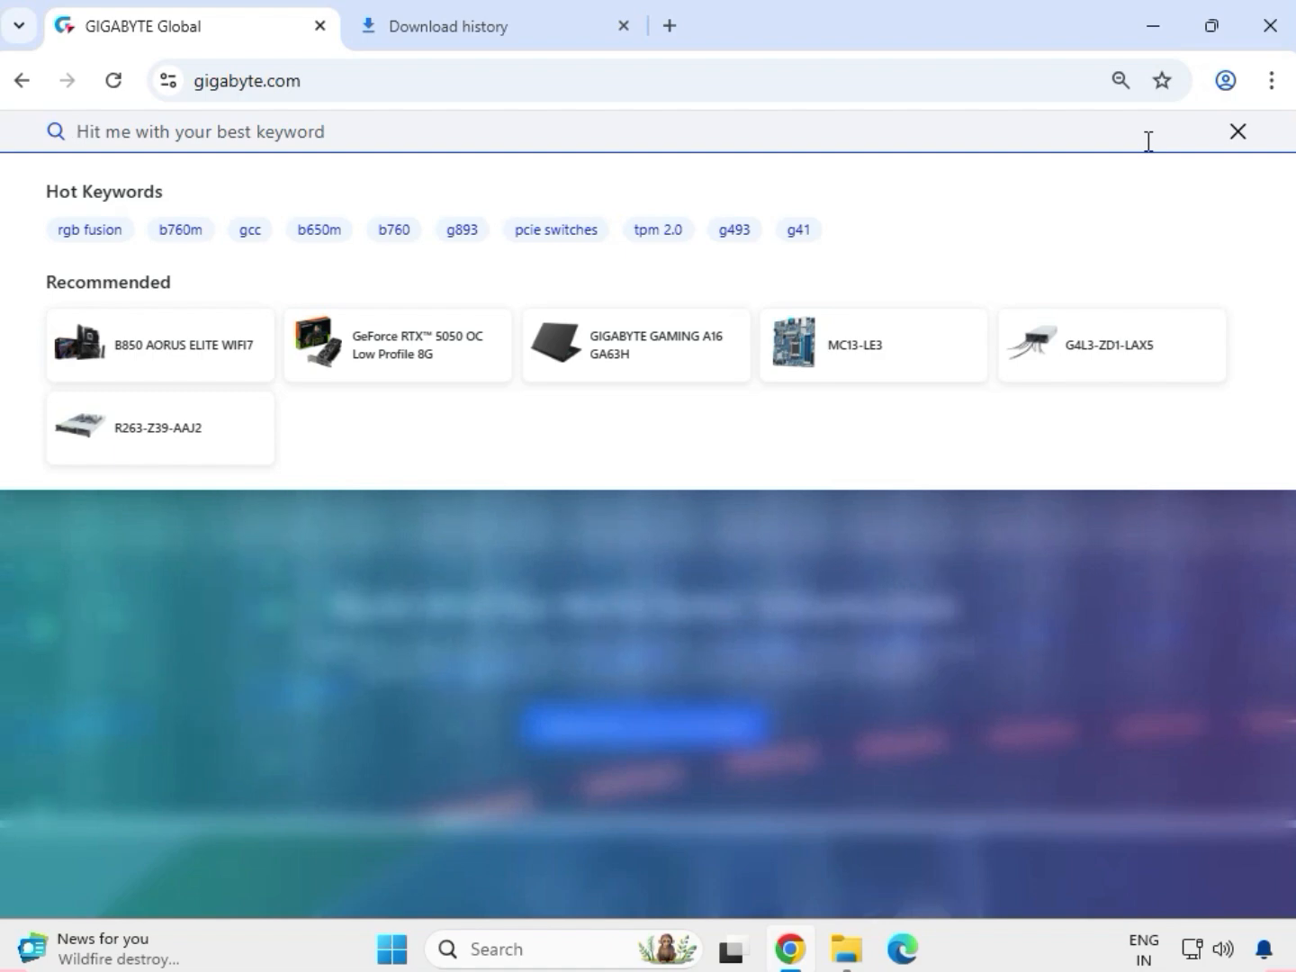
- Search the Gigabyte website for the motherboard model "B560M DS3H"
{"action": "type", "text": "B5"}
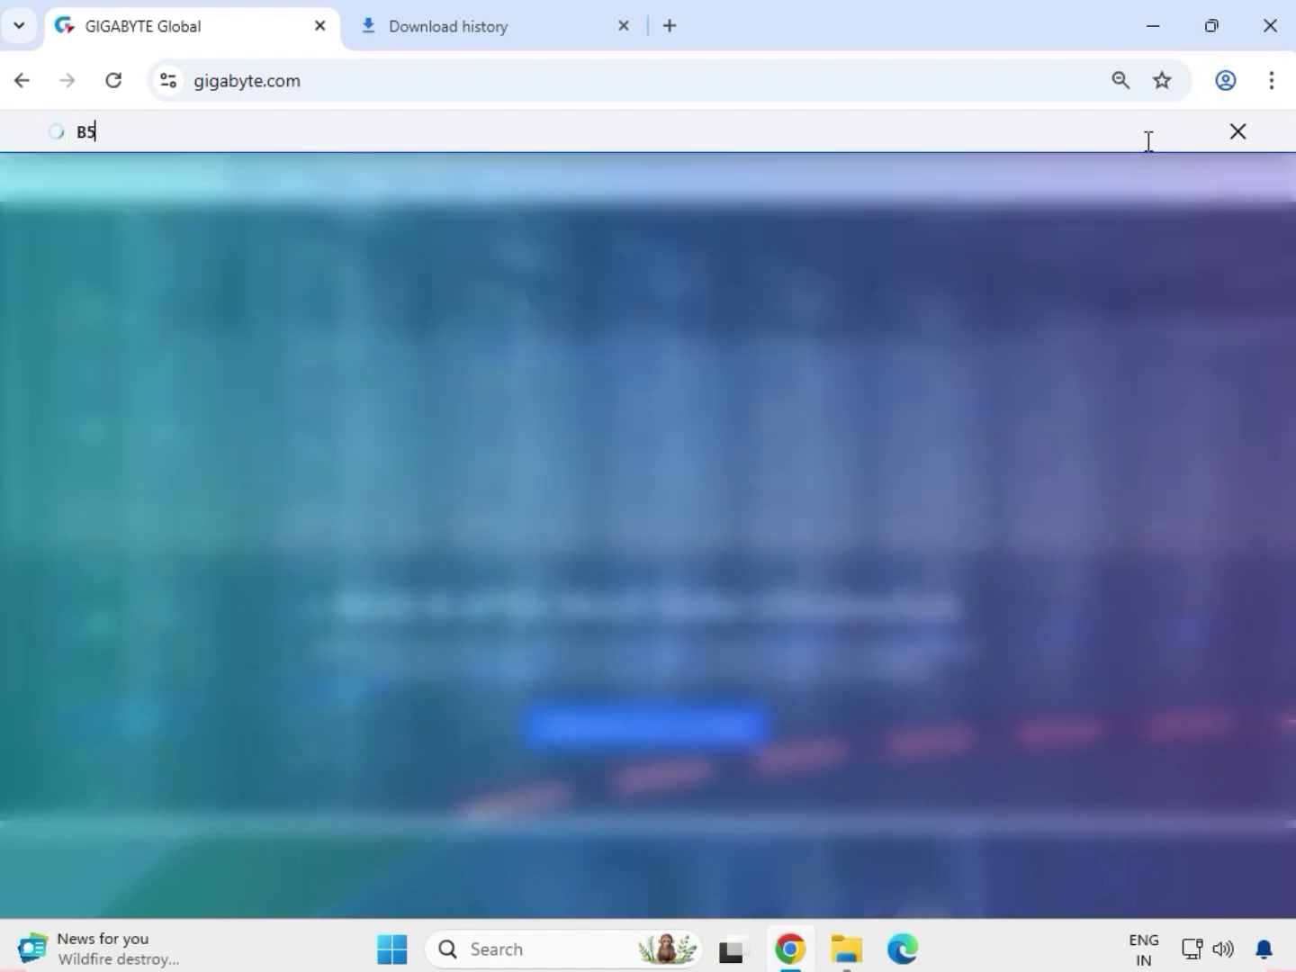
{"action": "type", "text": "60M DS3H"}
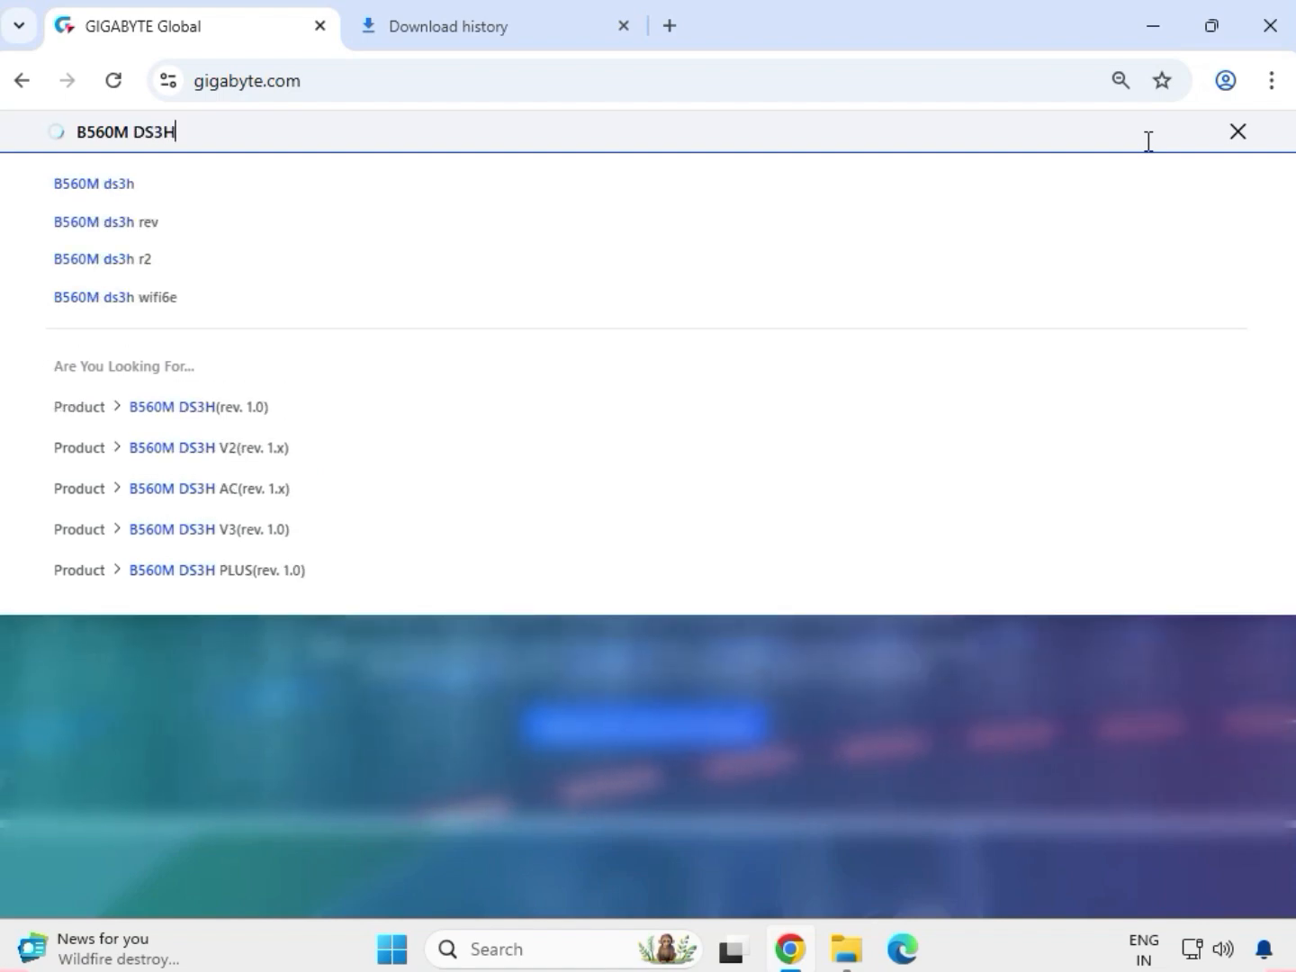
{"action": "key", "text": "Return"}
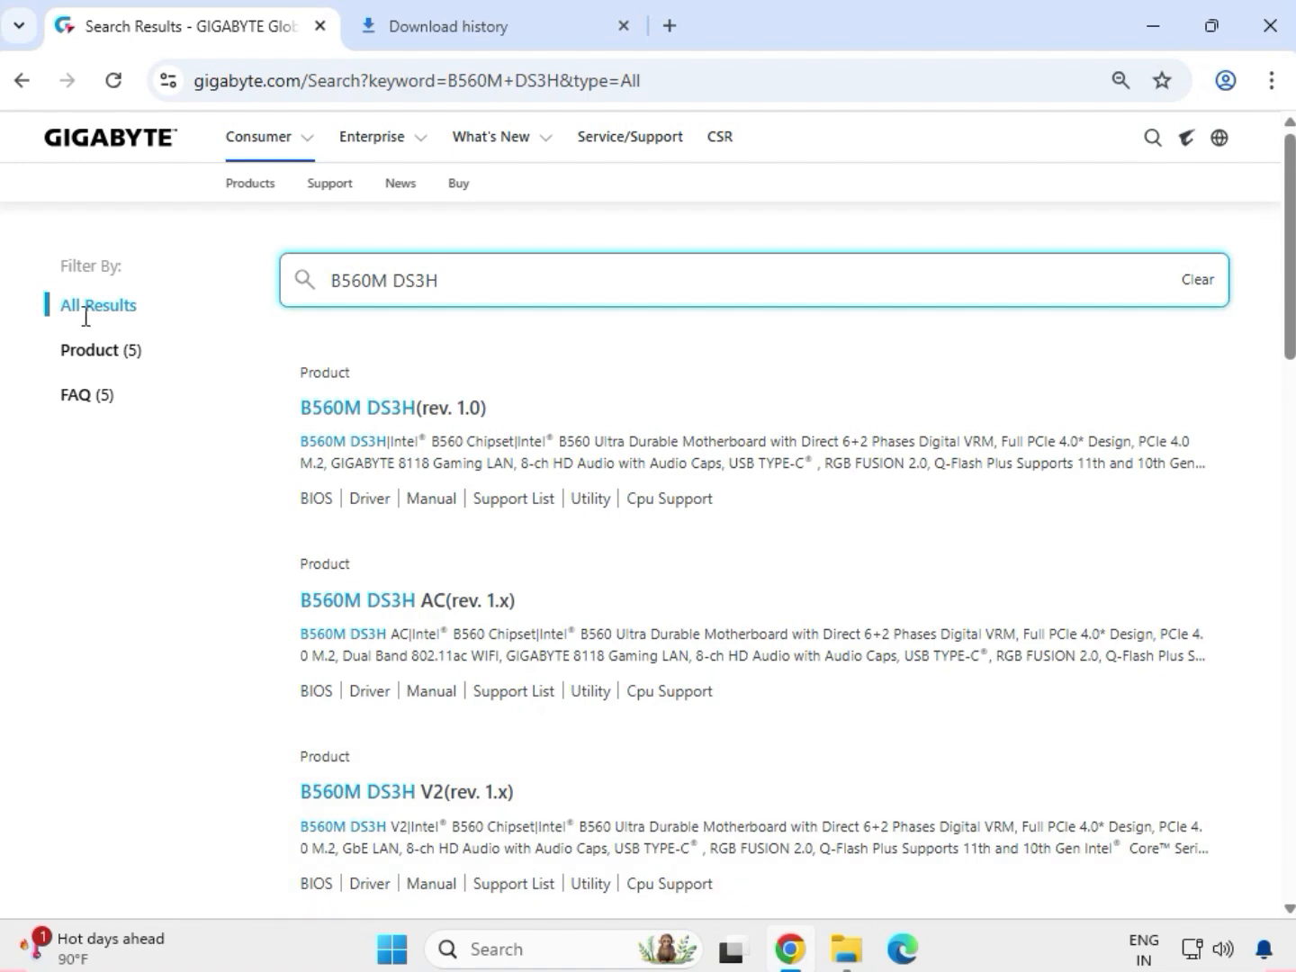
- Limit the search results to products and open the support page of the B560M DS3H (rev. 1.0)
{"action": "left_click", "coordinate": [105, 351]}
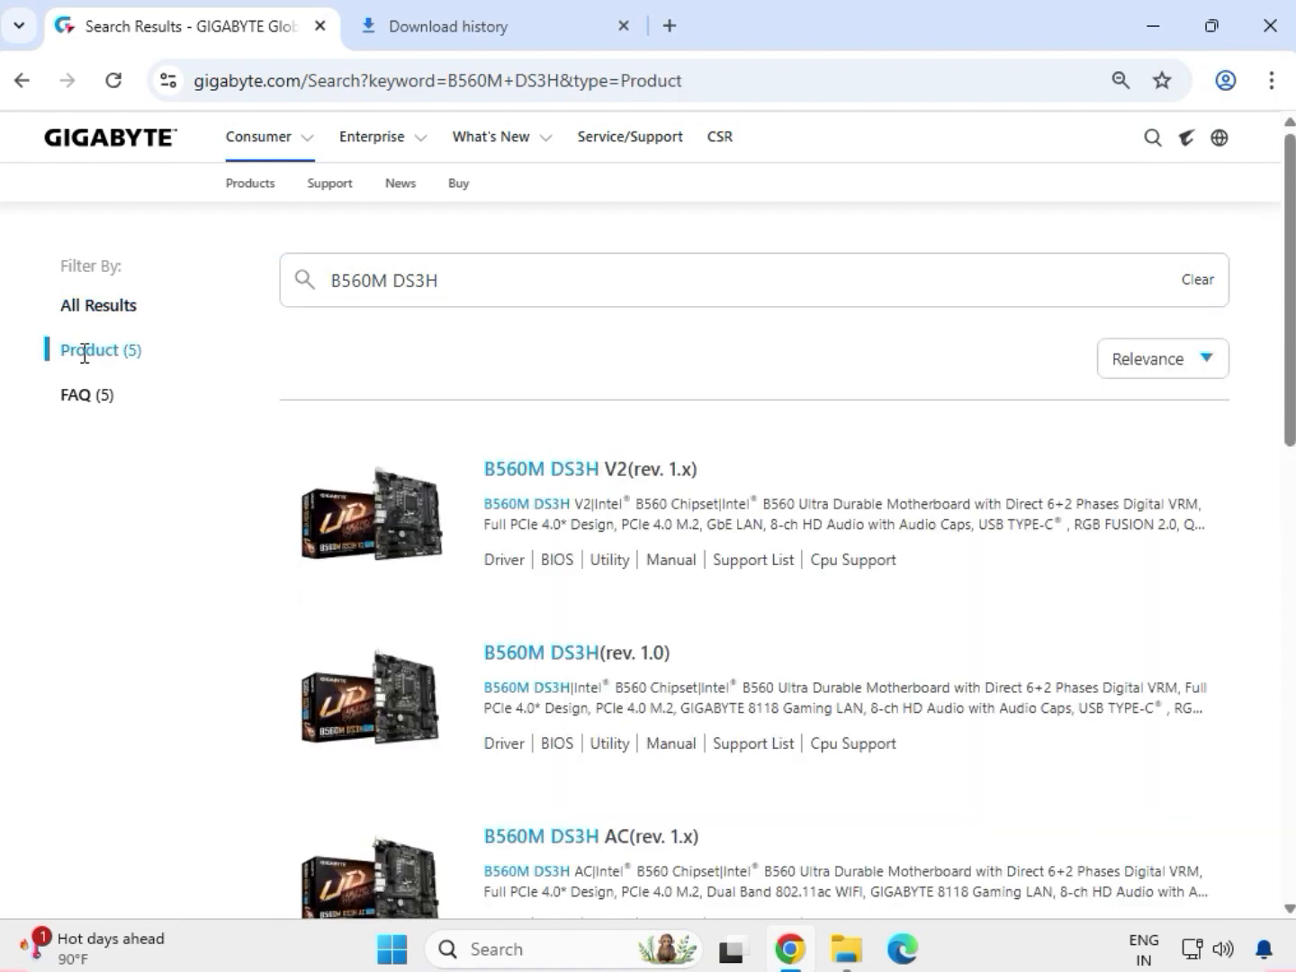
{"action": "left_click_drag", "start_coordinate": [85, 351], "coordinate": [168, 361]}
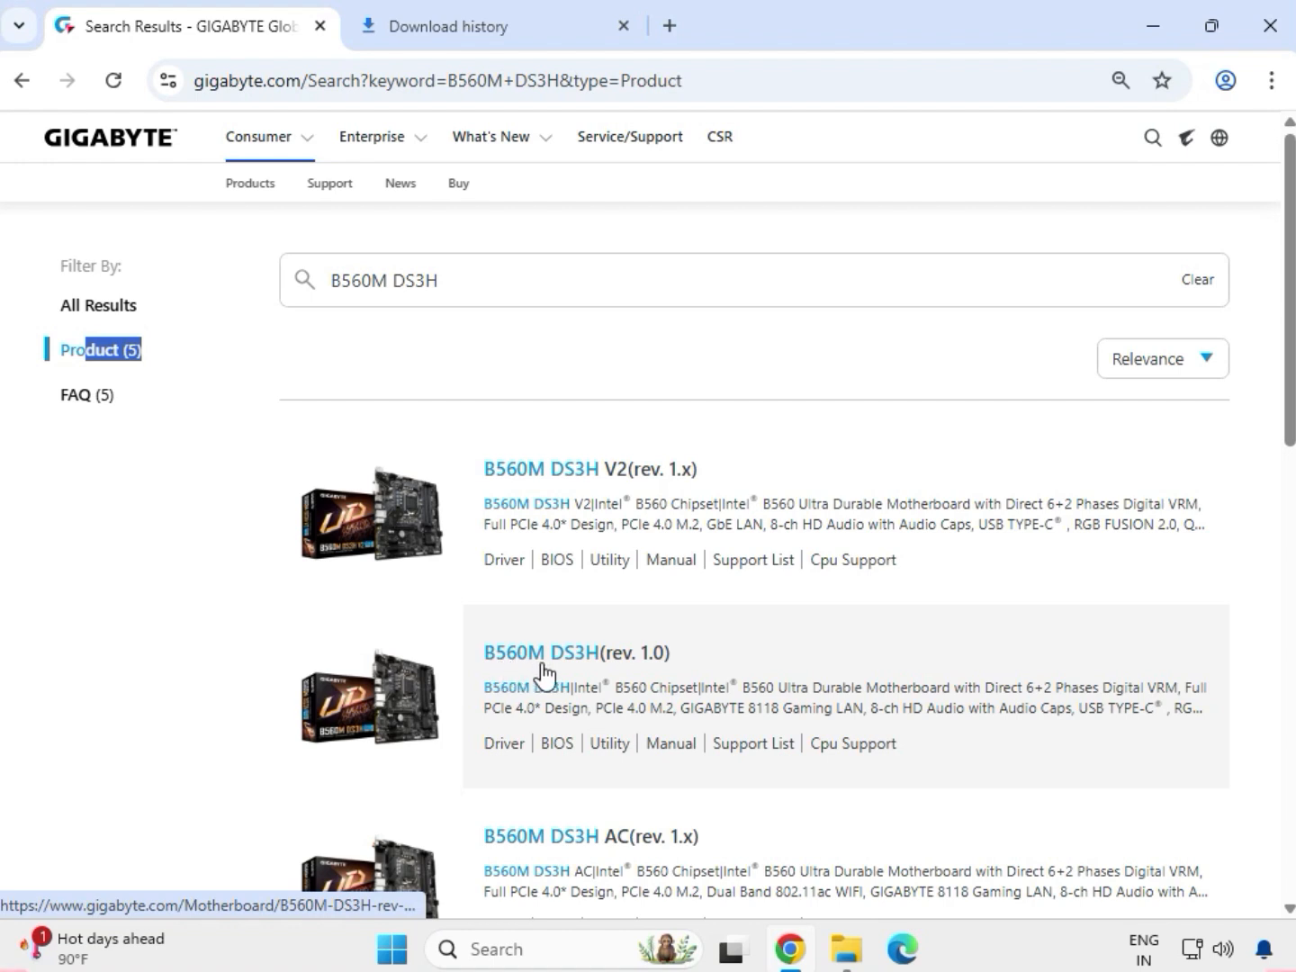
{"action": "left_click", "coordinate": [543, 664]}
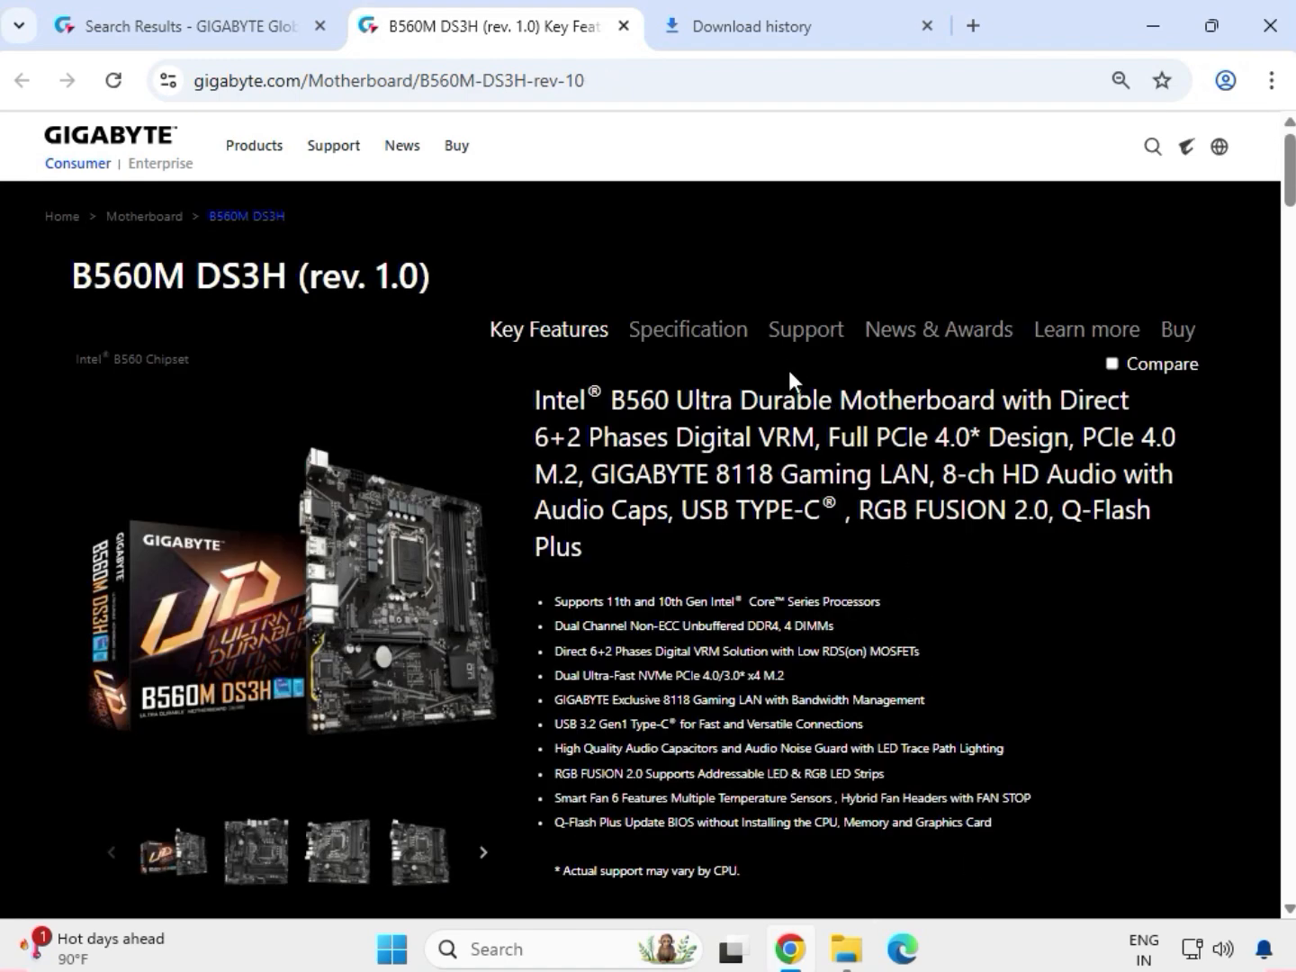
{"action": "left_click", "coordinate": [796, 335]}
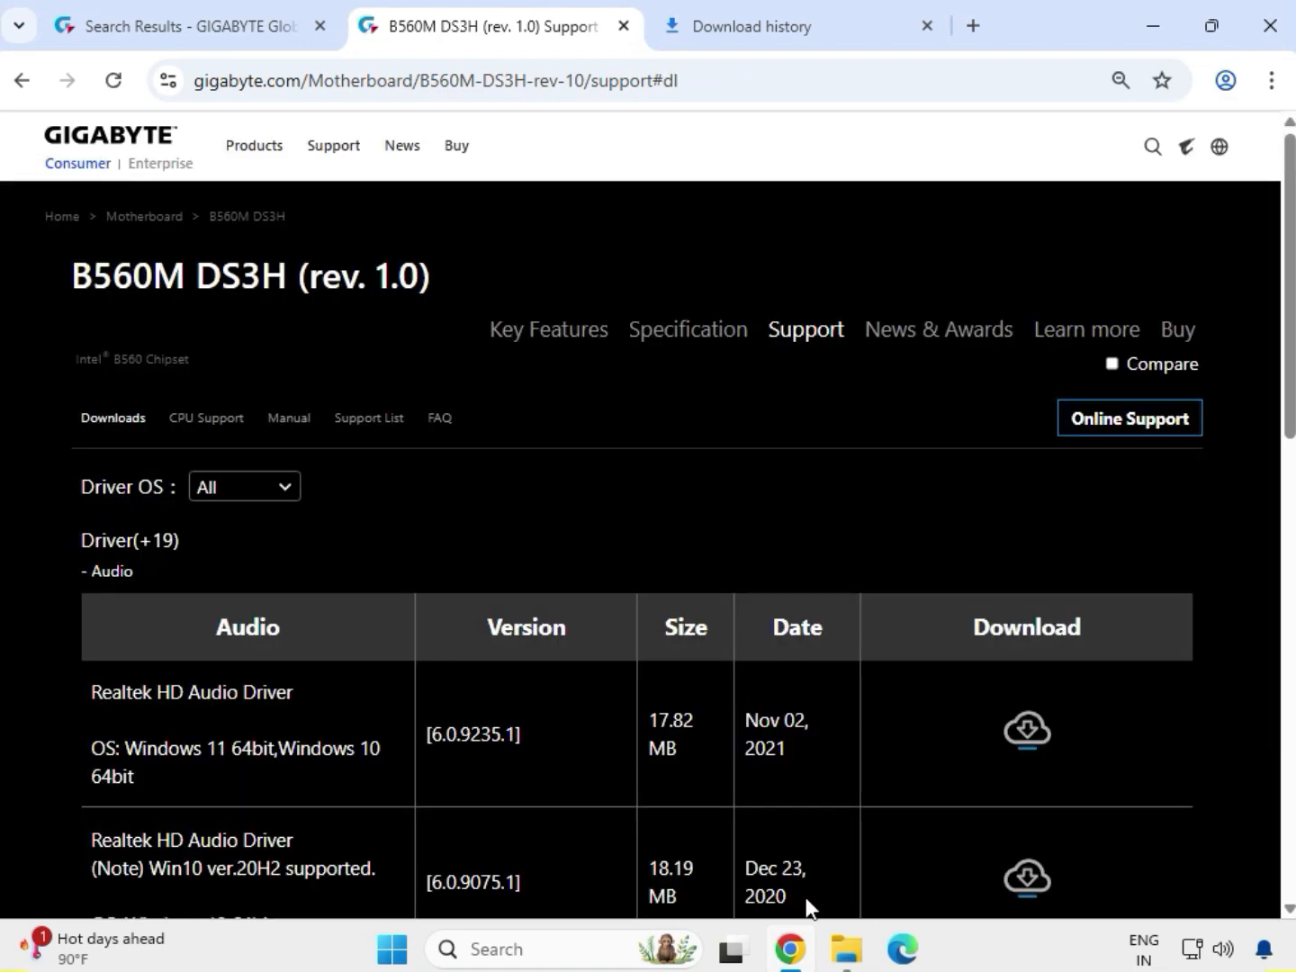
- Filter the drivers to Windows 11 64bit and download the Realtek HD Audio Driver
{"action": "left_click", "coordinate": [238, 489]}
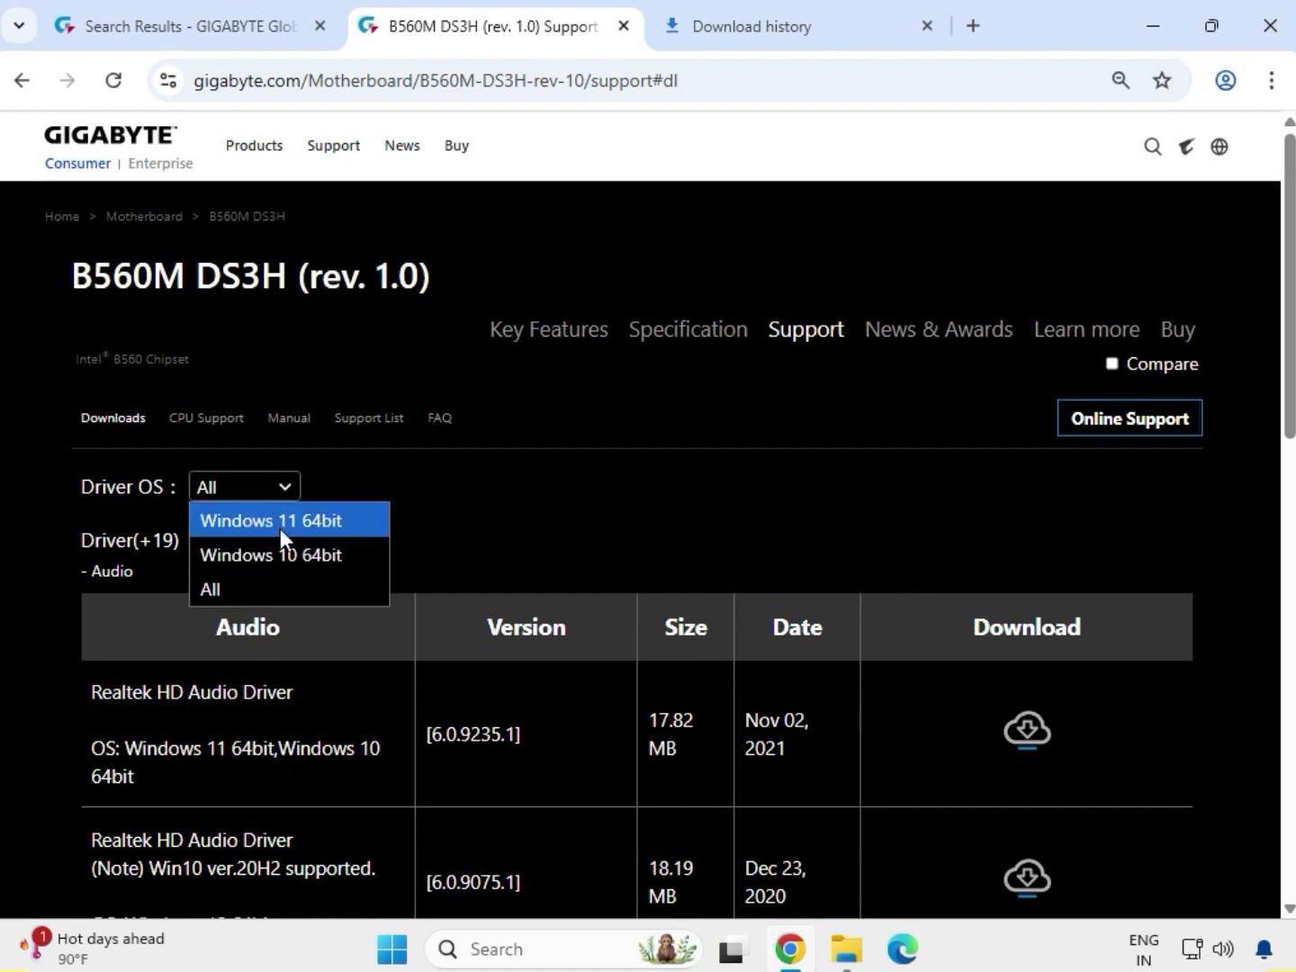
{"action": "left_click", "coordinate": [279, 525]}
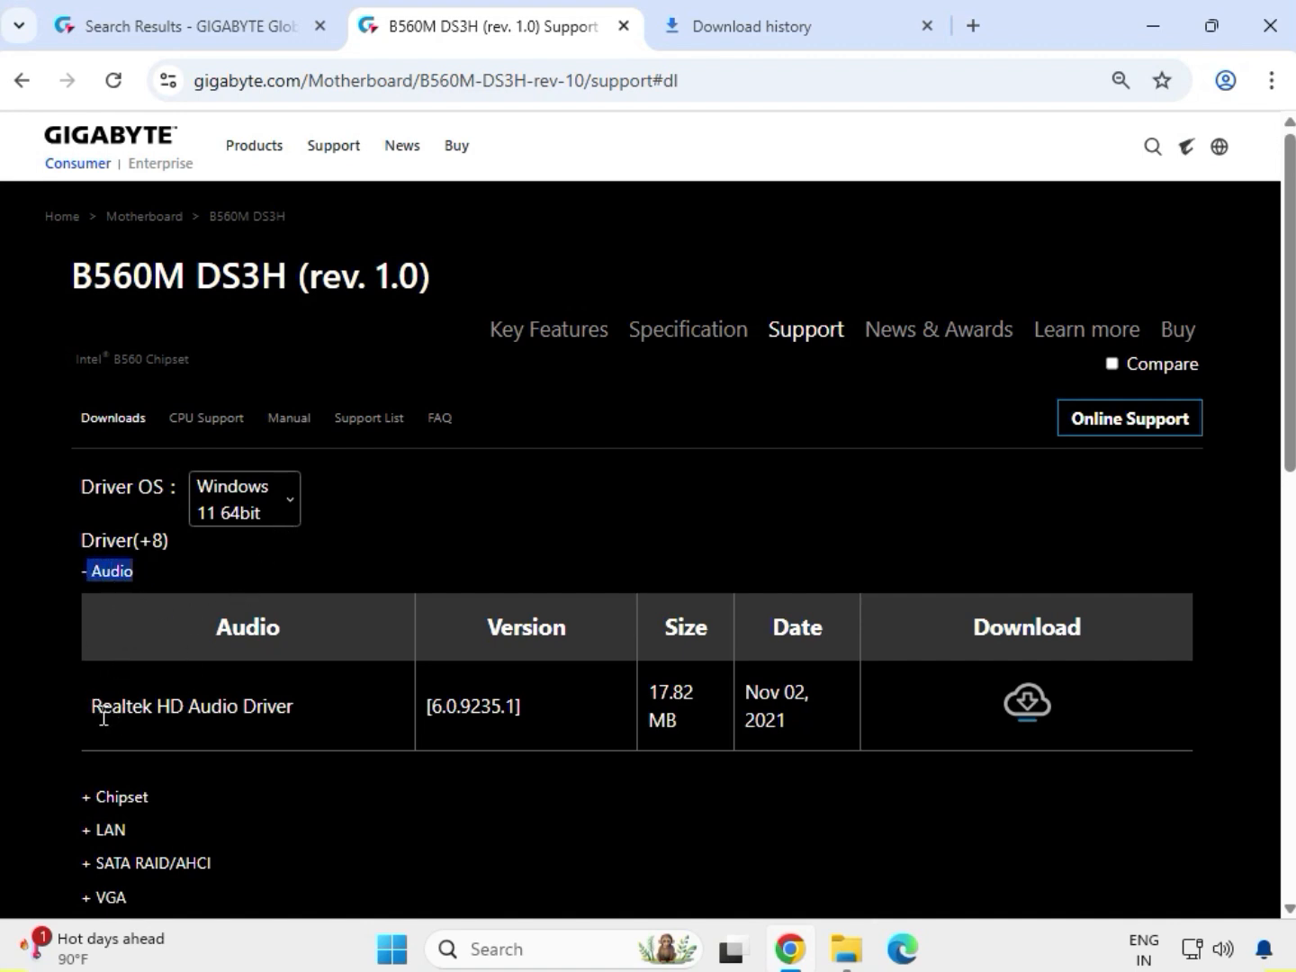
{"action": "left_click_drag", "start_coordinate": [102, 711], "coordinate": [909, 712]}
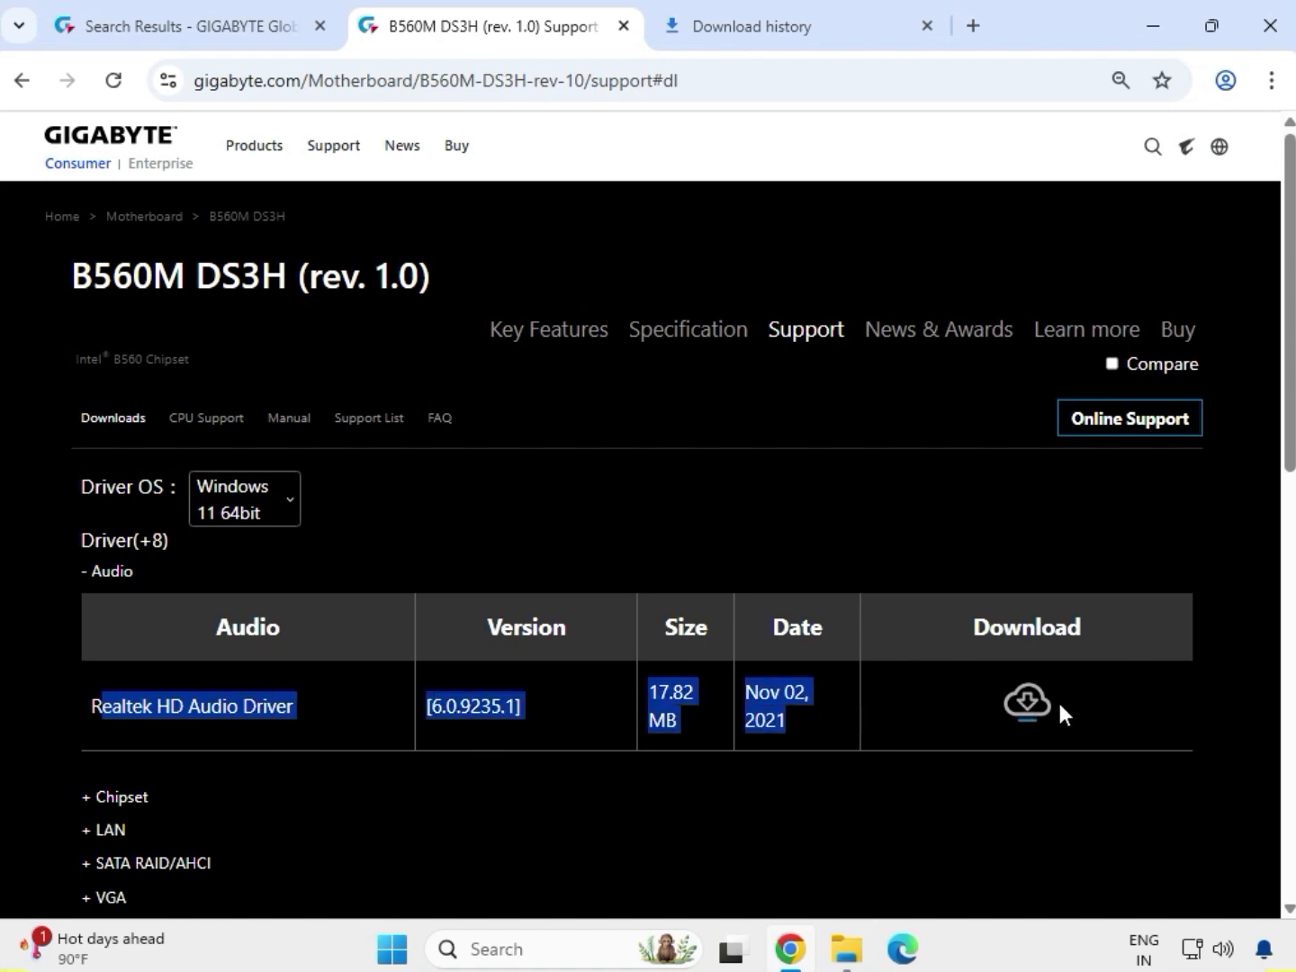
{"action": "left_click", "coordinate": [1018, 711]}
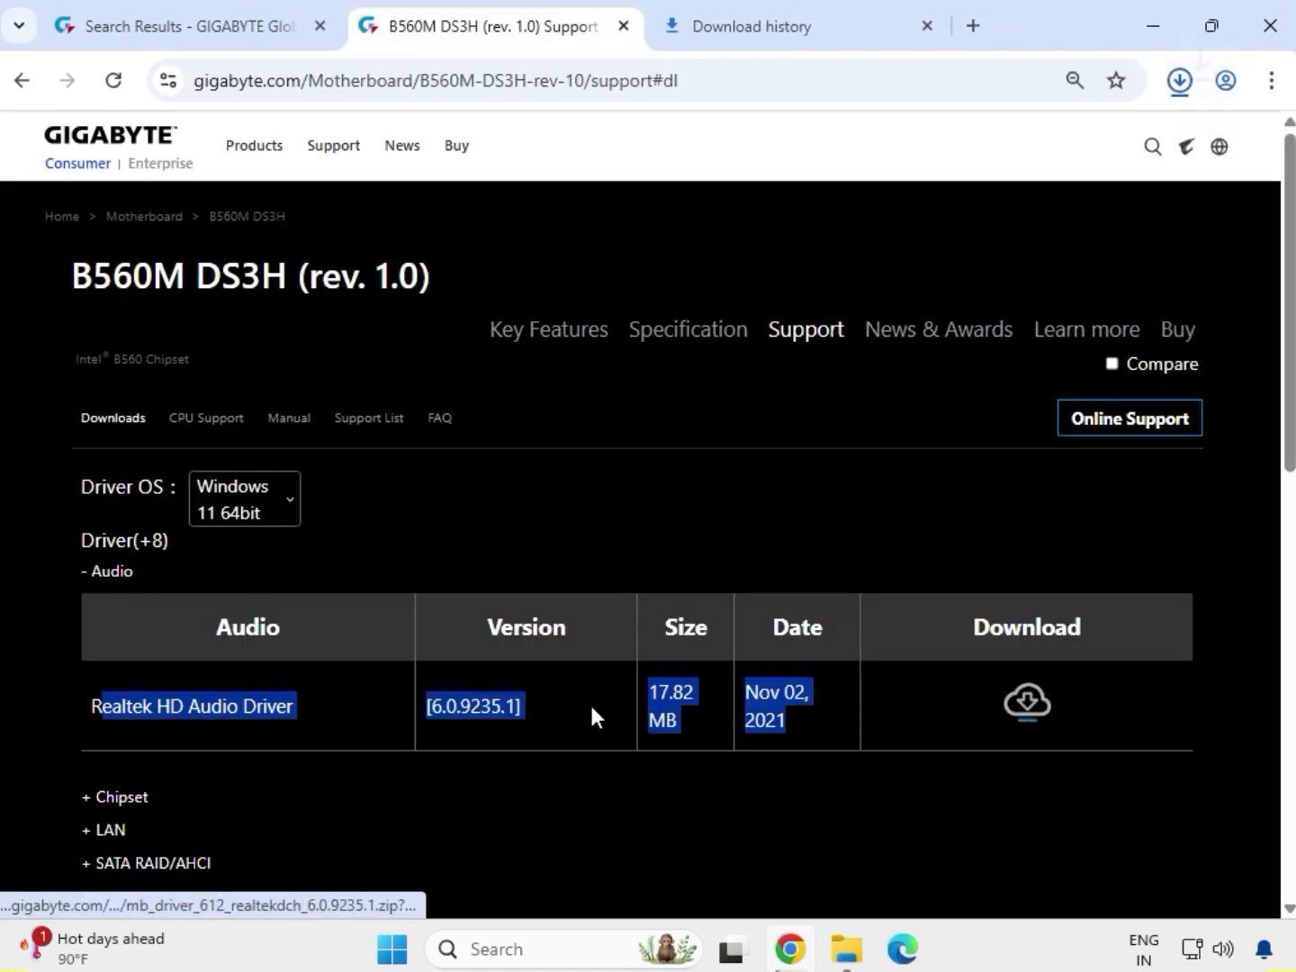
- Download the Intel INF installation and the Intel Serial I/O driver from the Chipset category
{"action": "scroll", "coordinate": [157, 795], "scroll_direction": "down", "scroll_amount": 1}
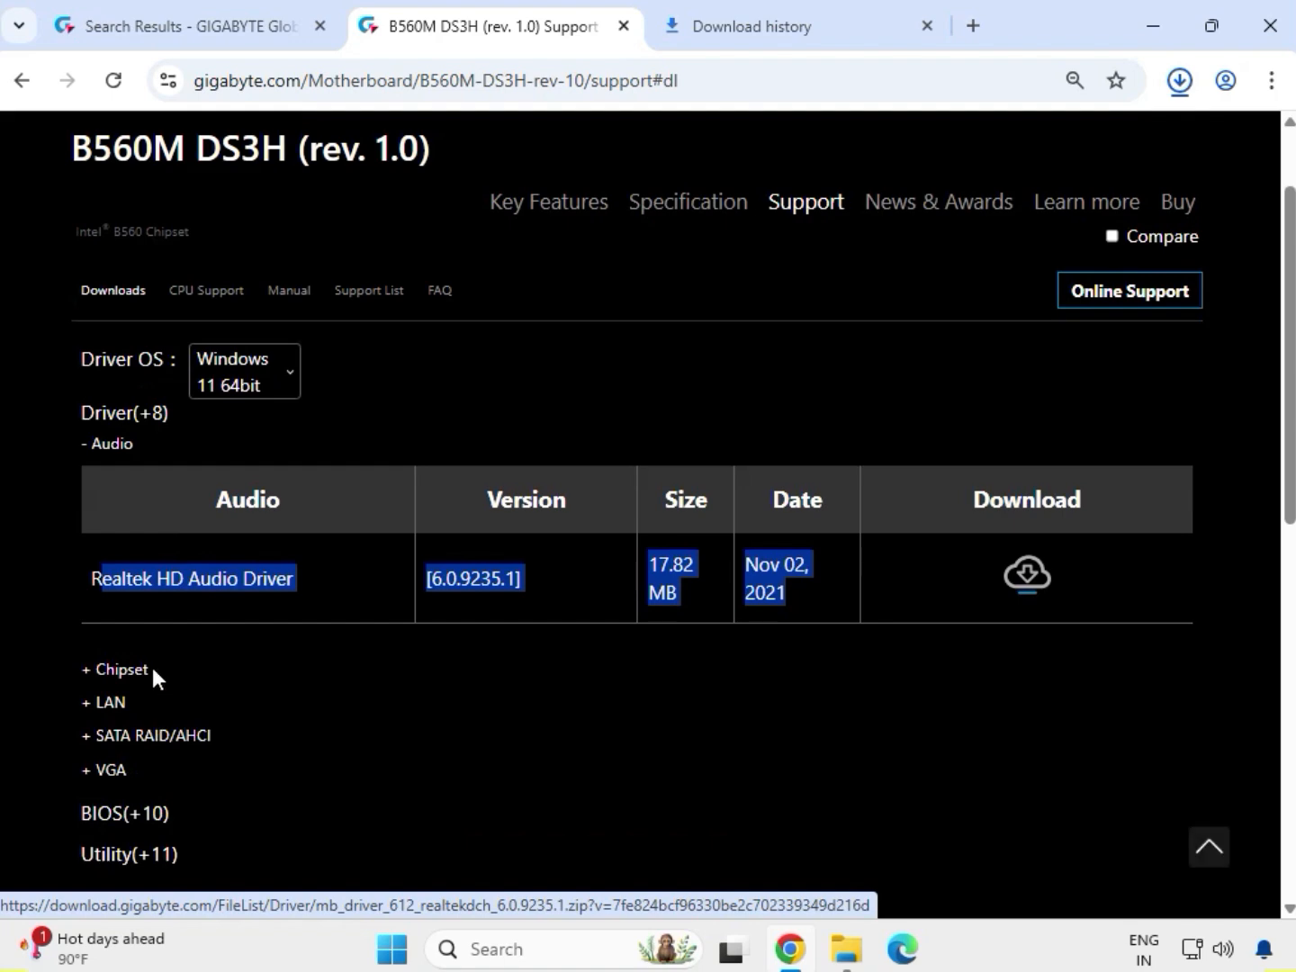
{"action": "left_click_drag", "start_coordinate": [150, 663], "coordinate": [304, 623]}
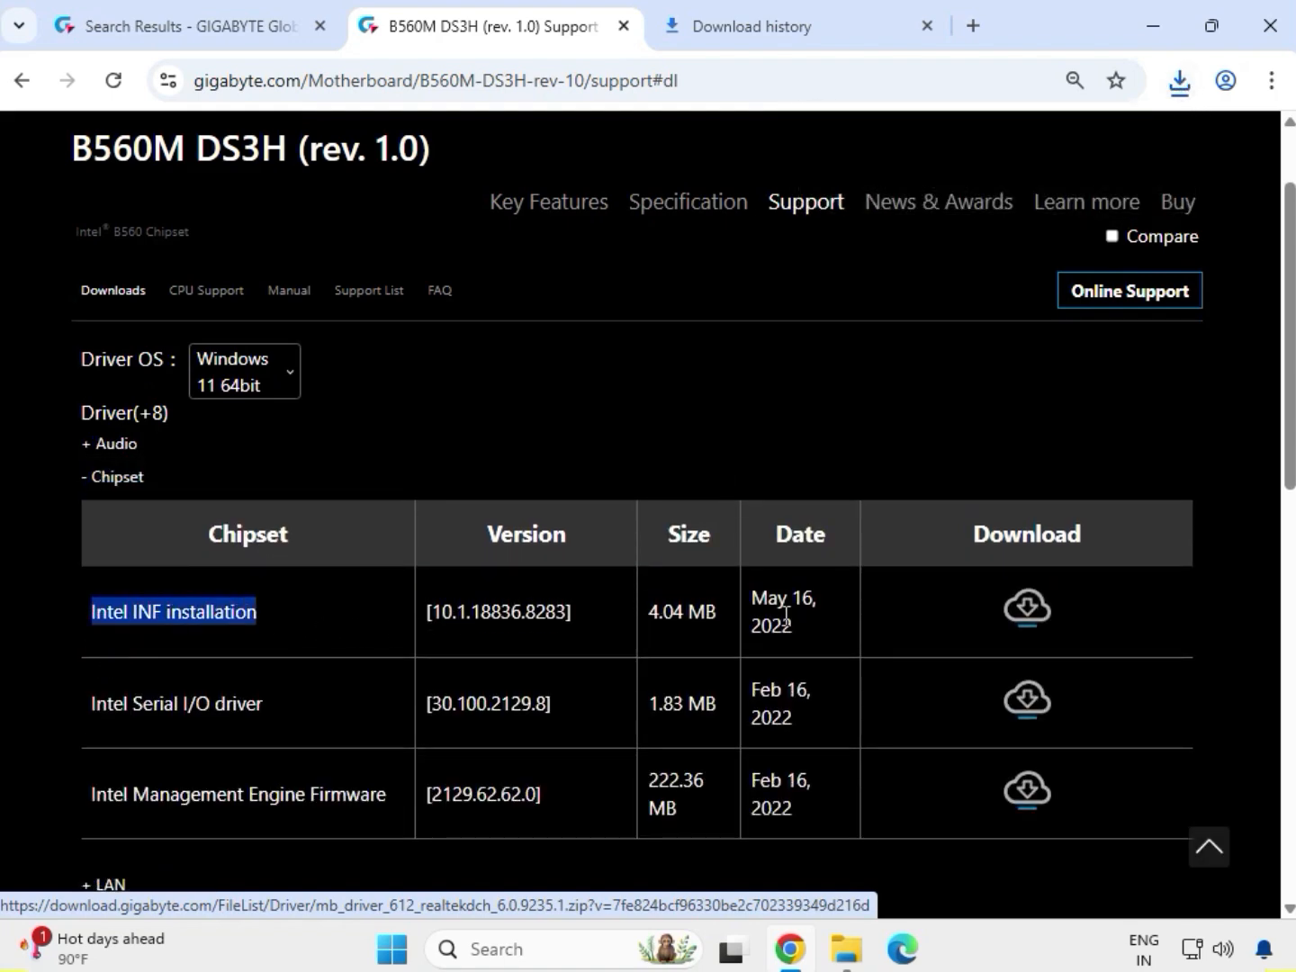
{"action": "left_click", "coordinate": [1031, 611]}
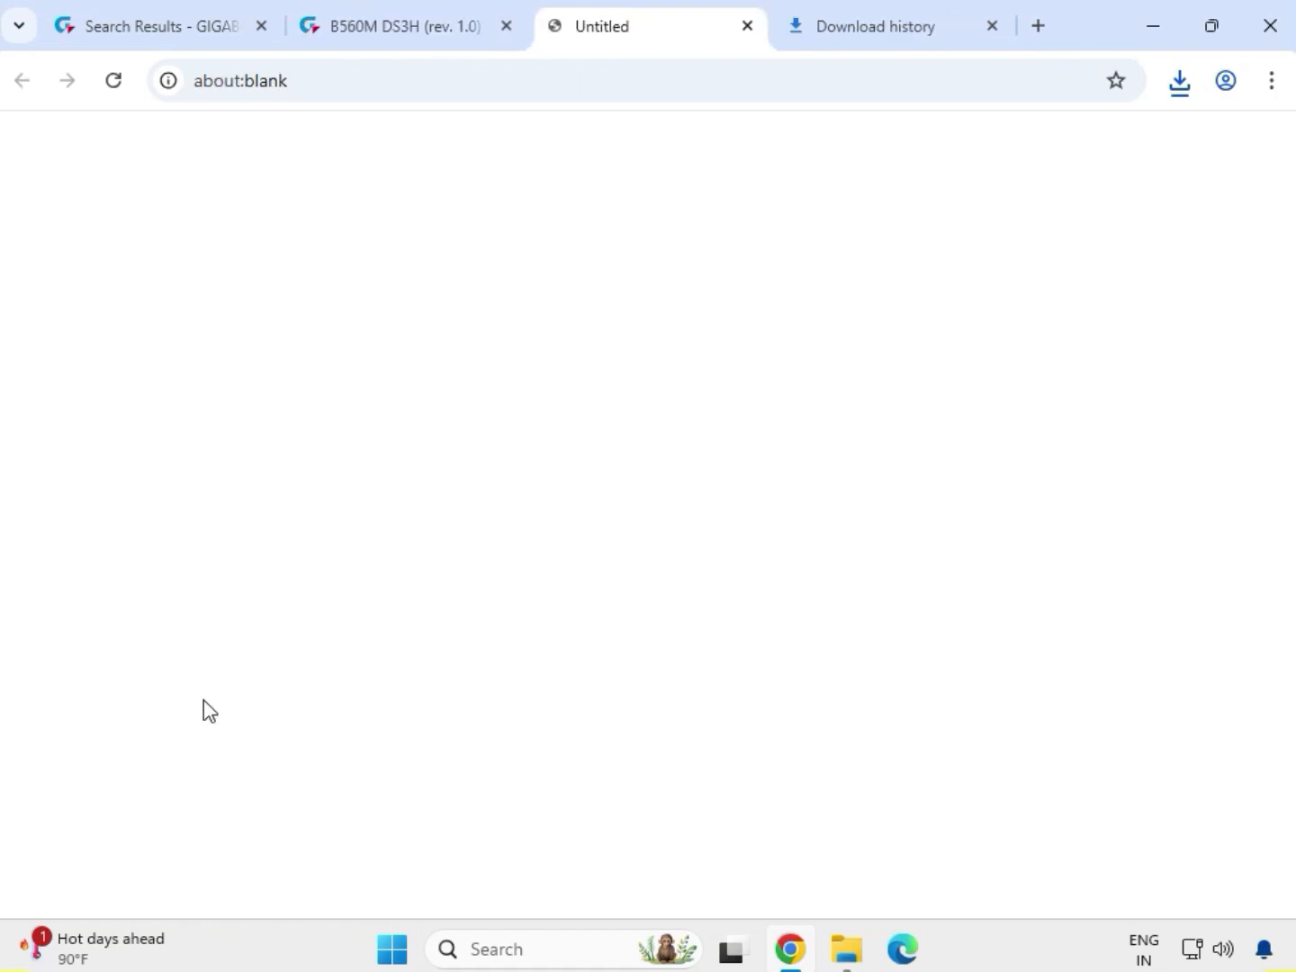
{"action": "left_click_drag", "start_coordinate": [93, 703], "coordinate": [265, 703]}
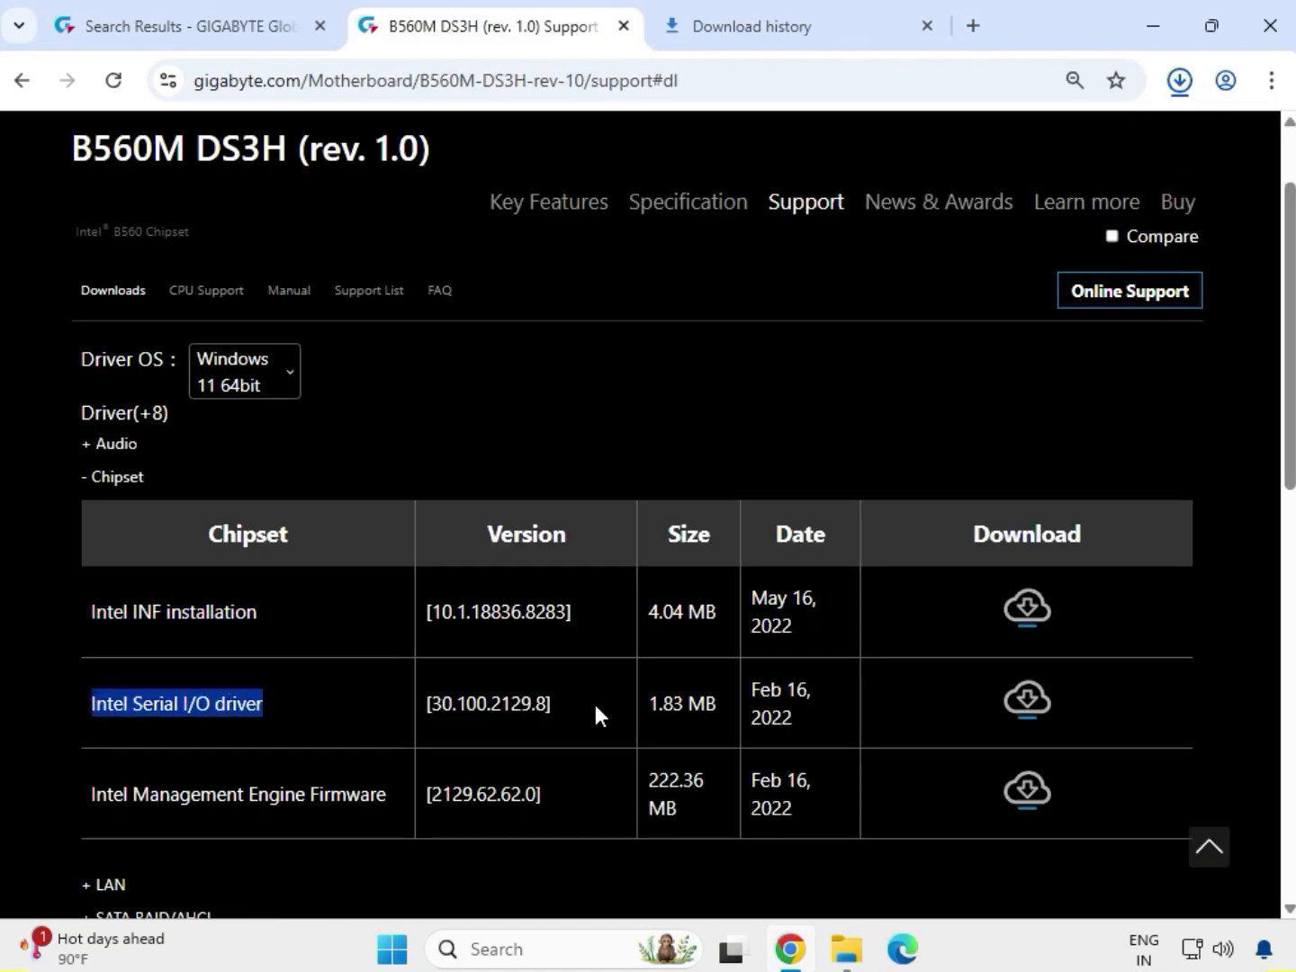
{"action": "left_click", "coordinate": [1027, 708]}
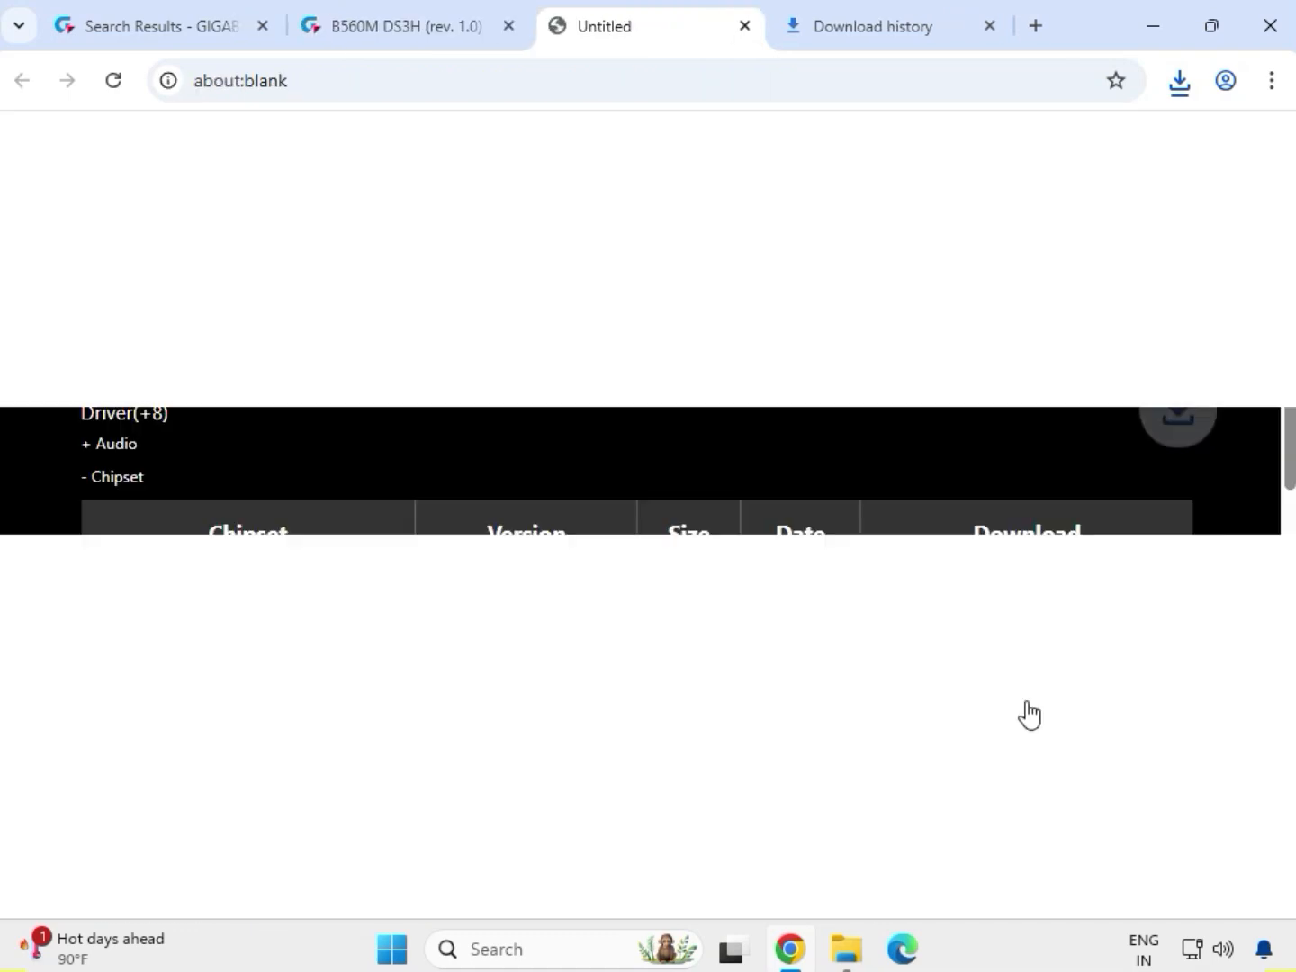
- Download the Realtek LAN Driver from the LAN category
{"action": "scroll", "coordinate": [555, 658], "scroll_direction": "down", "scroll_amount": 4}
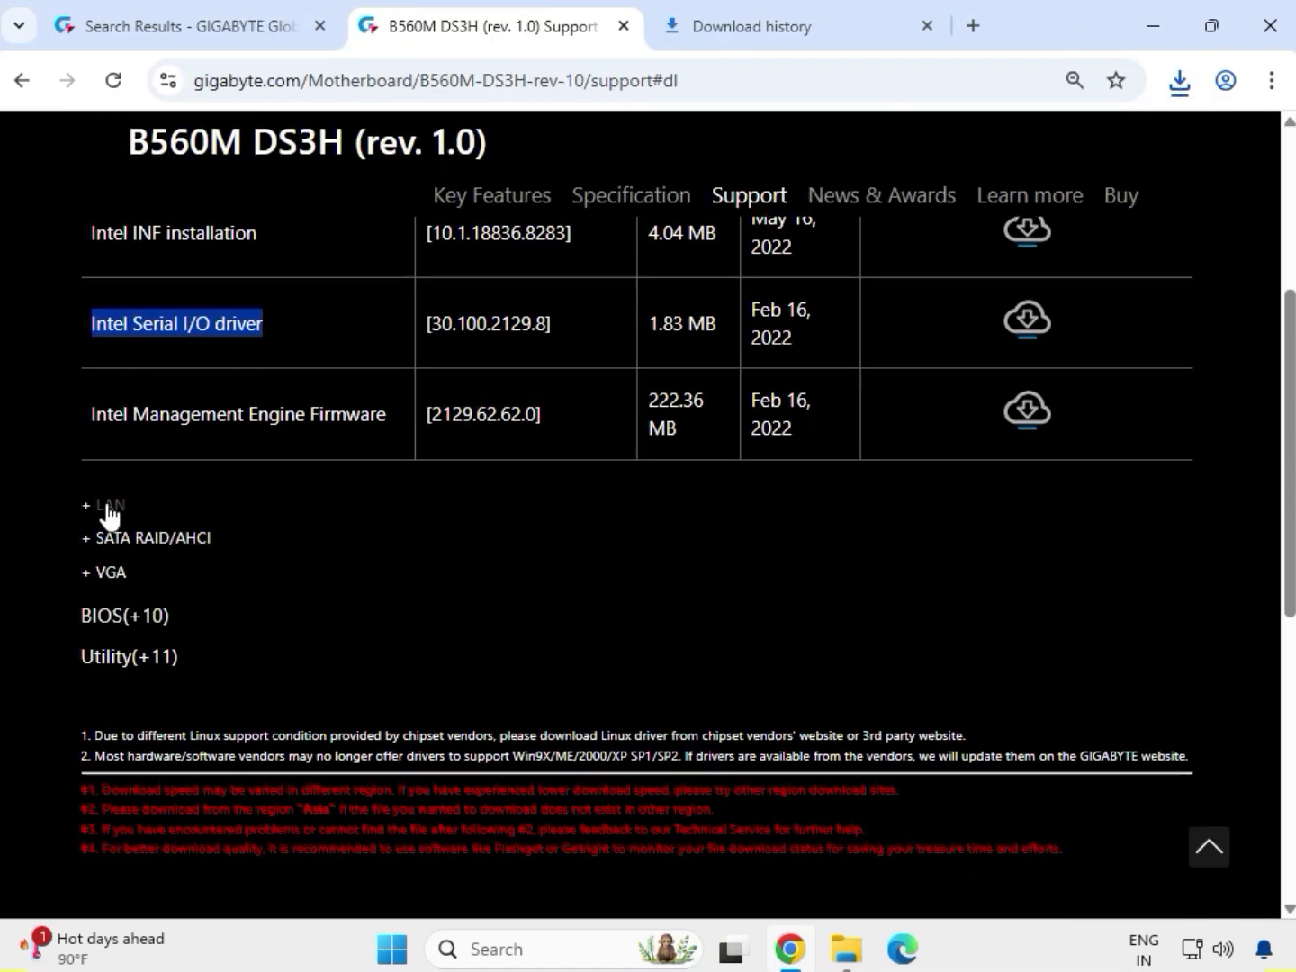
{"action": "left_click", "coordinate": [121, 506]}
{"action": "scroll", "coordinate": [99, 558], "scroll_direction": "up", "scroll_amount": 3}
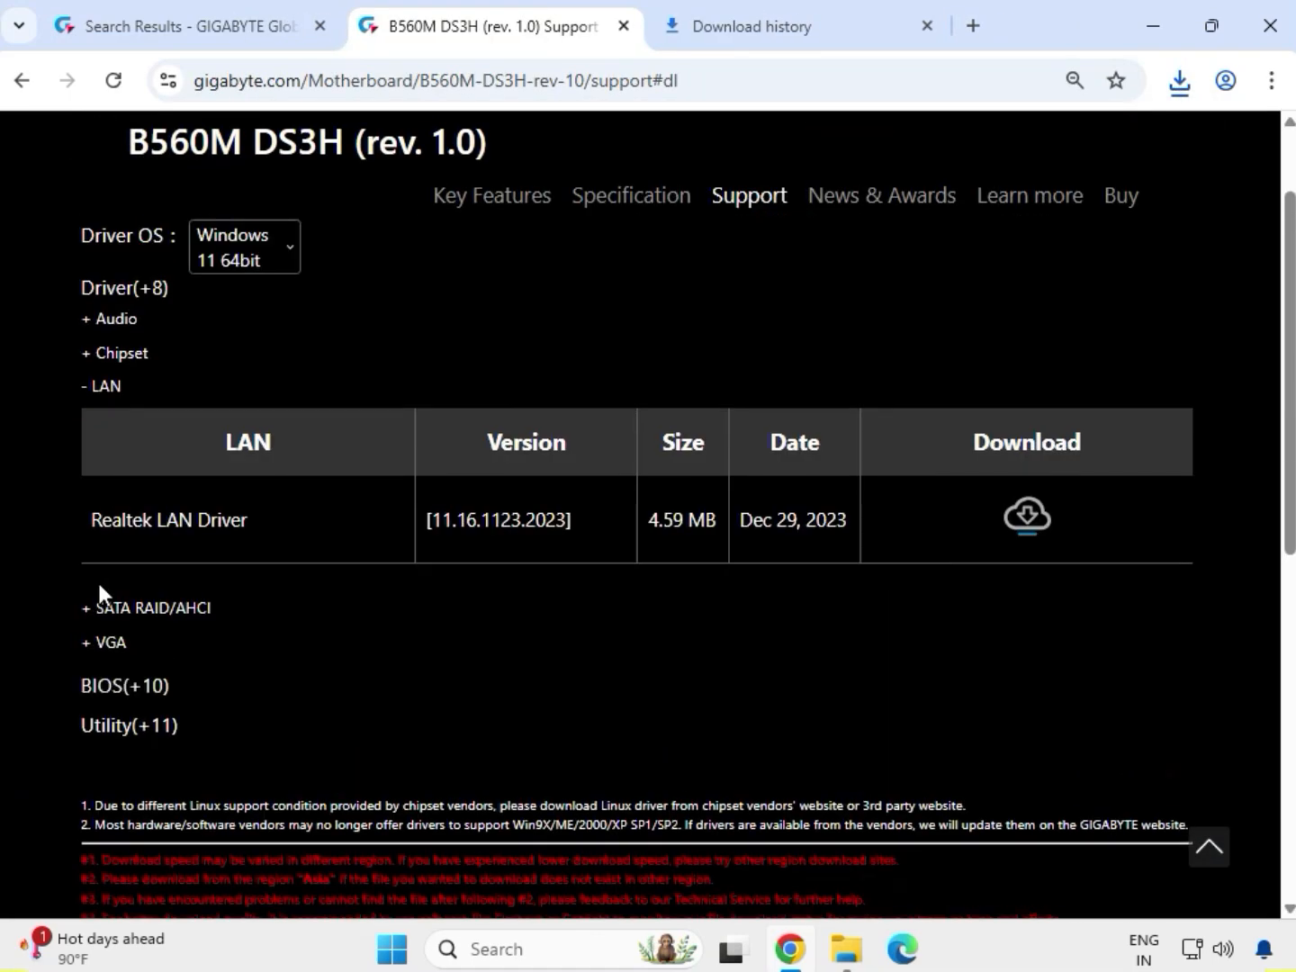
{"action": "left_click_drag", "start_coordinate": [91, 508], "coordinate": [838, 507]}
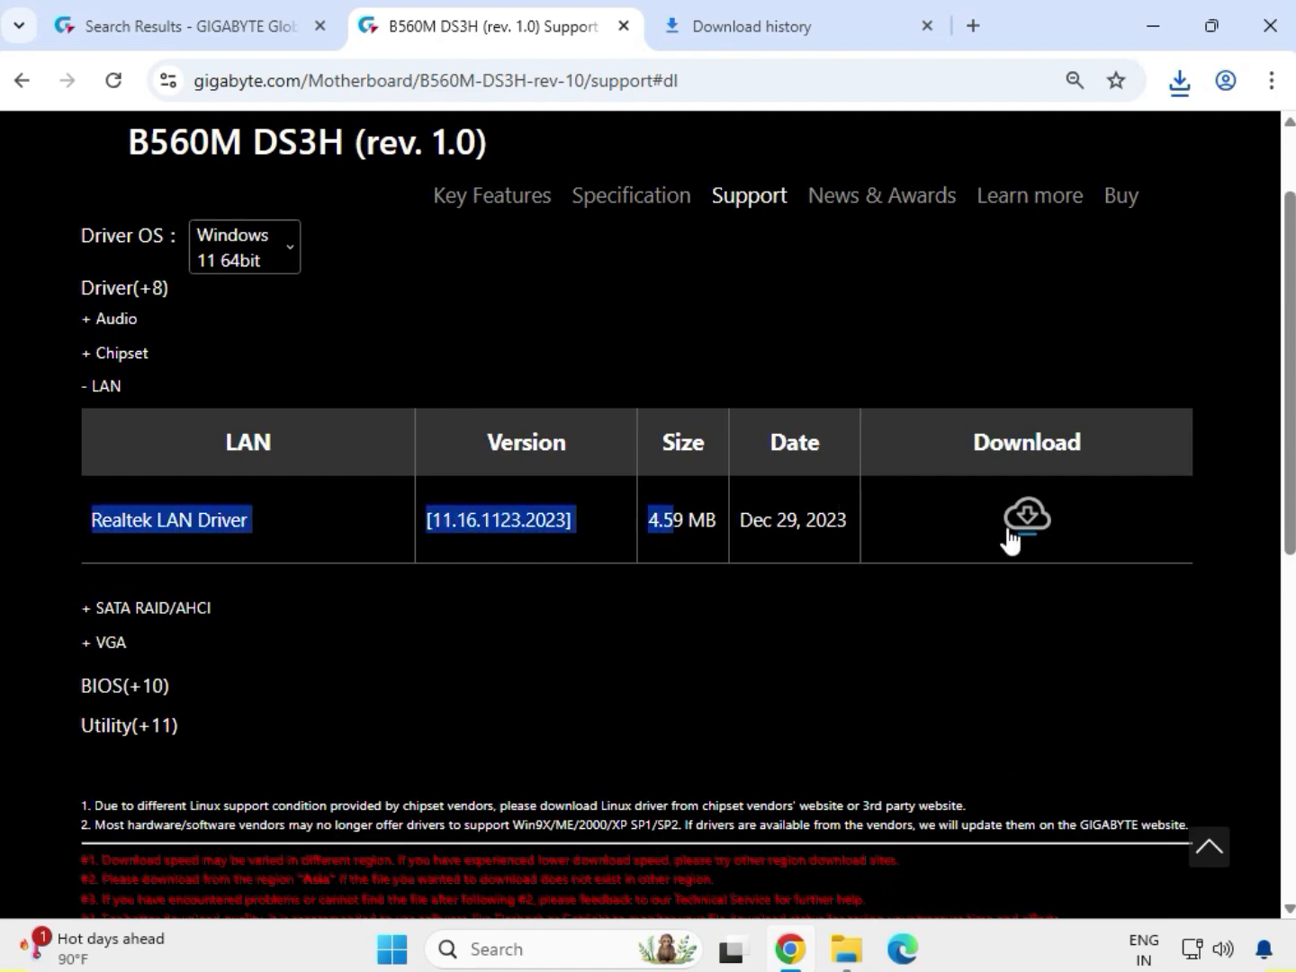
{"action": "left_click", "coordinate": [1028, 521]}
- Download the Intel Graphic Driver from the VGA category
{"action": "left_click_drag", "start_coordinate": [175, 650], "coordinate": [95, 653]}
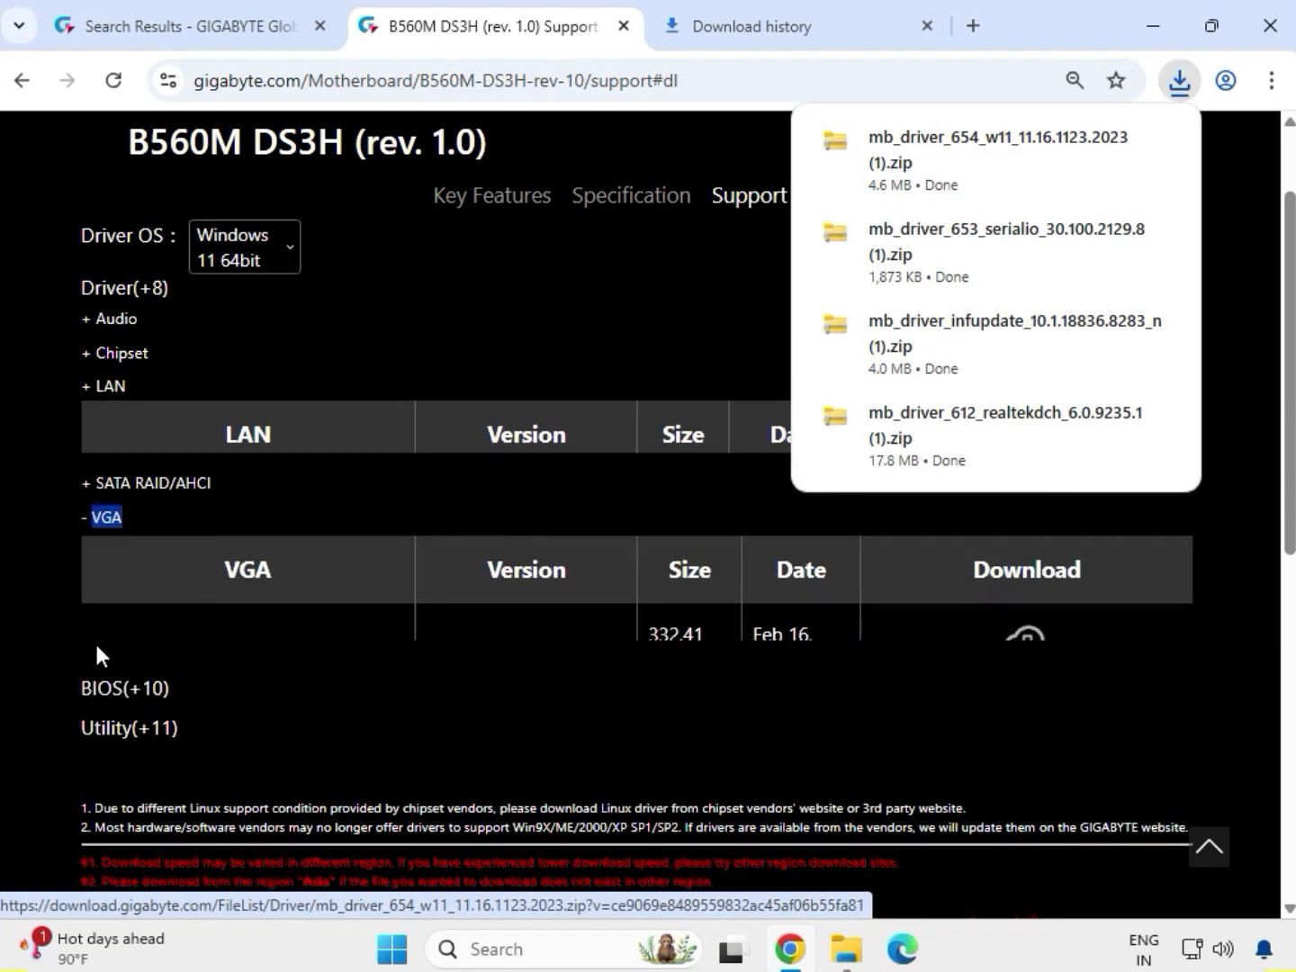
{"action": "left_click_drag", "start_coordinate": [94, 592], "coordinate": [1079, 603]}
{"action": "left_click", "coordinate": [1041, 592]}
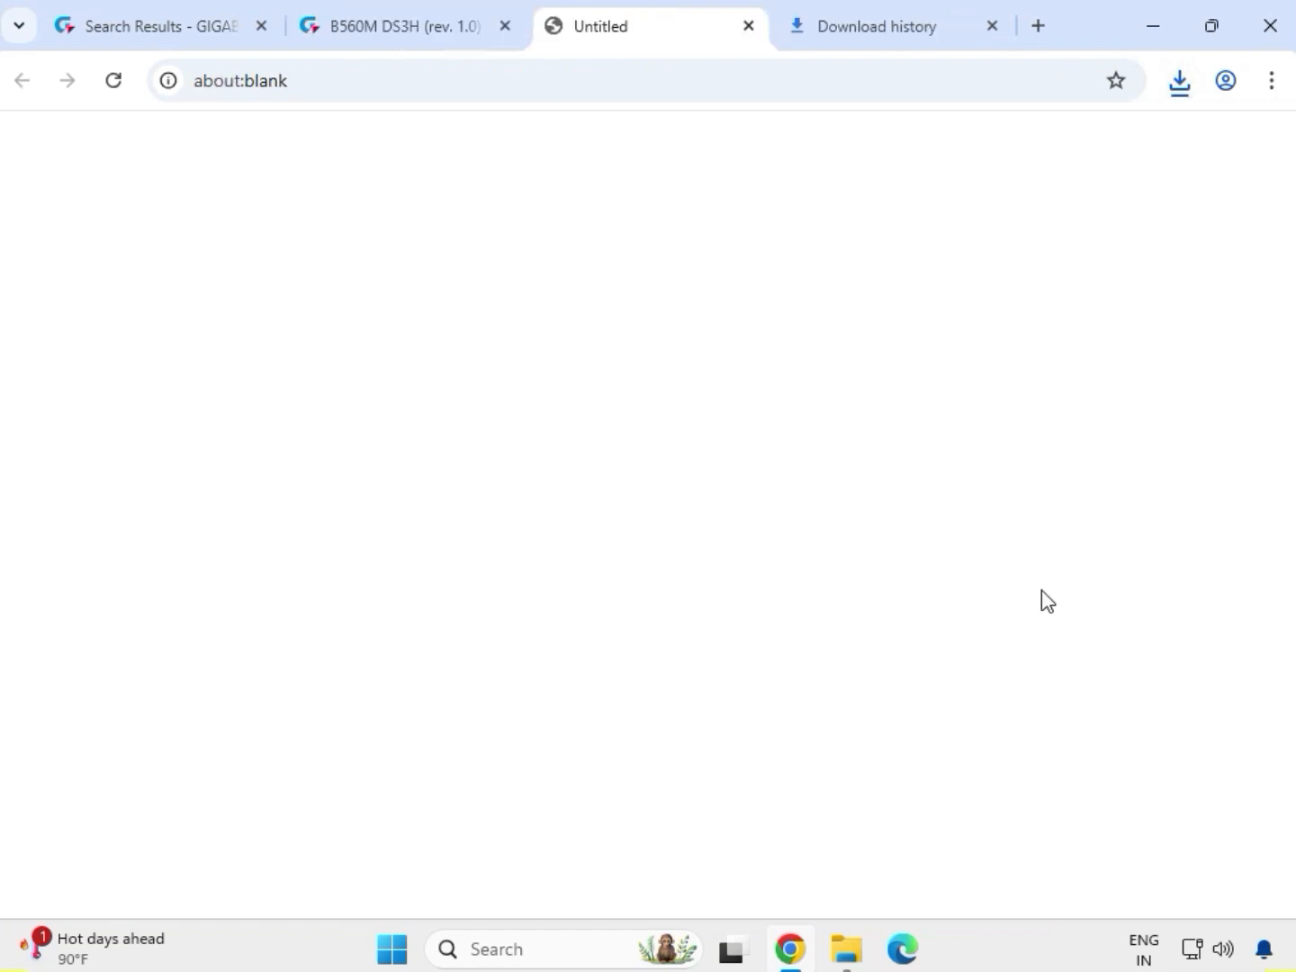
- Show the downloaded LAN driver in its folder and select all the driver archives there
{"action": "left_click", "coordinate": [1180, 81]}
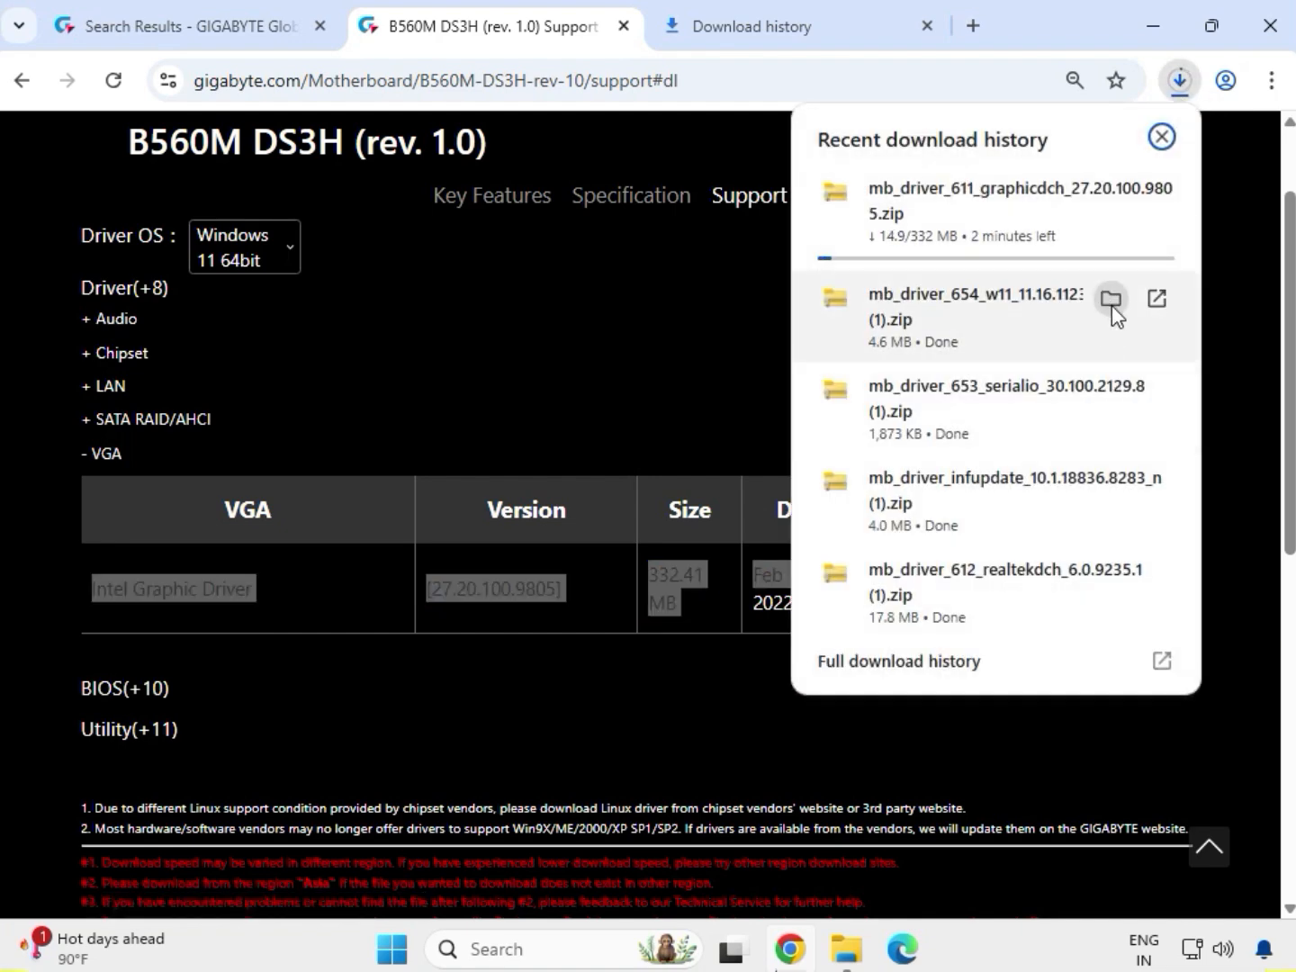
{"action": "left_click", "coordinate": [1112, 304]}
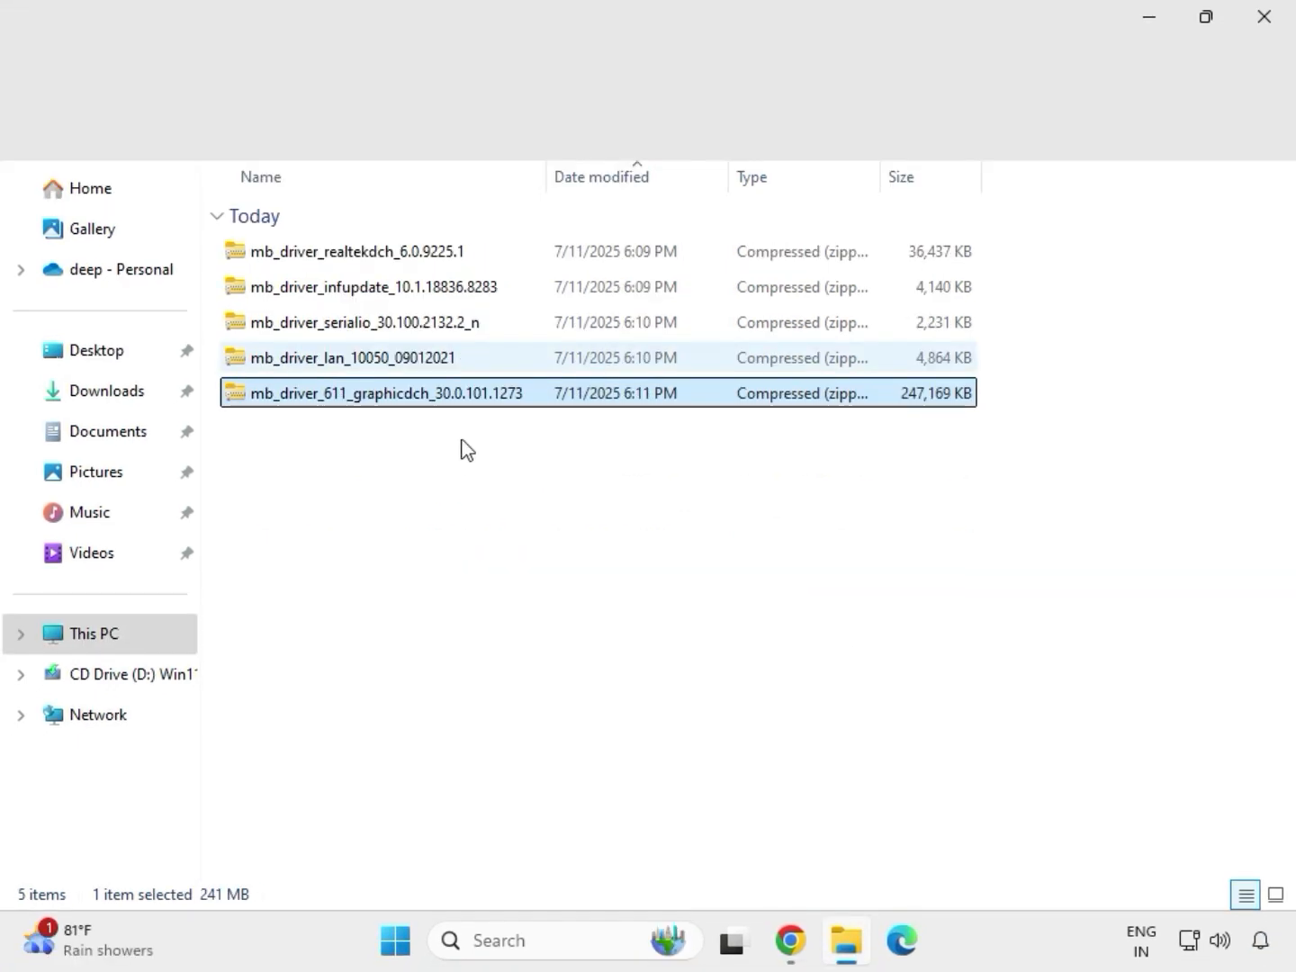
{"action": "left_click_drag", "start_coordinate": [461, 438], "coordinate": [405, 247]}
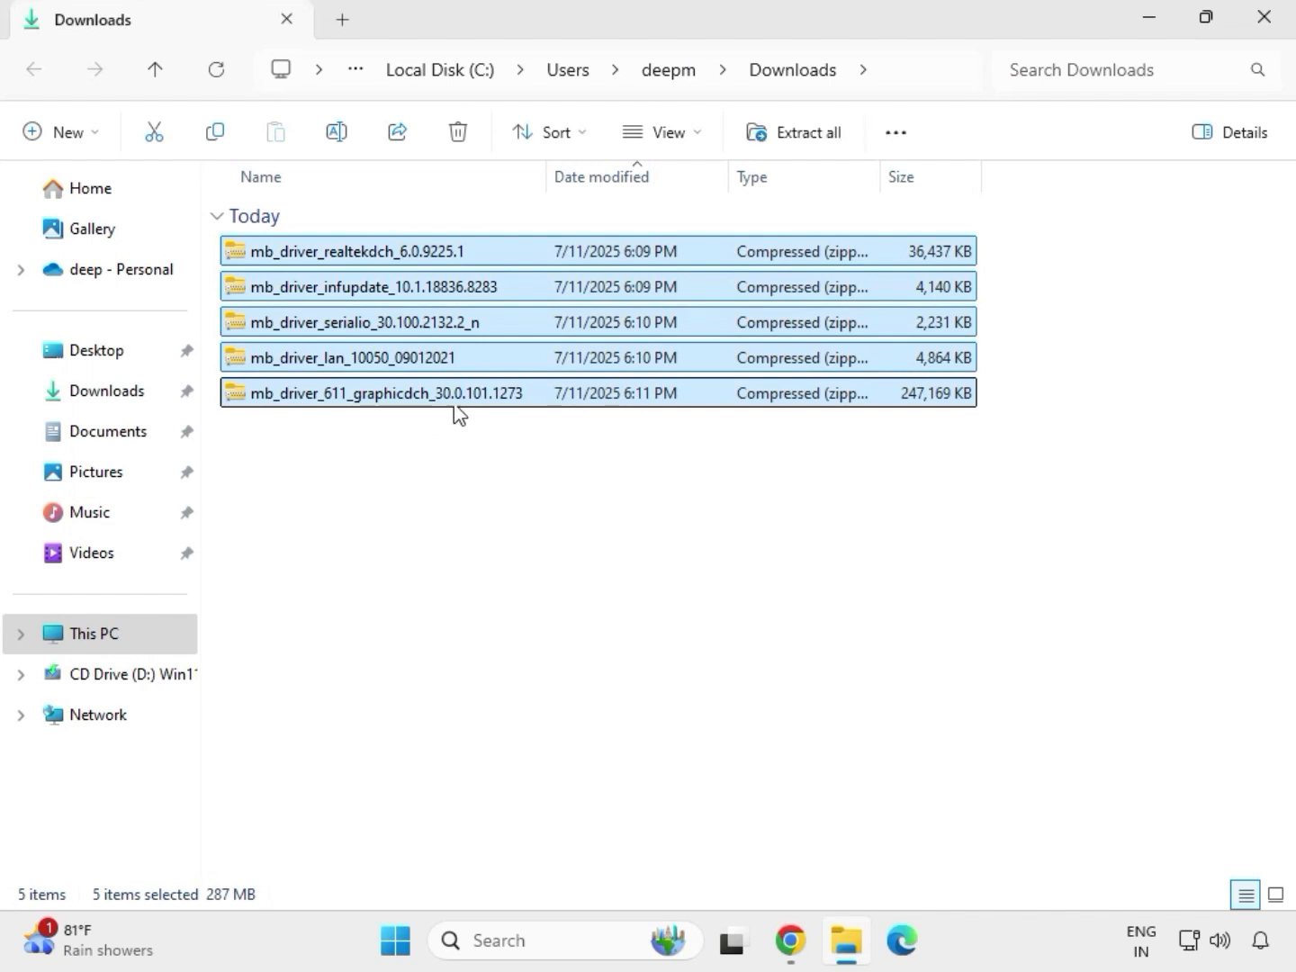
- Extract the mb_driver_611_graphicdch_30.0.101.1273 archive to its default folder in Downloads and close the window of extracted files
{"action": "left_click", "coordinate": [455, 399]}
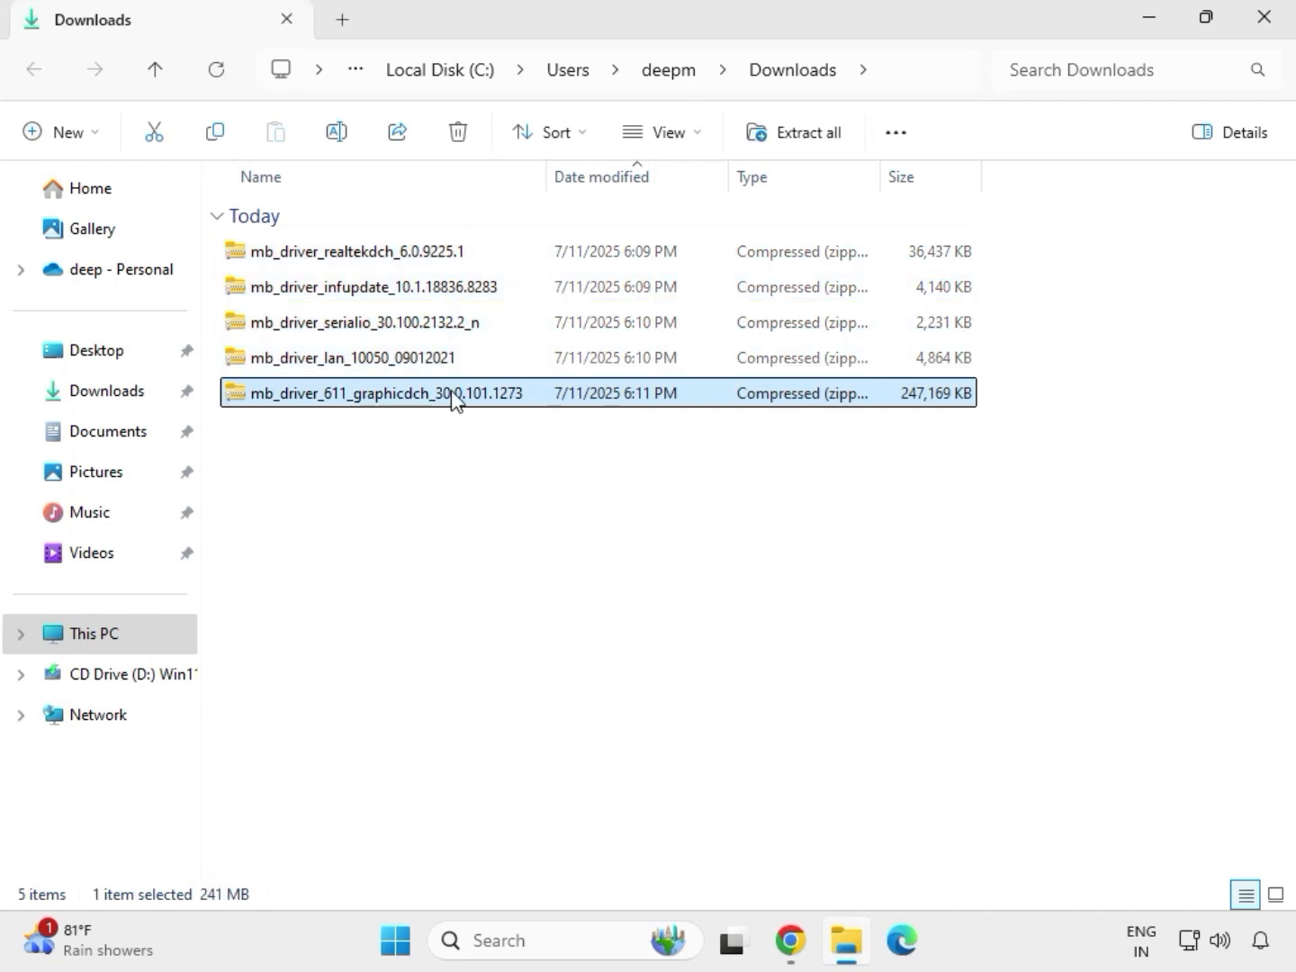
{"action": "right_click", "coordinate": [454, 399]}
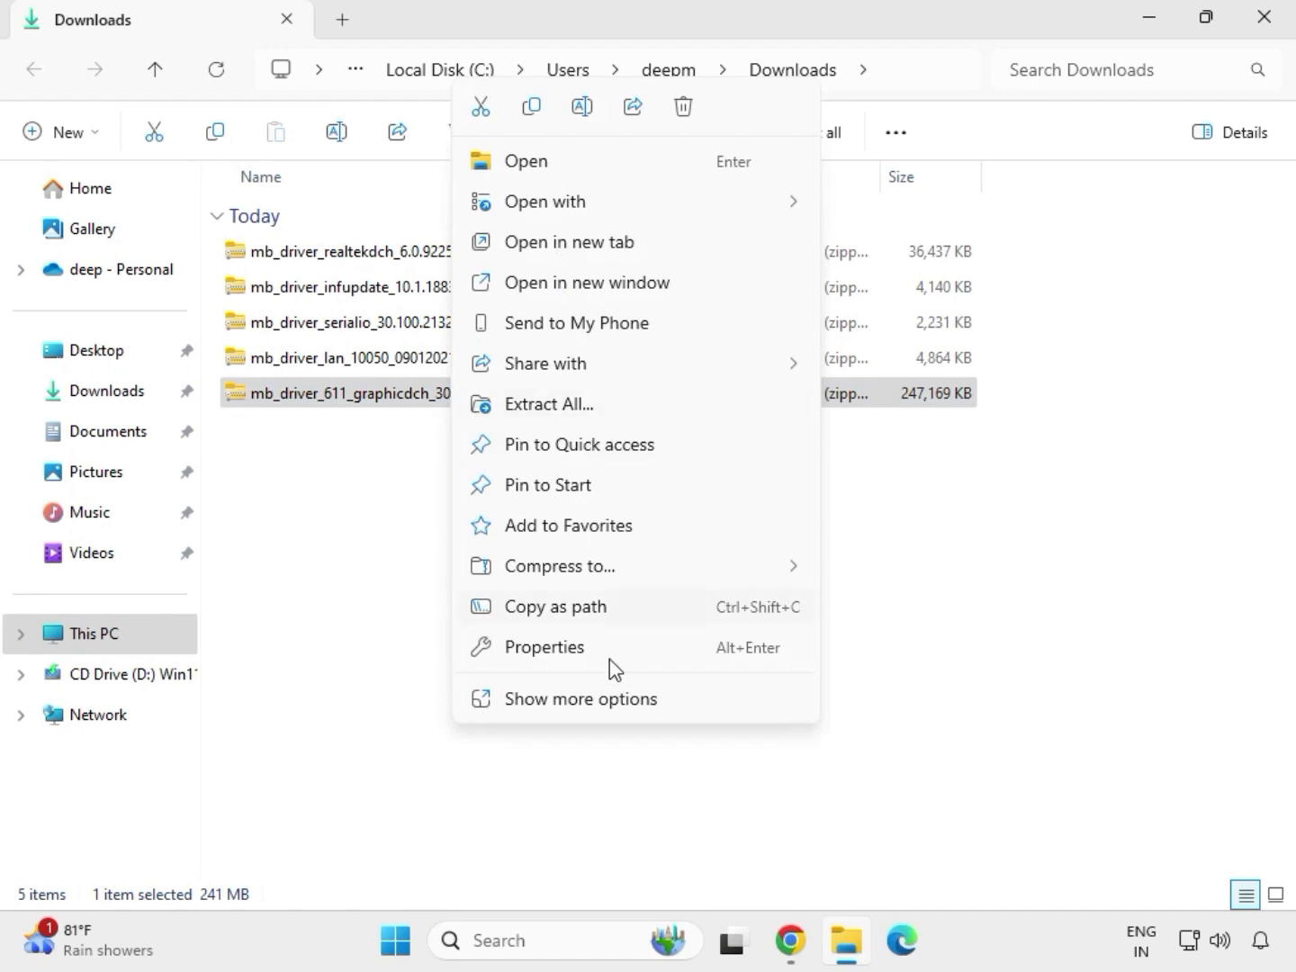
{"action": "left_click", "coordinate": [581, 707]}
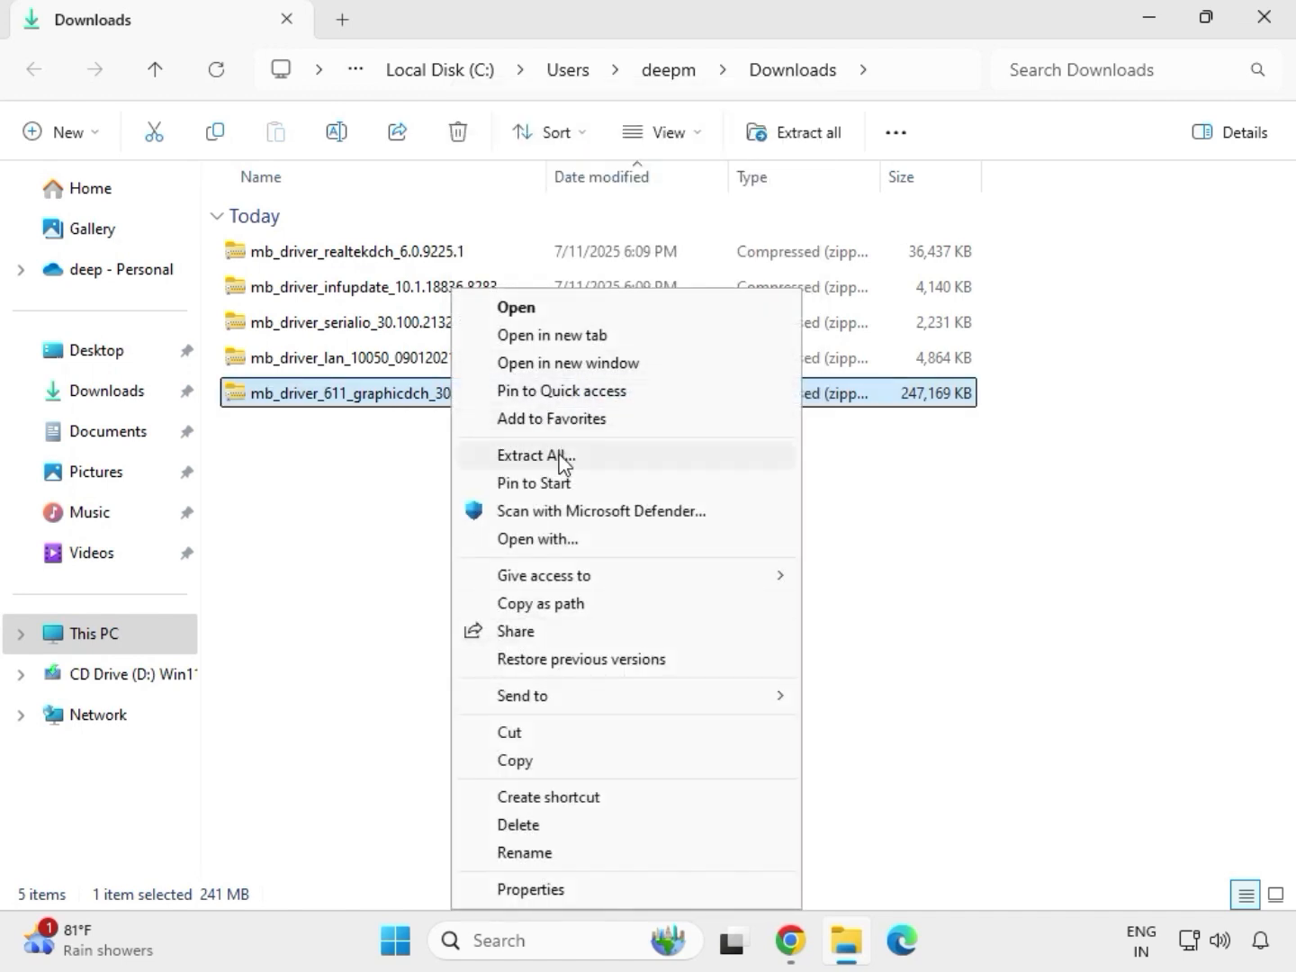
{"action": "left_click", "coordinate": [536, 456]}
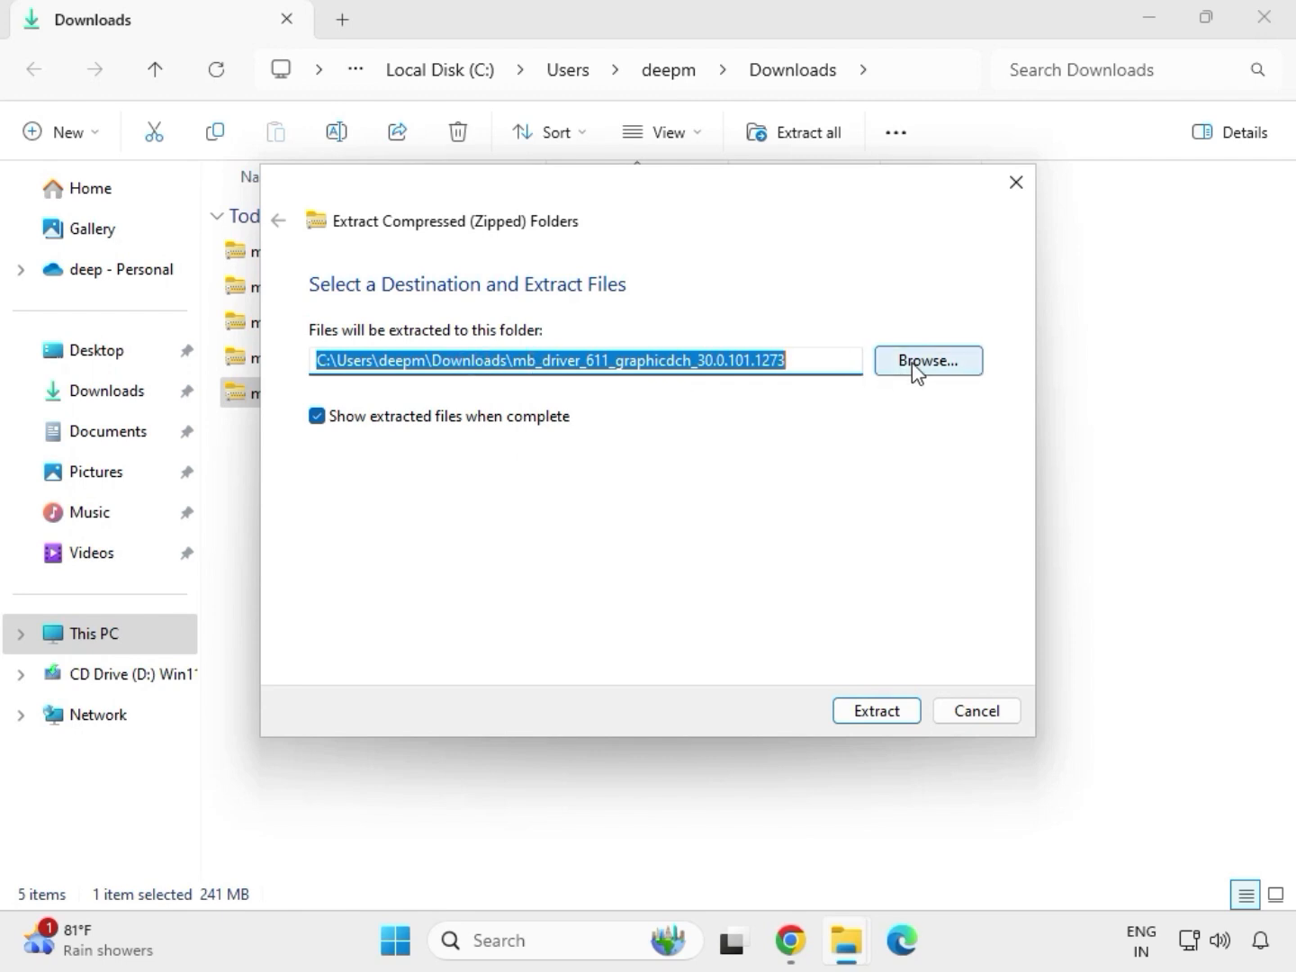
{"action": "left_click", "coordinate": [884, 713]}
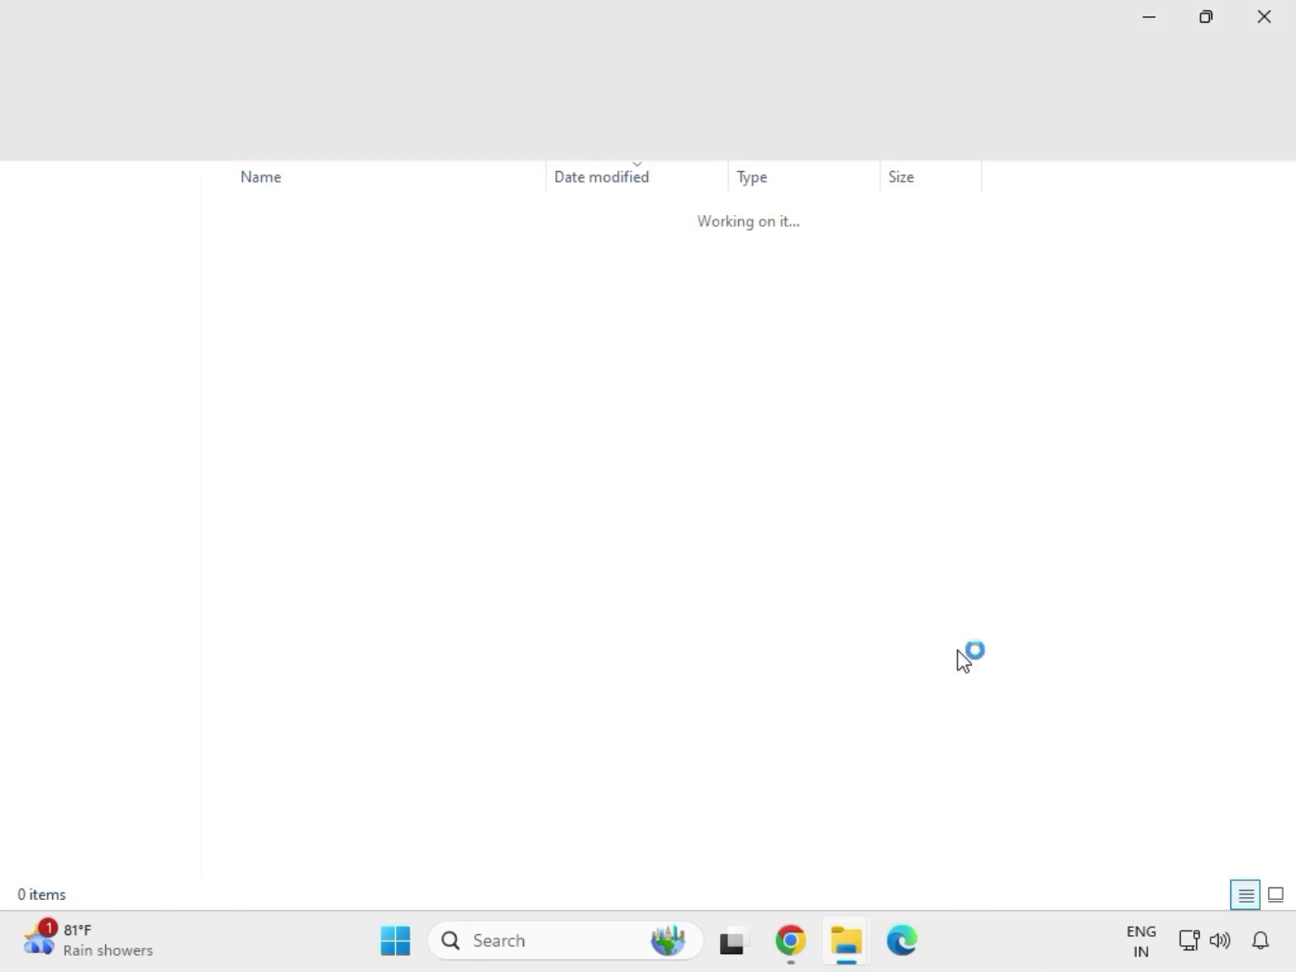
{"action": "left_click", "coordinate": [1263, 18]}
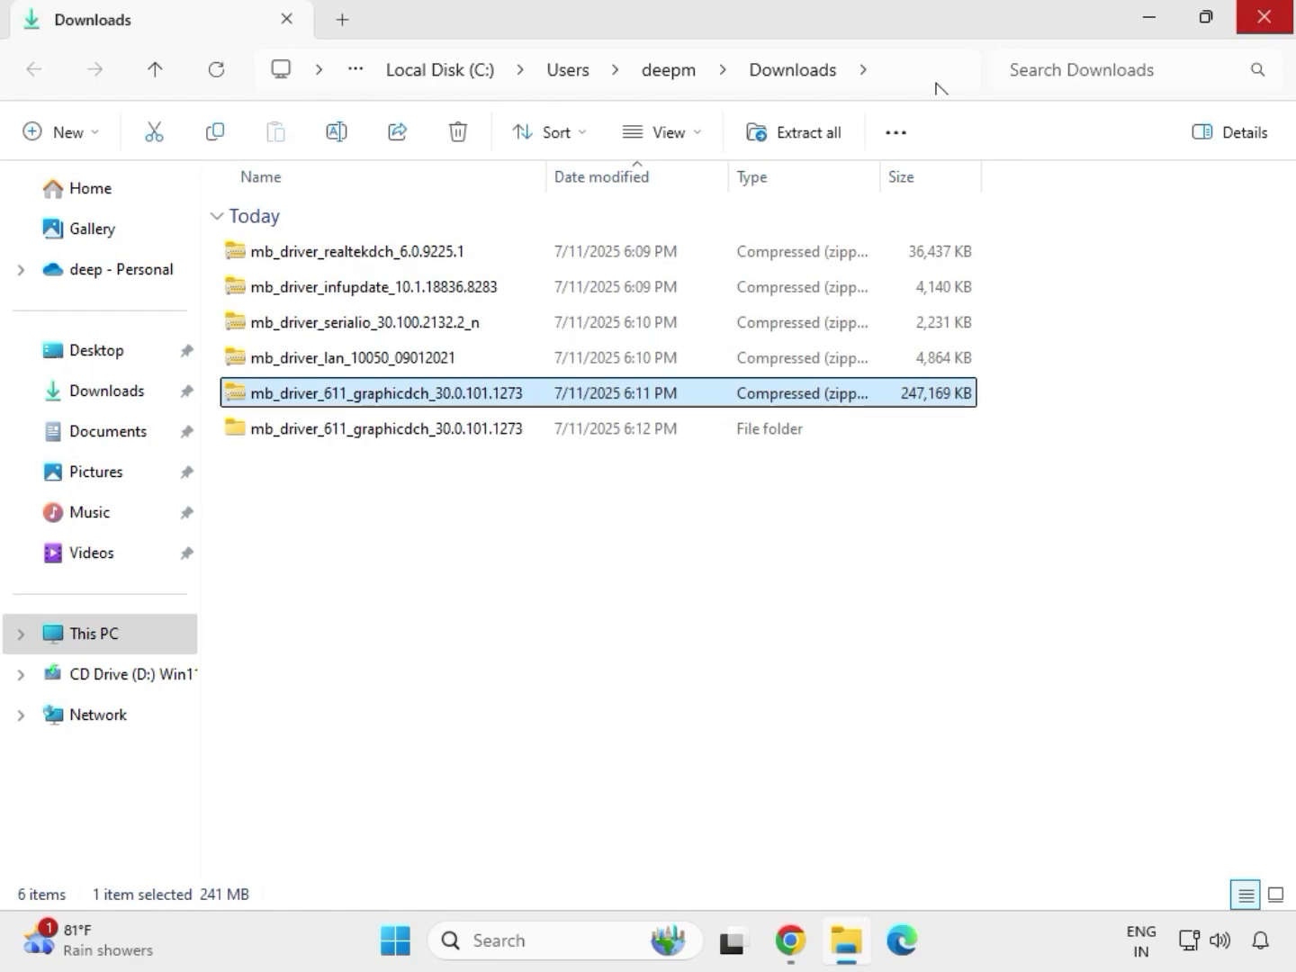
- Extract the mb_driver_lan_10050_09012021 archive to its default folder in Downloads, showing the extracted files when complete
{"action": "left_click", "coordinate": [327, 360]}
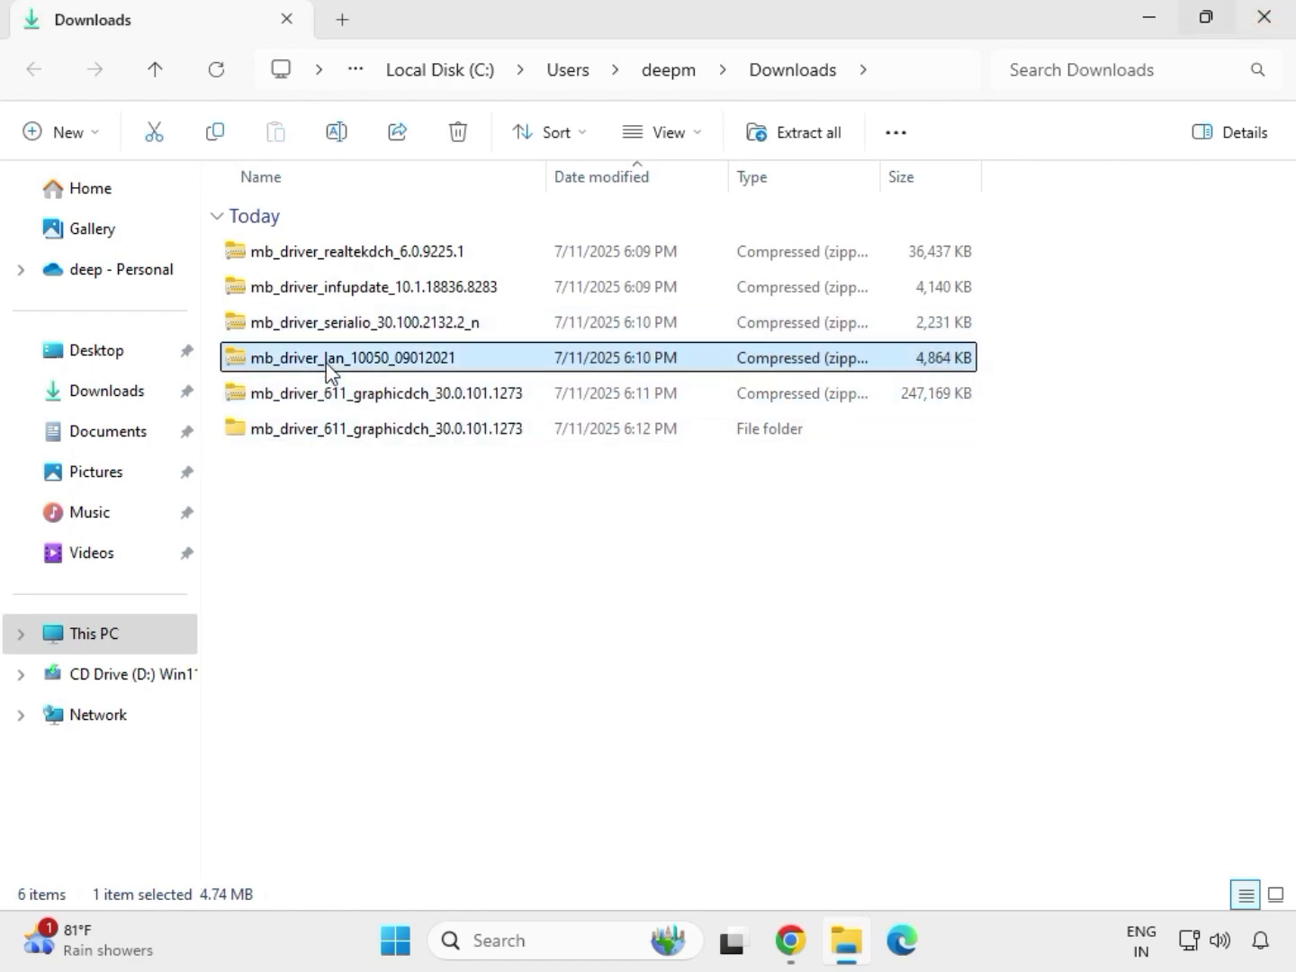
{"action": "right_click", "coordinate": [326, 362]}
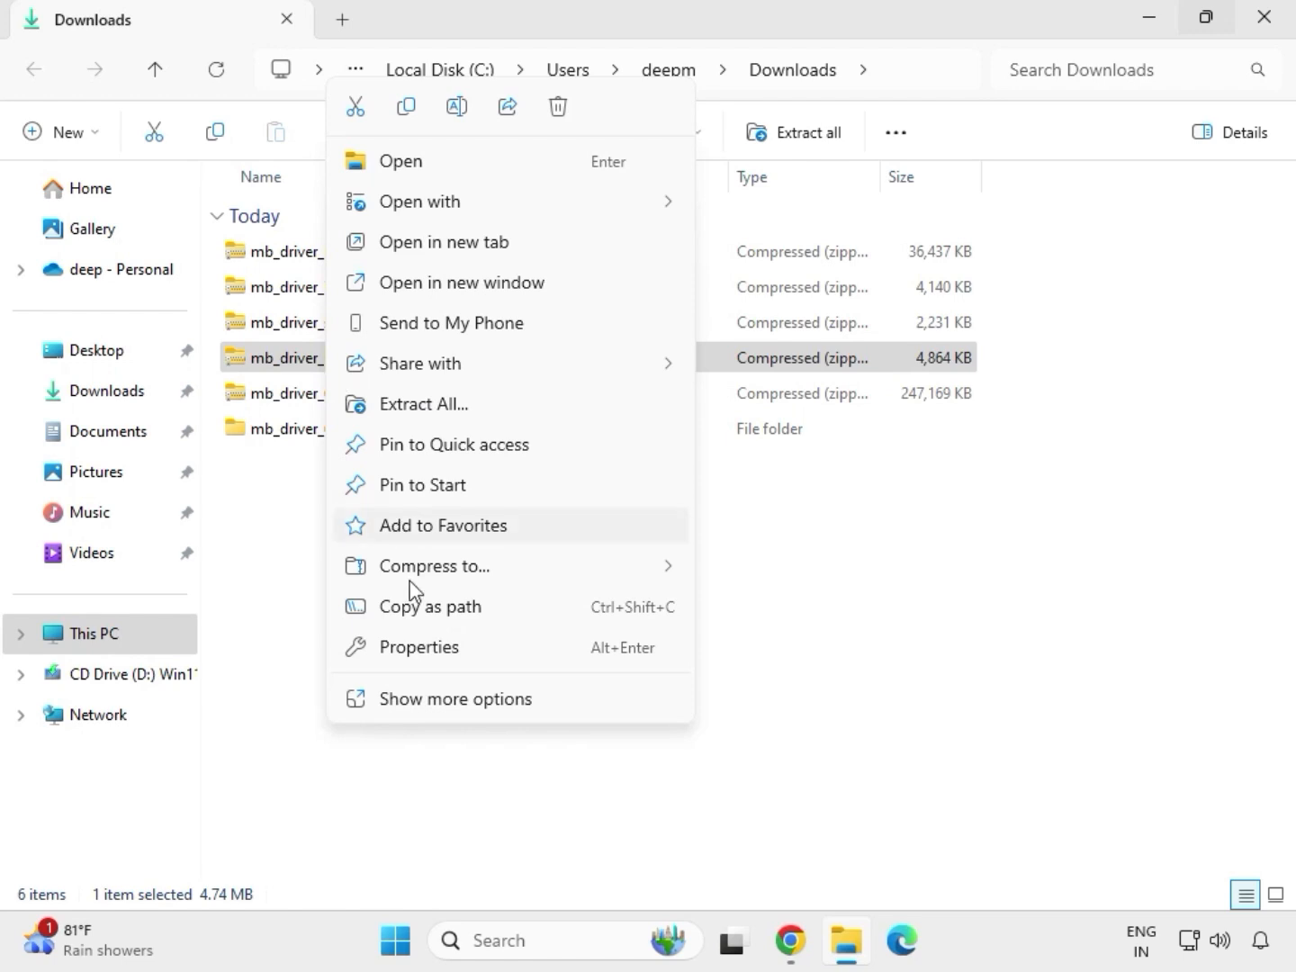
{"action": "left_click", "coordinate": [429, 710]}
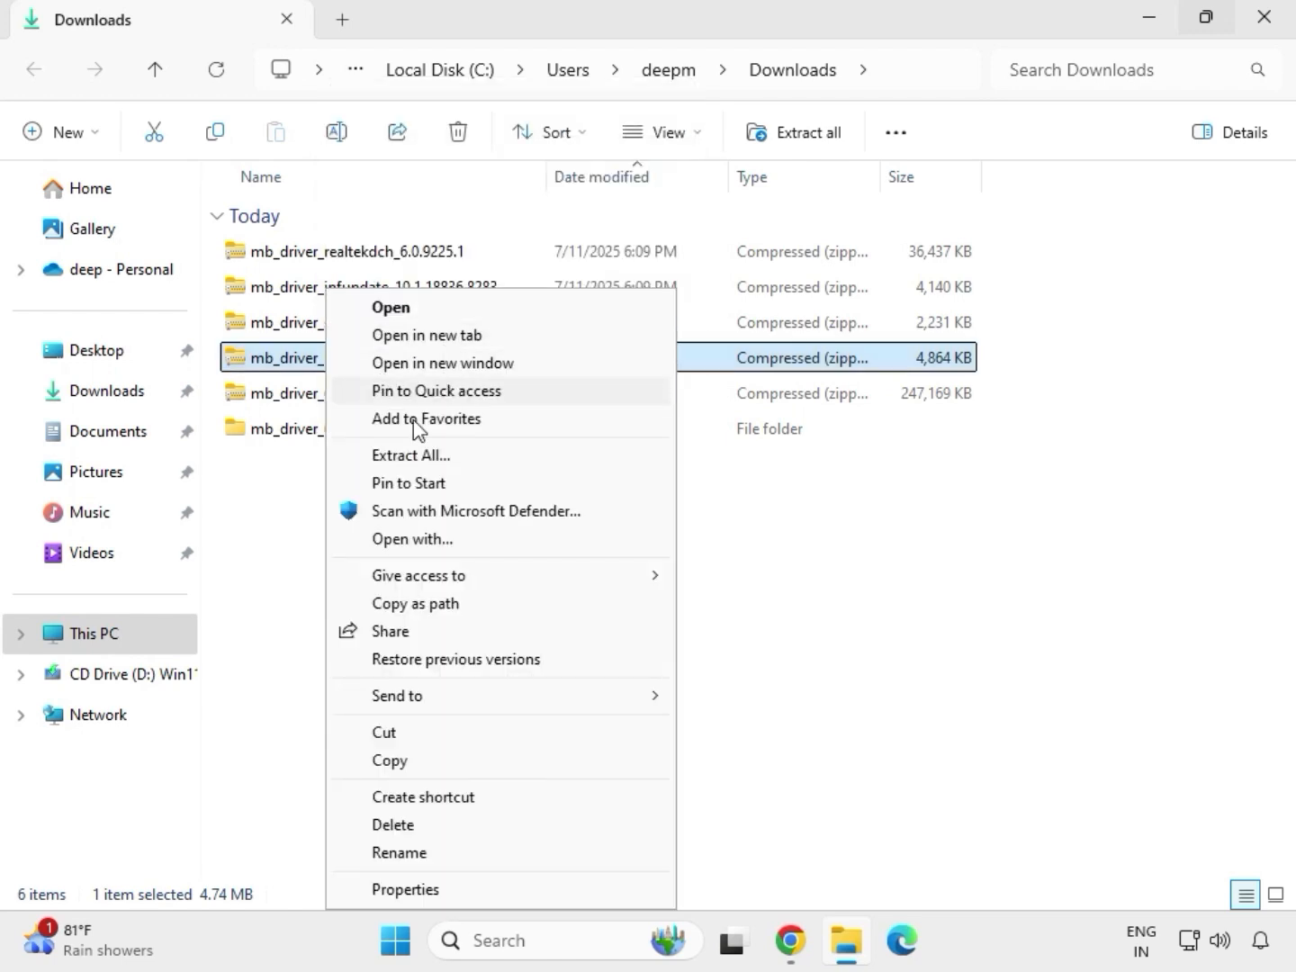
{"action": "left_click", "coordinate": [414, 457]}
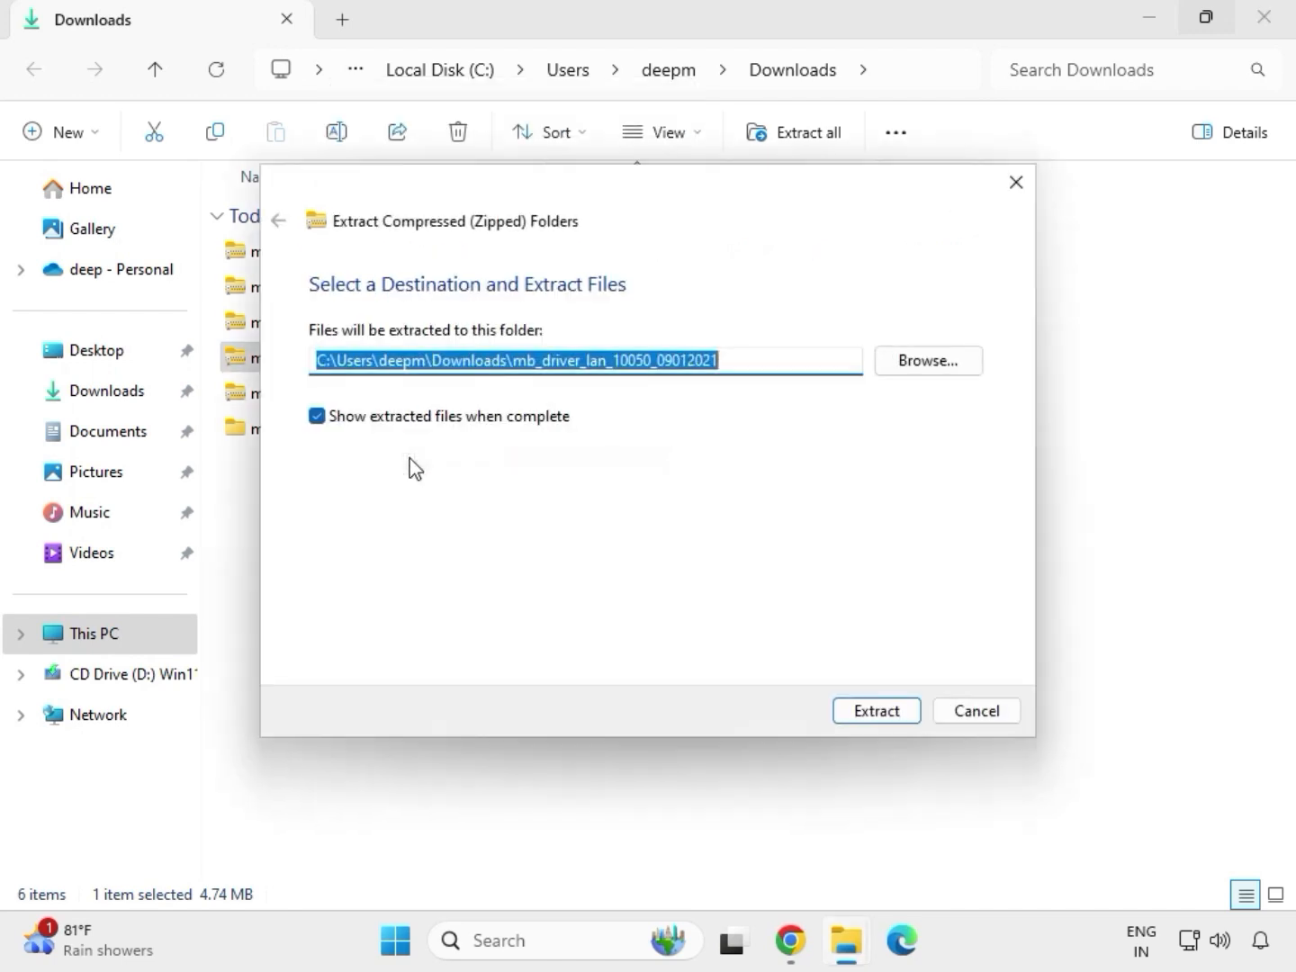
{"action": "left_click", "coordinate": [868, 717]}
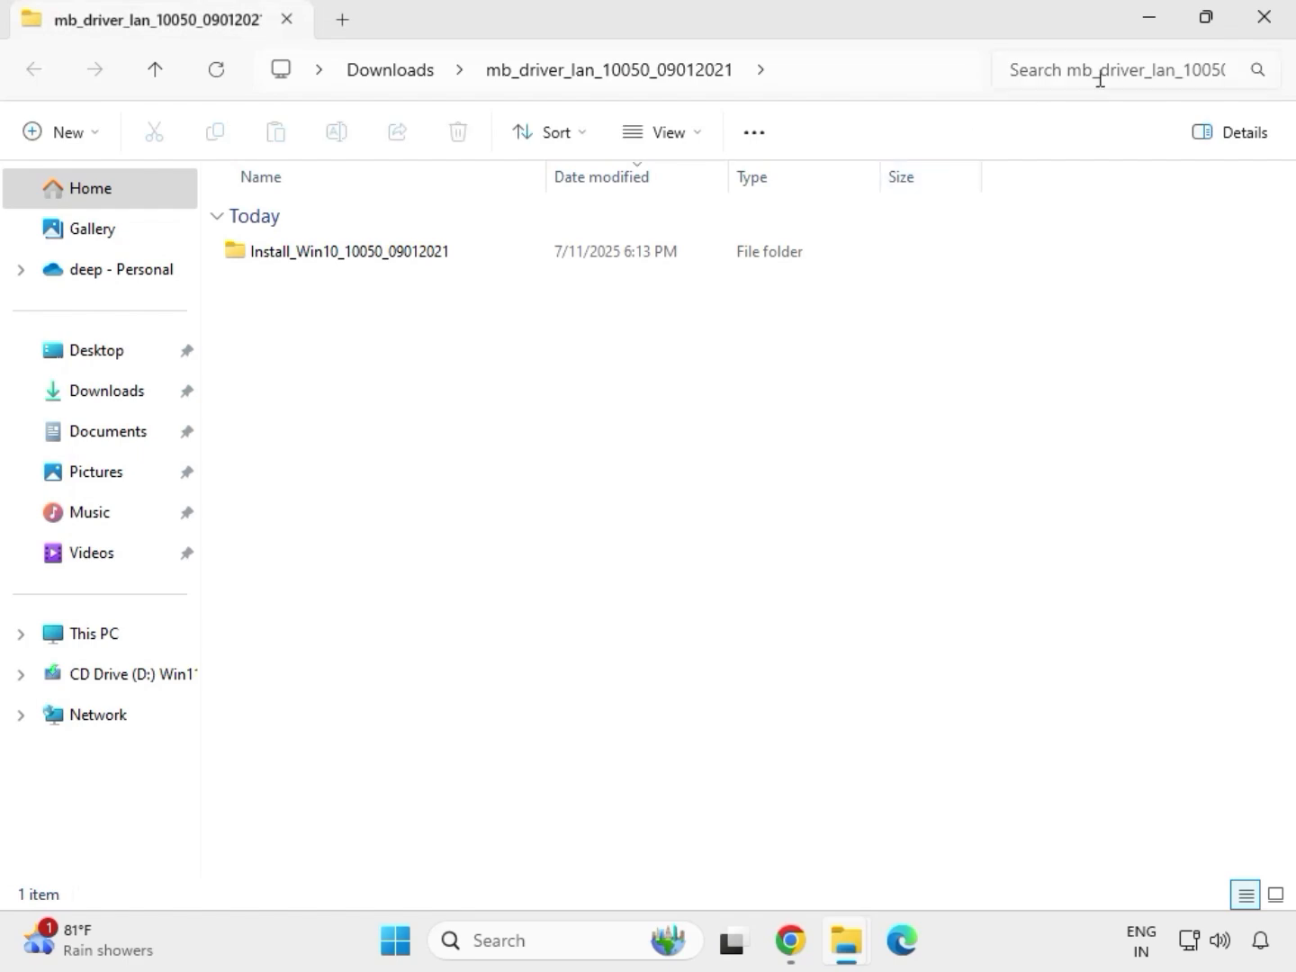
- Close the extracted LAN files window, extract mb_driver_serialio_30.100.2132.2_n to its default folder, and close its extracted files window
{"action": "left_click", "coordinate": [1273, 21]}
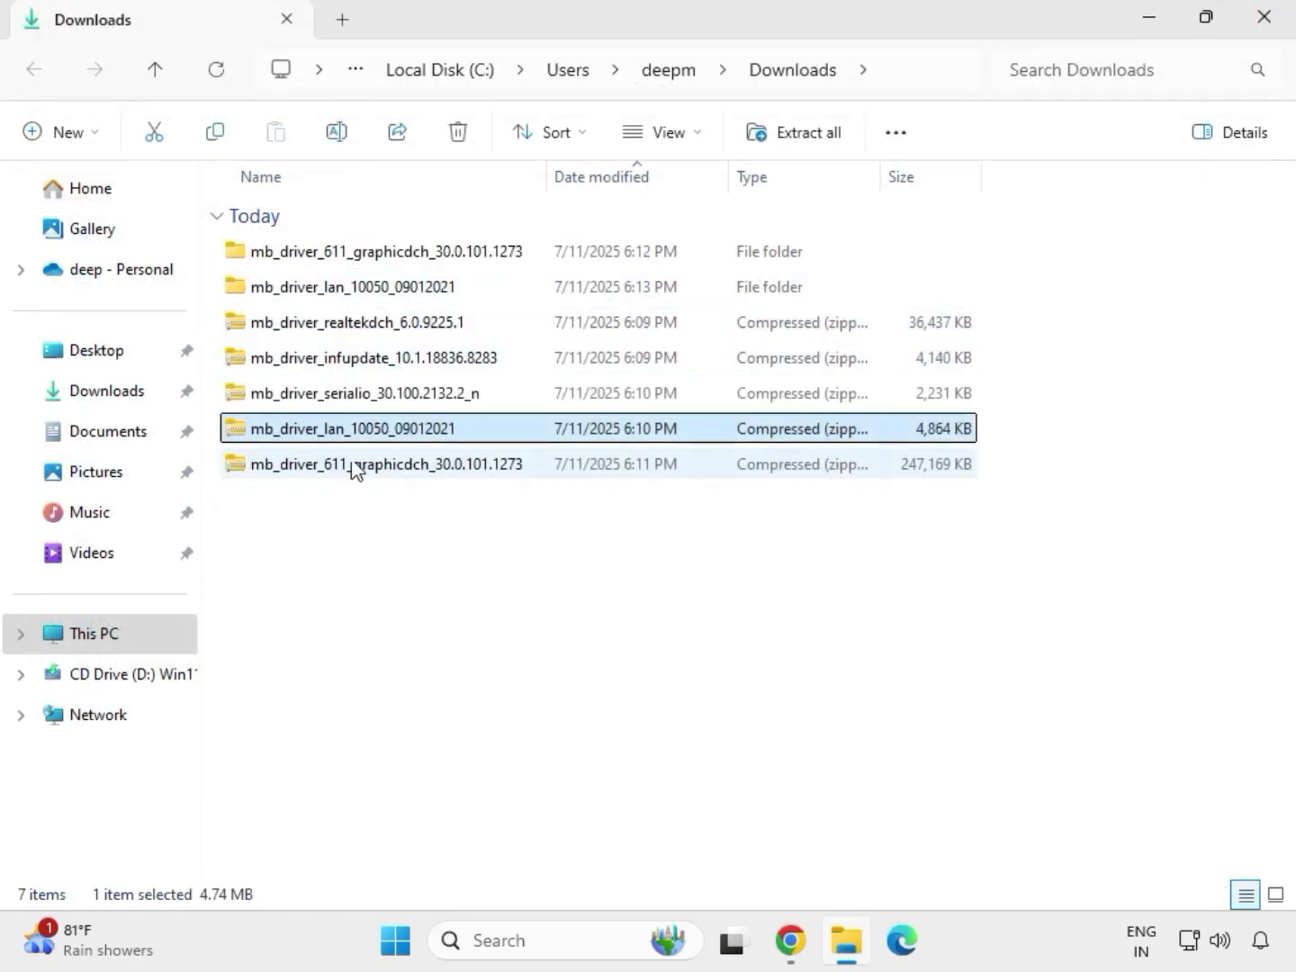
{"action": "left_click", "coordinate": [321, 400]}
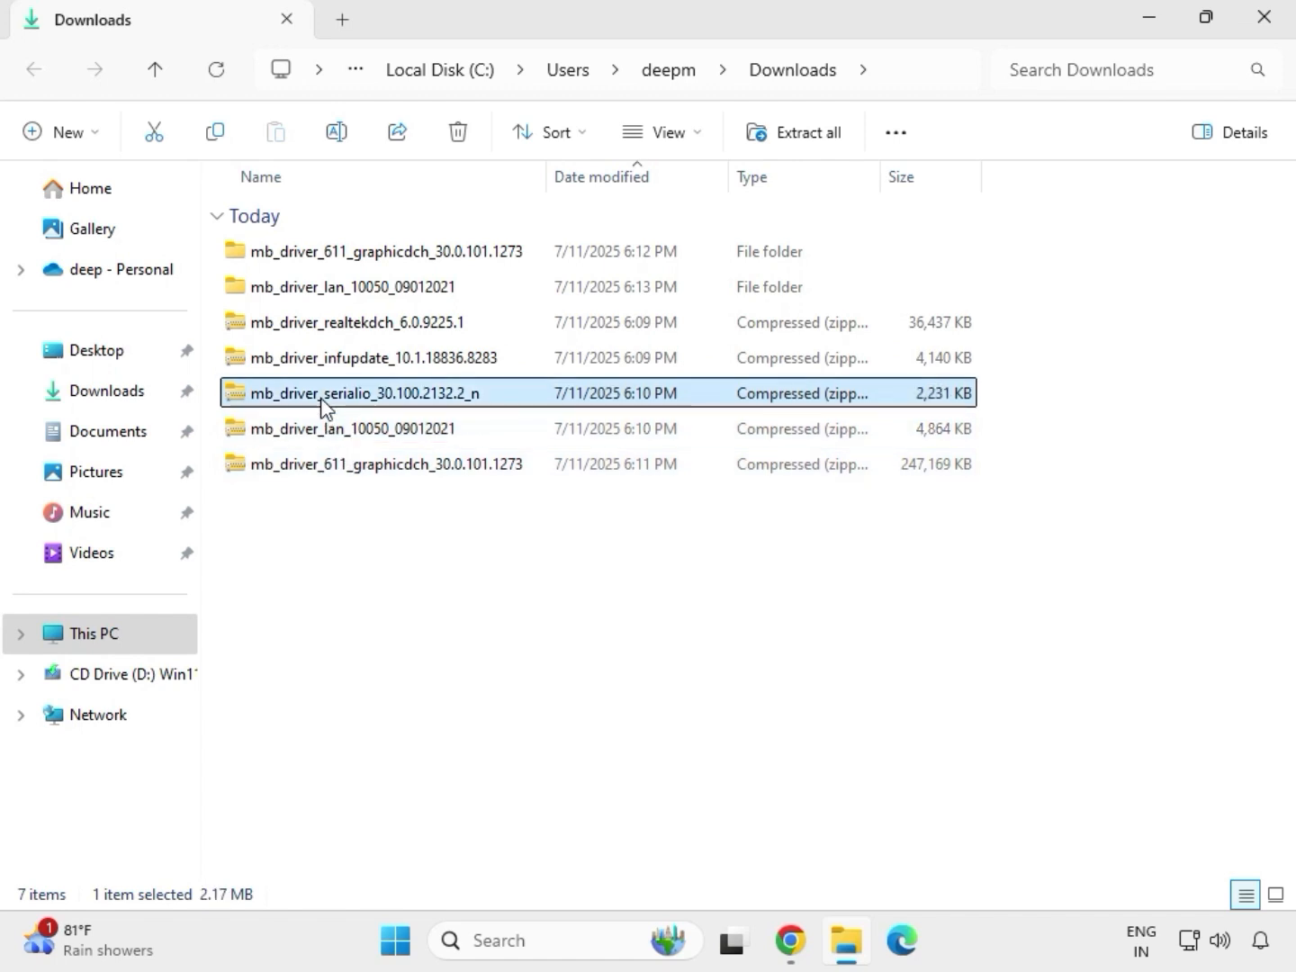
{"action": "right_click", "coordinate": [324, 404]}
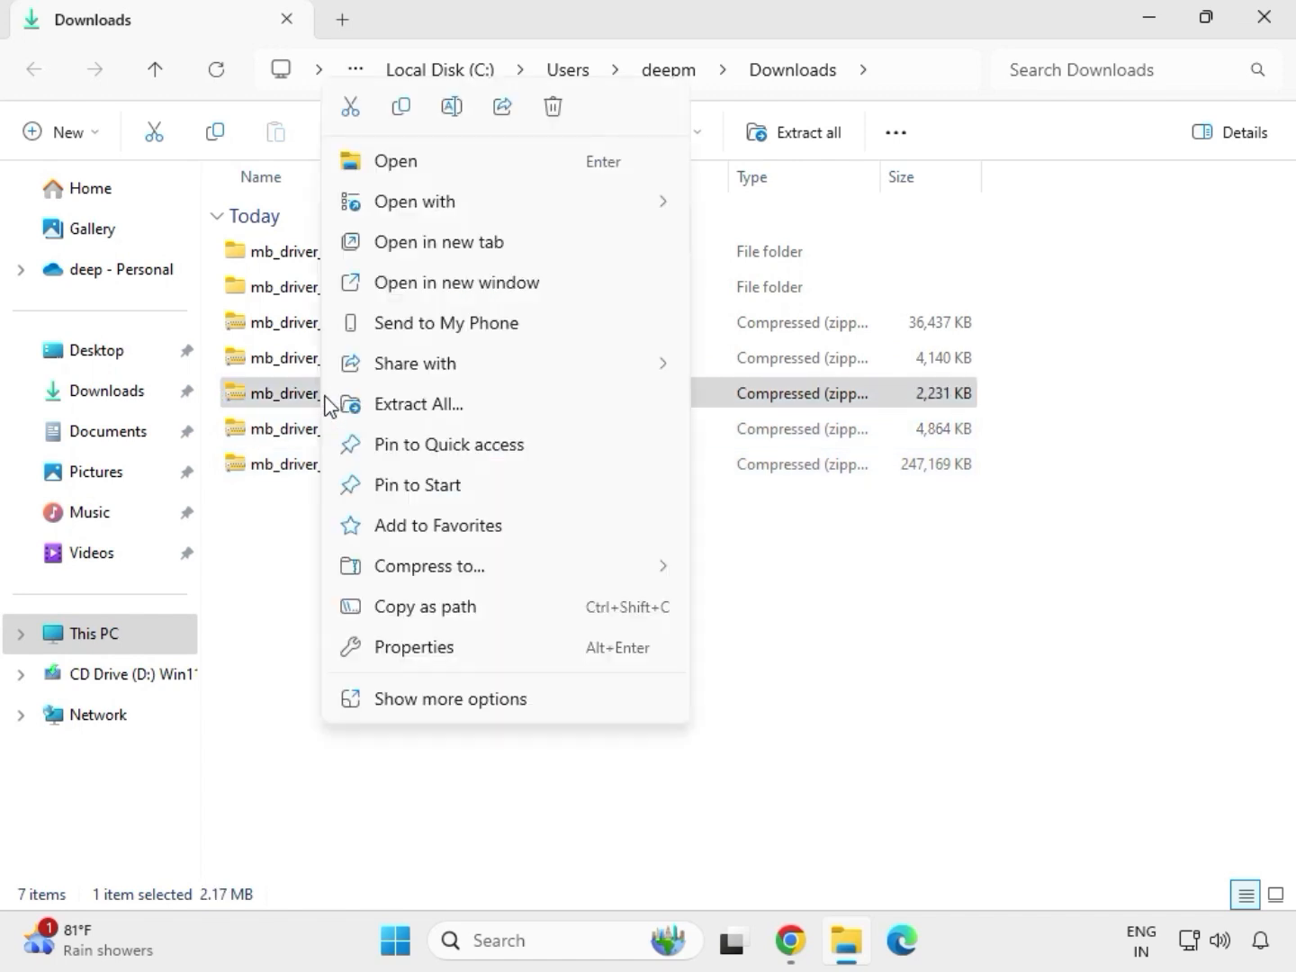
{"action": "left_click", "coordinate": [394, 403]}
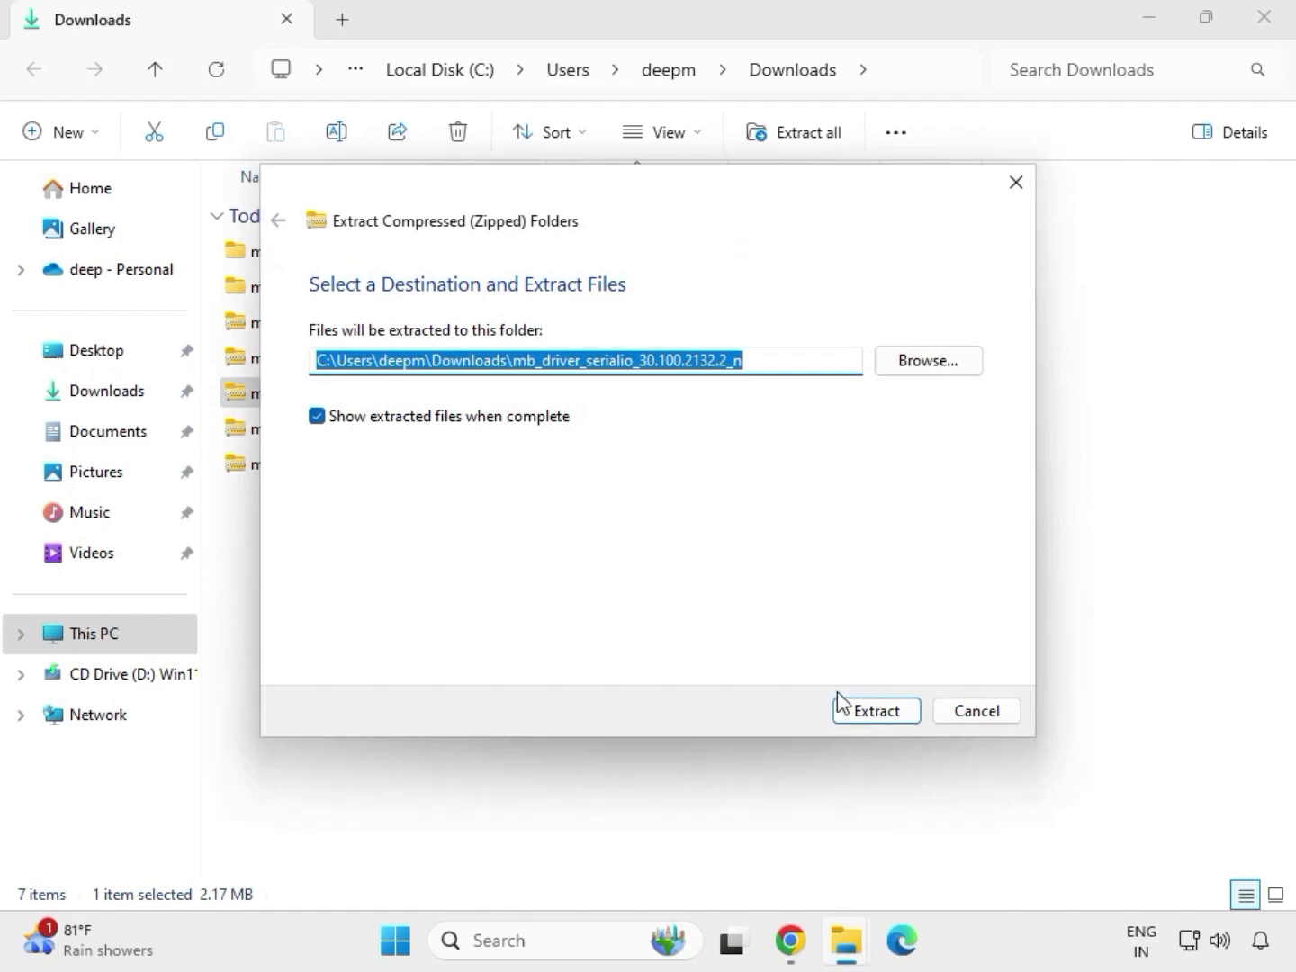
{"action": "left_click", "coordinate": [868, 710]}
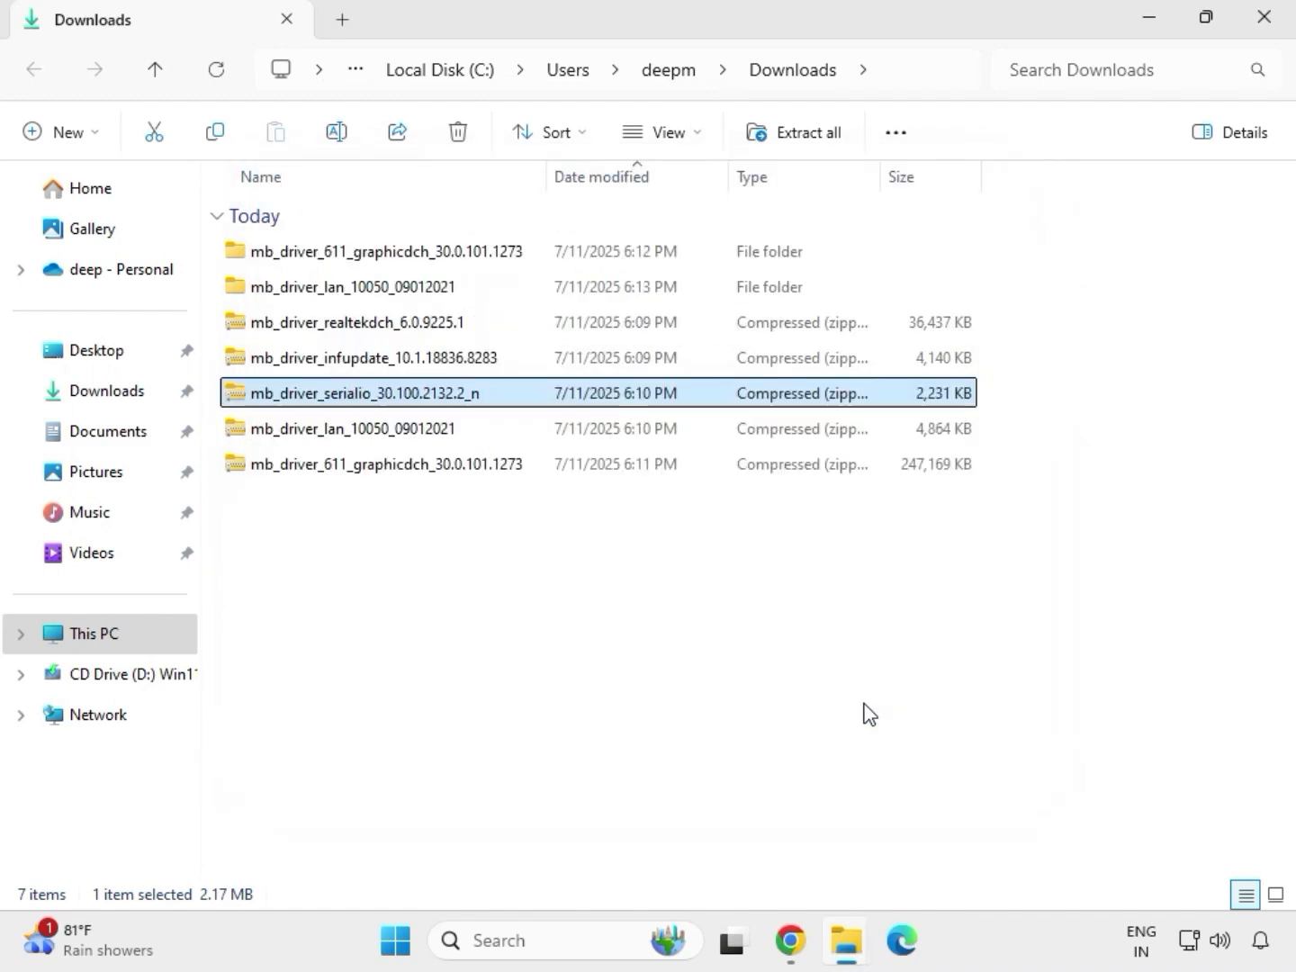
{"action": "left_click", "coordinate": [1264, 19]}
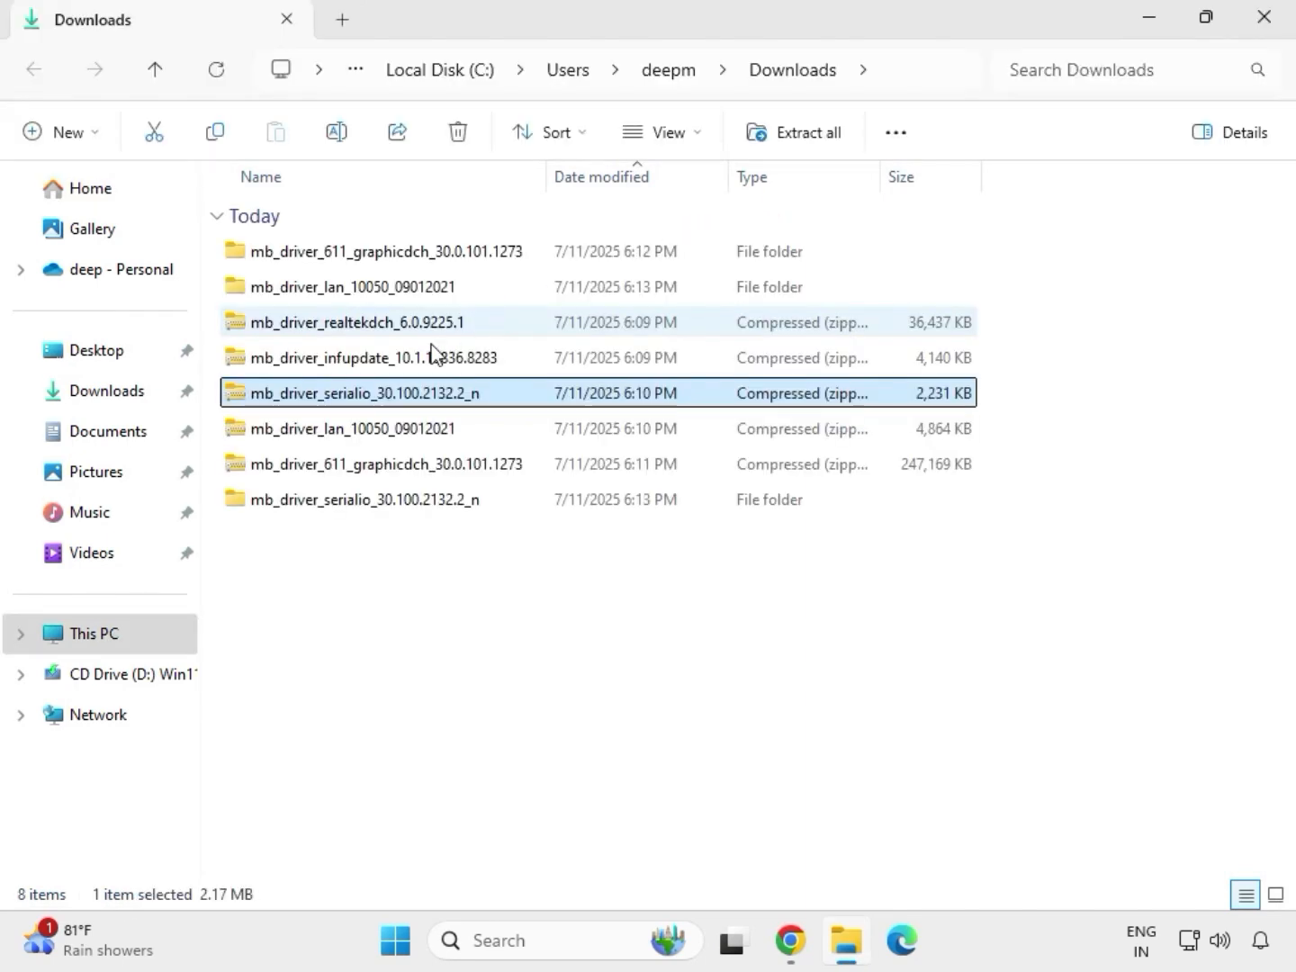
- Extract the mb_driver_infupdate_10.1.18836.8283 archive to its default folder in Downloads and close the window of extracted files
{"action": "left_click", "coordinate": [336, 360]}
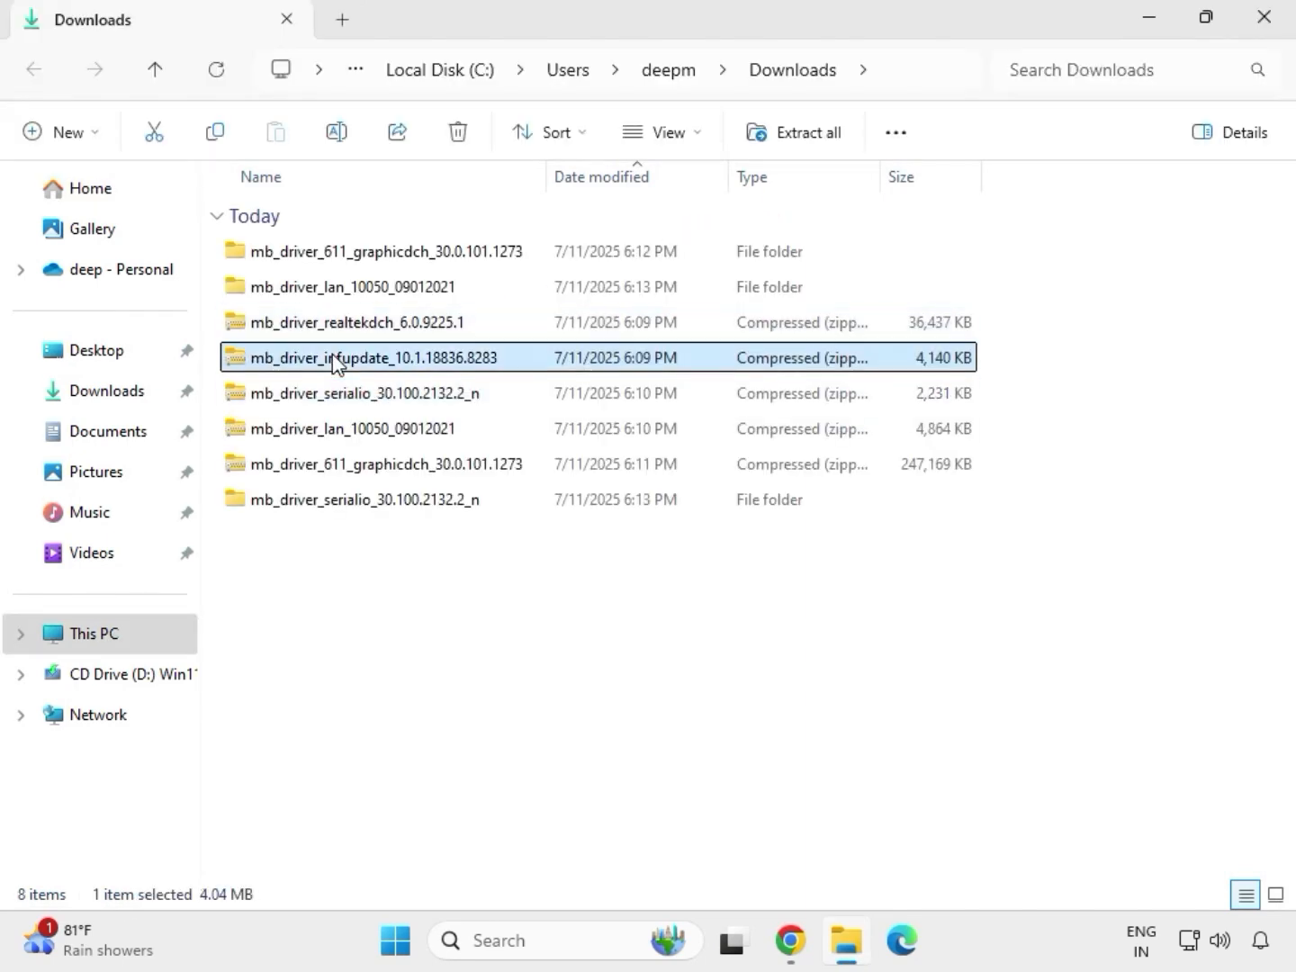
{"action": "right_click", "coordinate": [337, 361]}
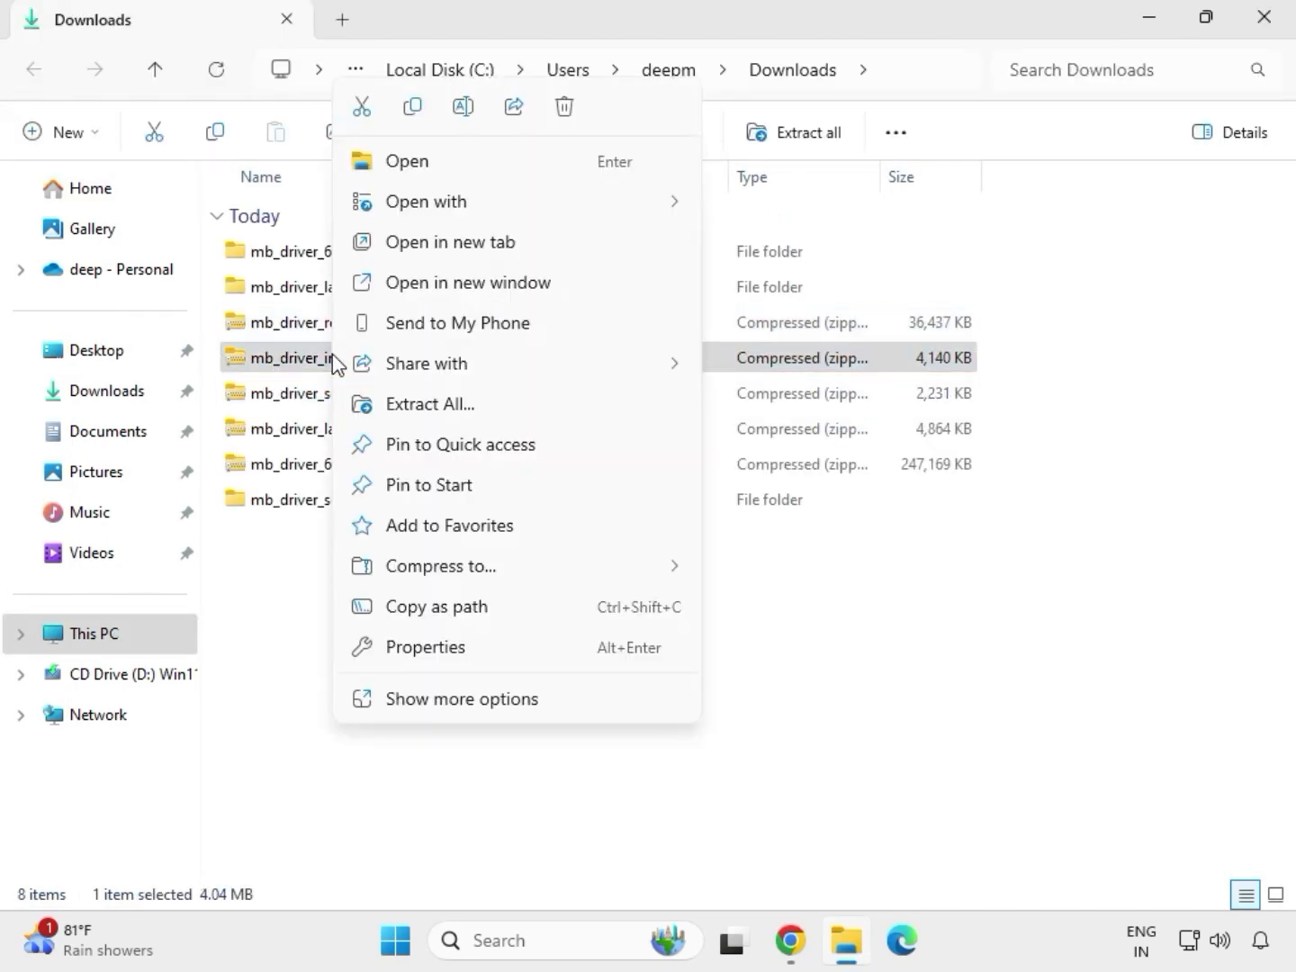
{"action": "left_click", "coordinate": [449, 404]}
{"action": "left_click", "coordinate": [866, 708]}
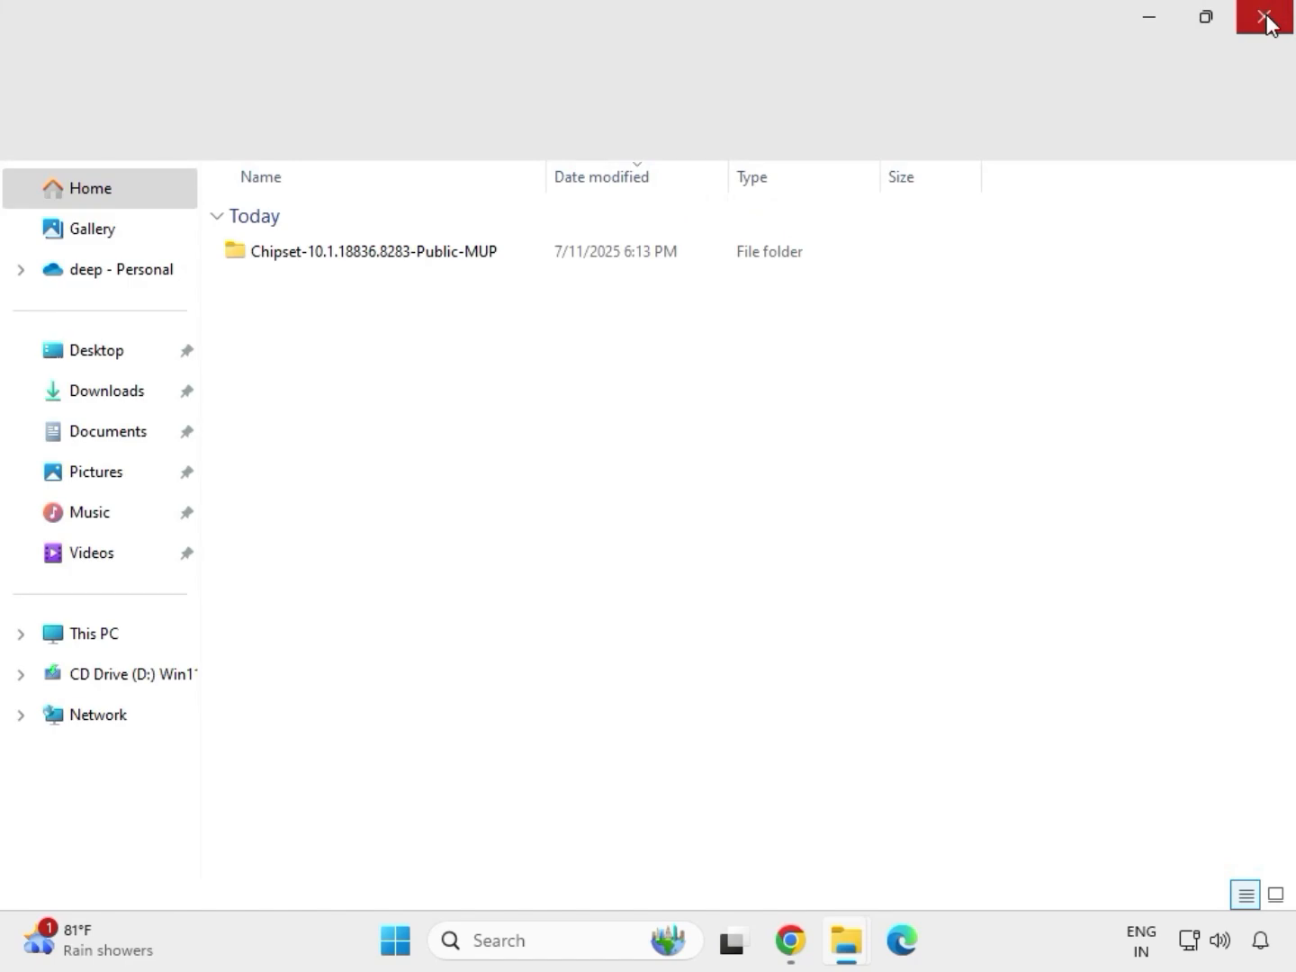
{"action": "left_click", "coordinate": [1266, 20]}
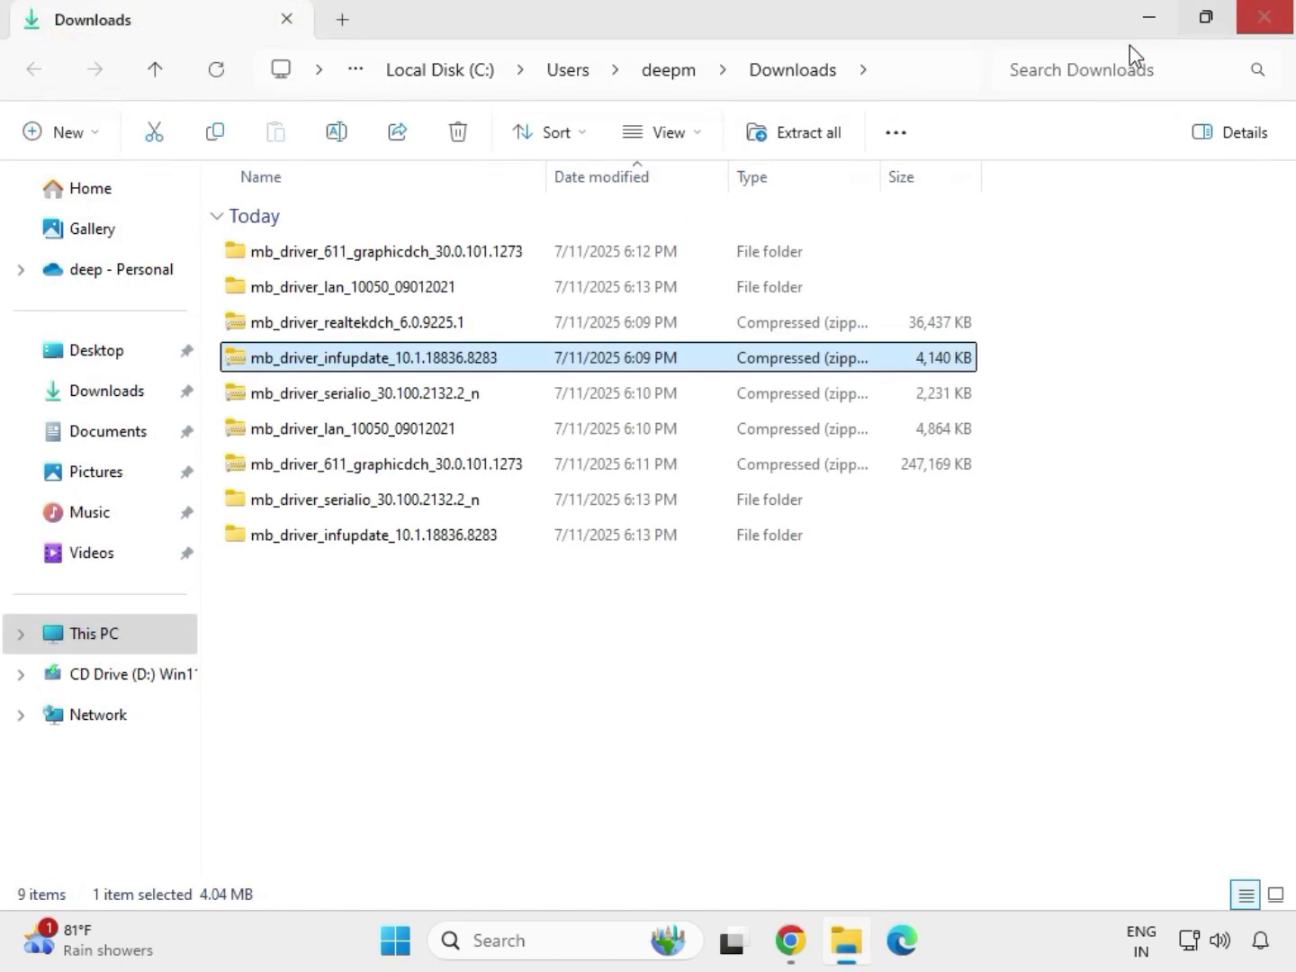
- Extract the mb_driver_realtekdch_6.0.9225.1 archive to its default folder in Downloads and close the window of extracted files
{"action": "left_click", "coordinate": [350, 329]}
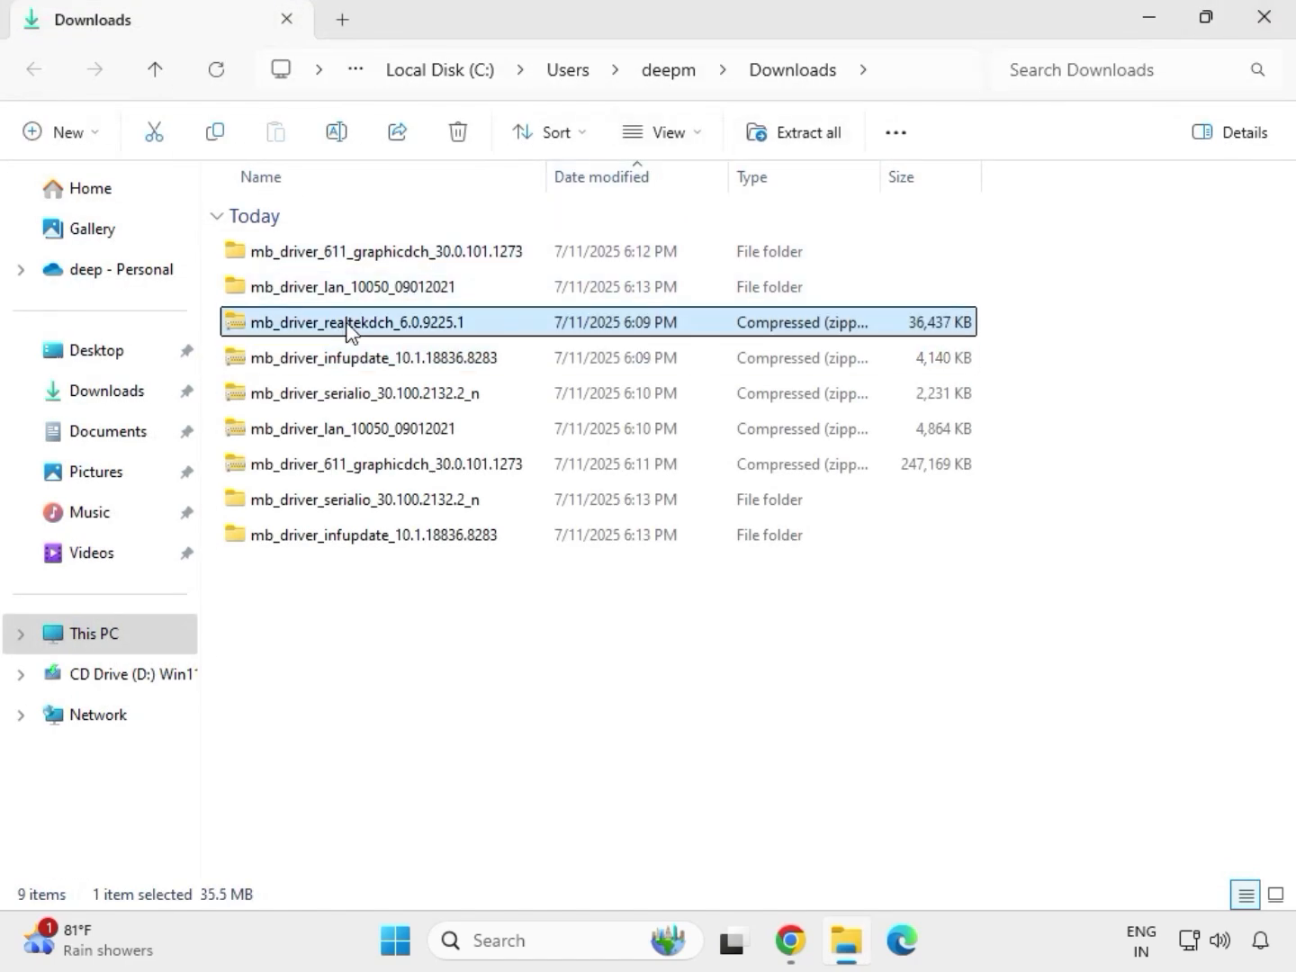
{"action": "right_click", "coordinate": [347, 325]}
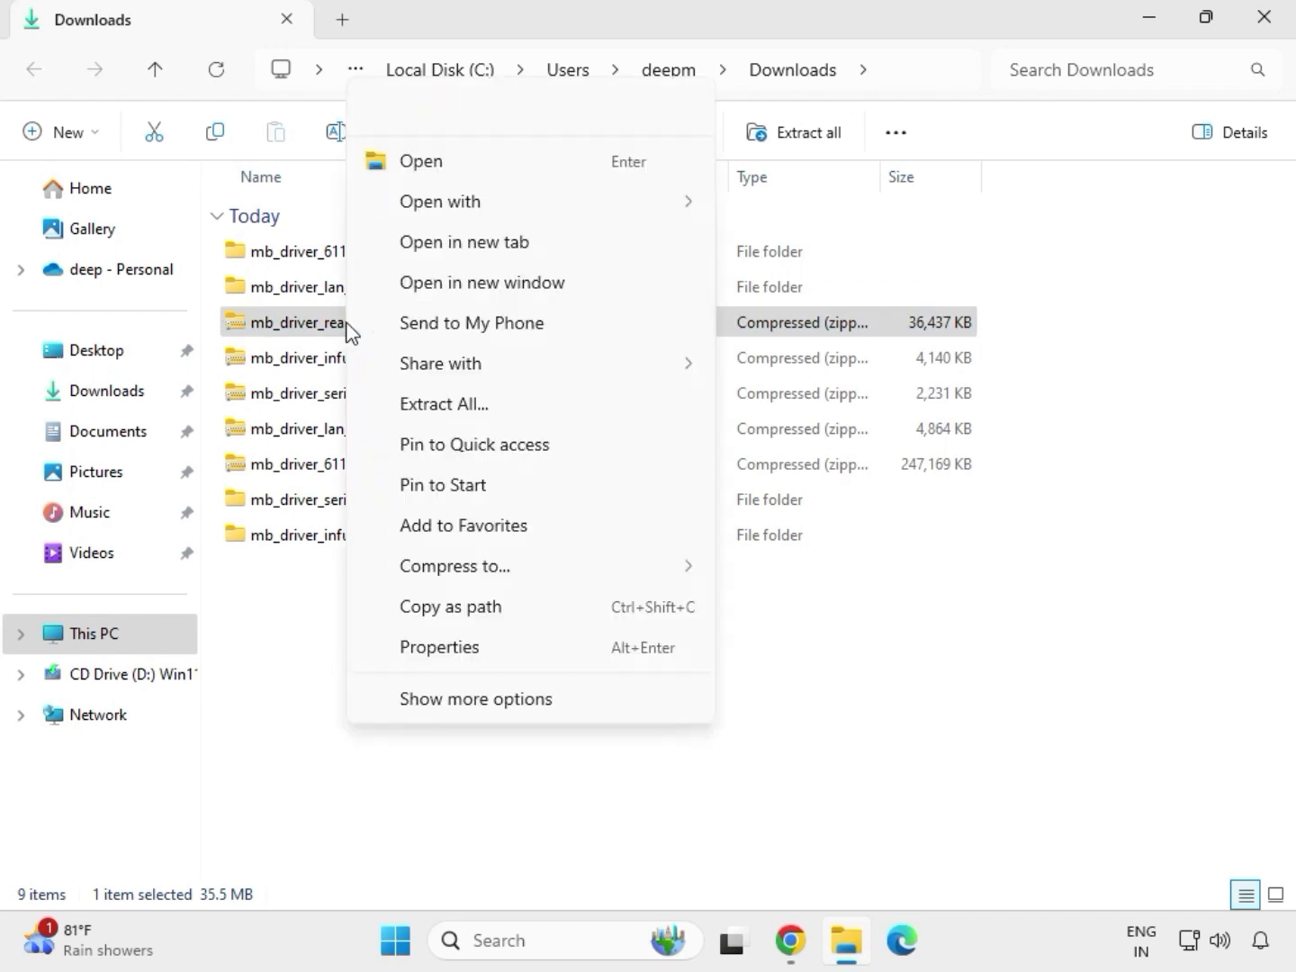
{"action": "left_click", "coordinate": [425, 408]}
{"action": "left_click", "coordinate": [848, 711]}
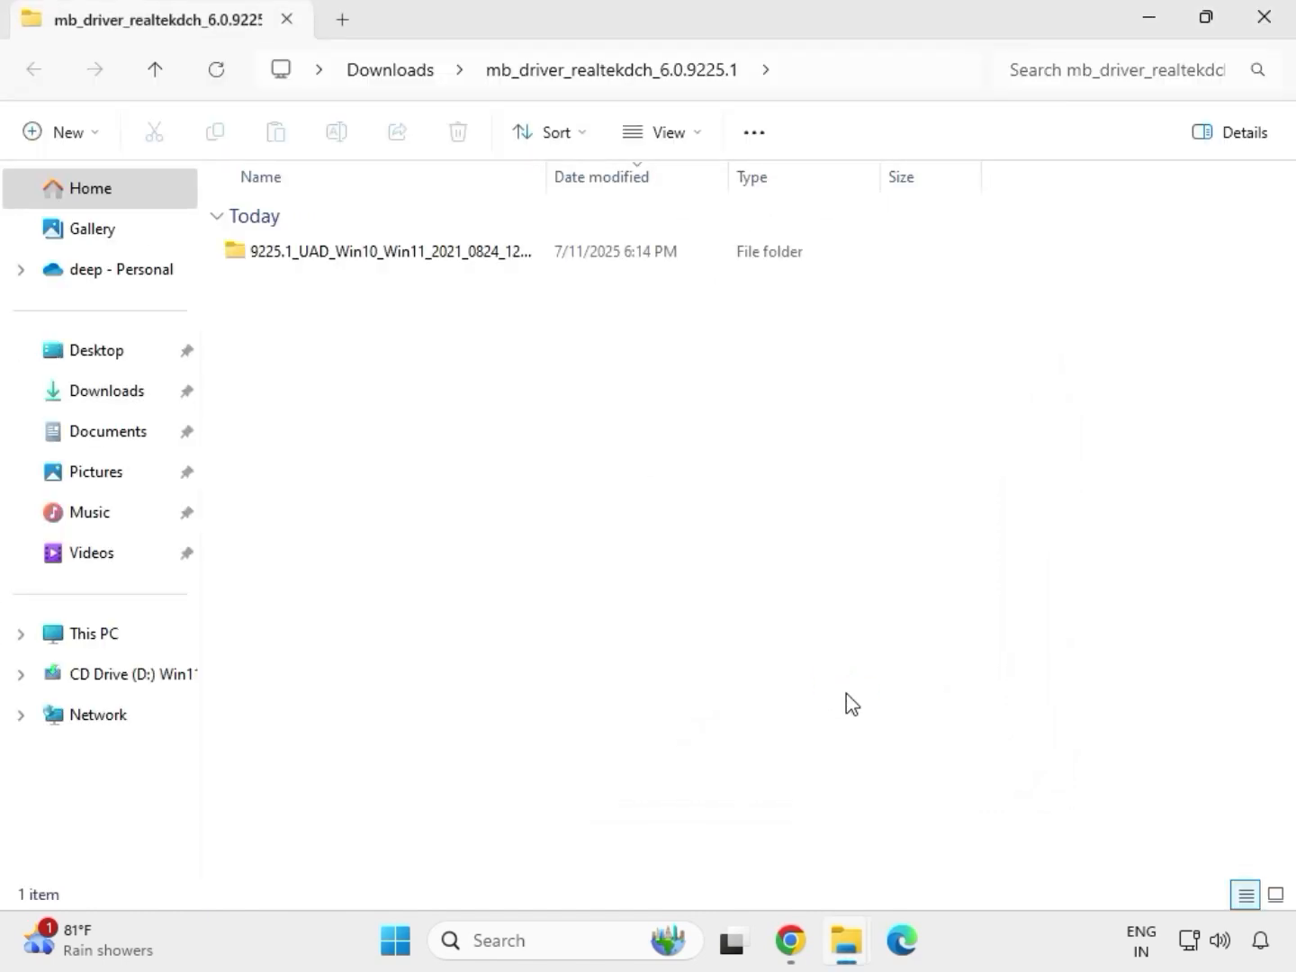
{"action": "left_click", "coordinate": [1266, 27]}
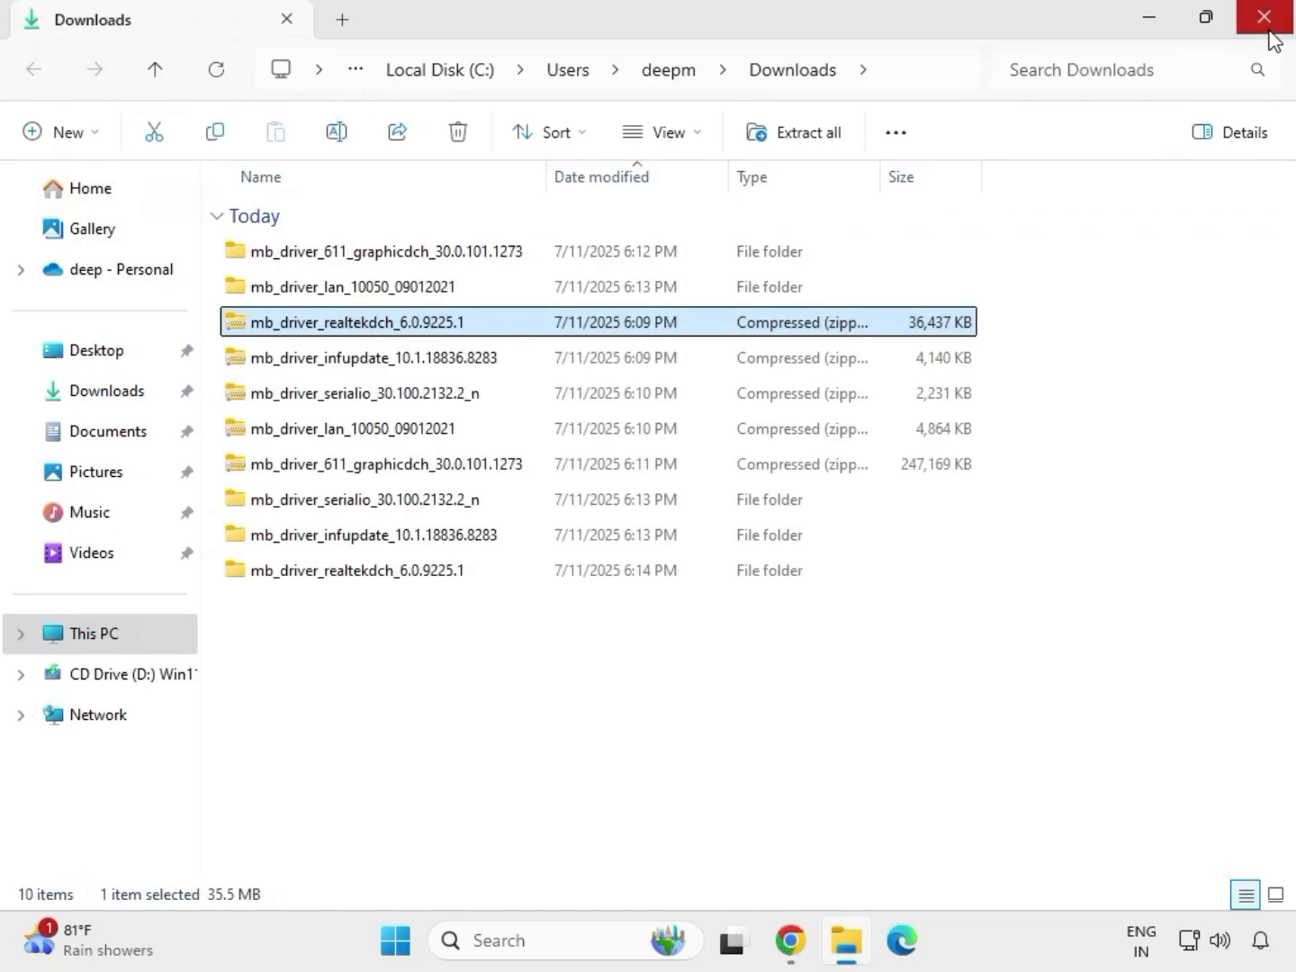
- Refresh the Downloads folder listing
{"action": "left_click", "coordinate": [611, 720]}
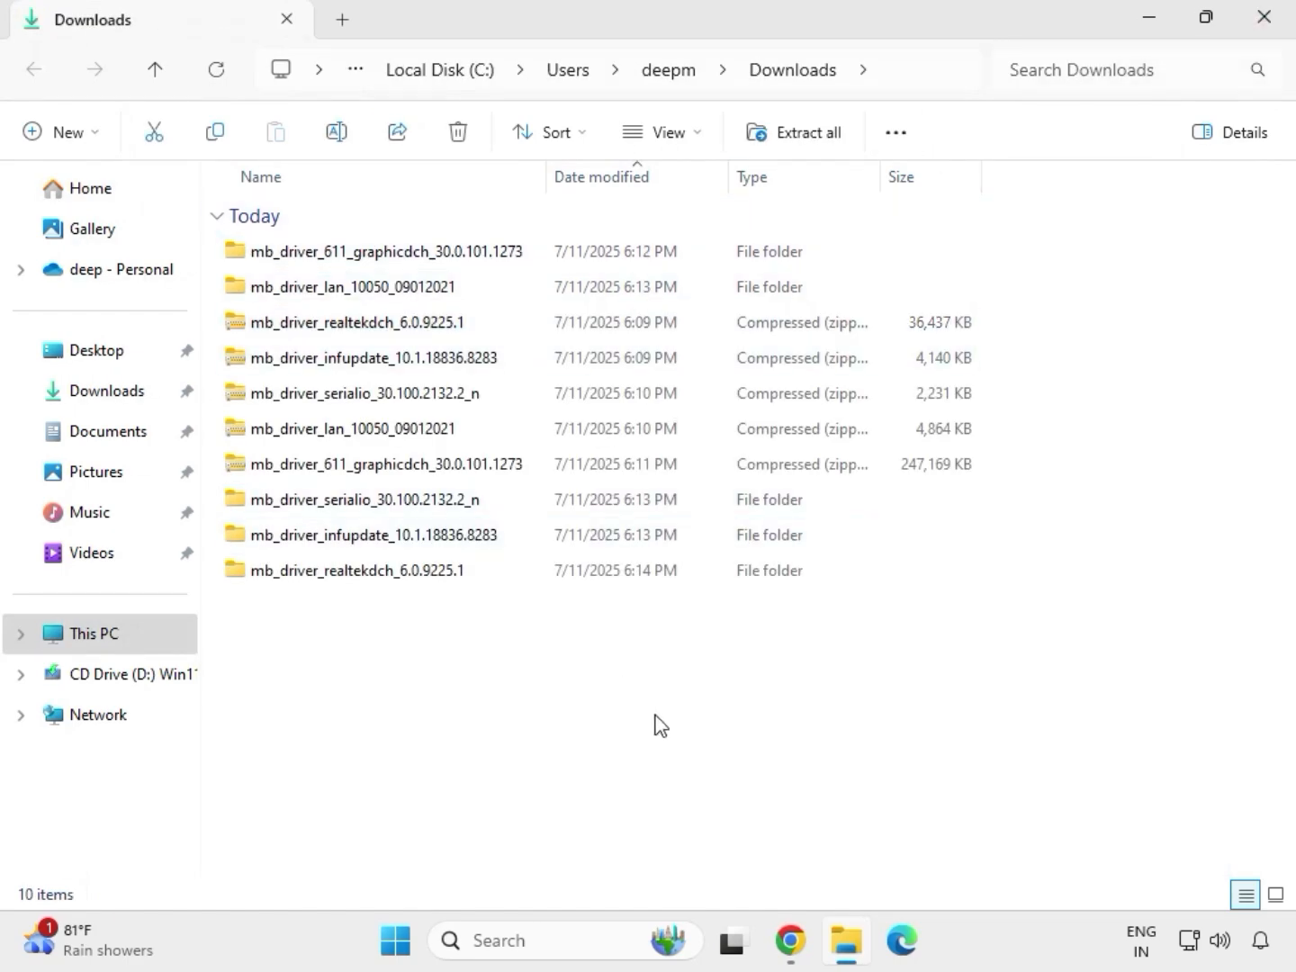
{"action": "right_click", "coordinate": [576, 665]}
{"action": "left_click", "coordinate": [544, 675]}
{"action": "right_click", "coordinate": [544, 675]}
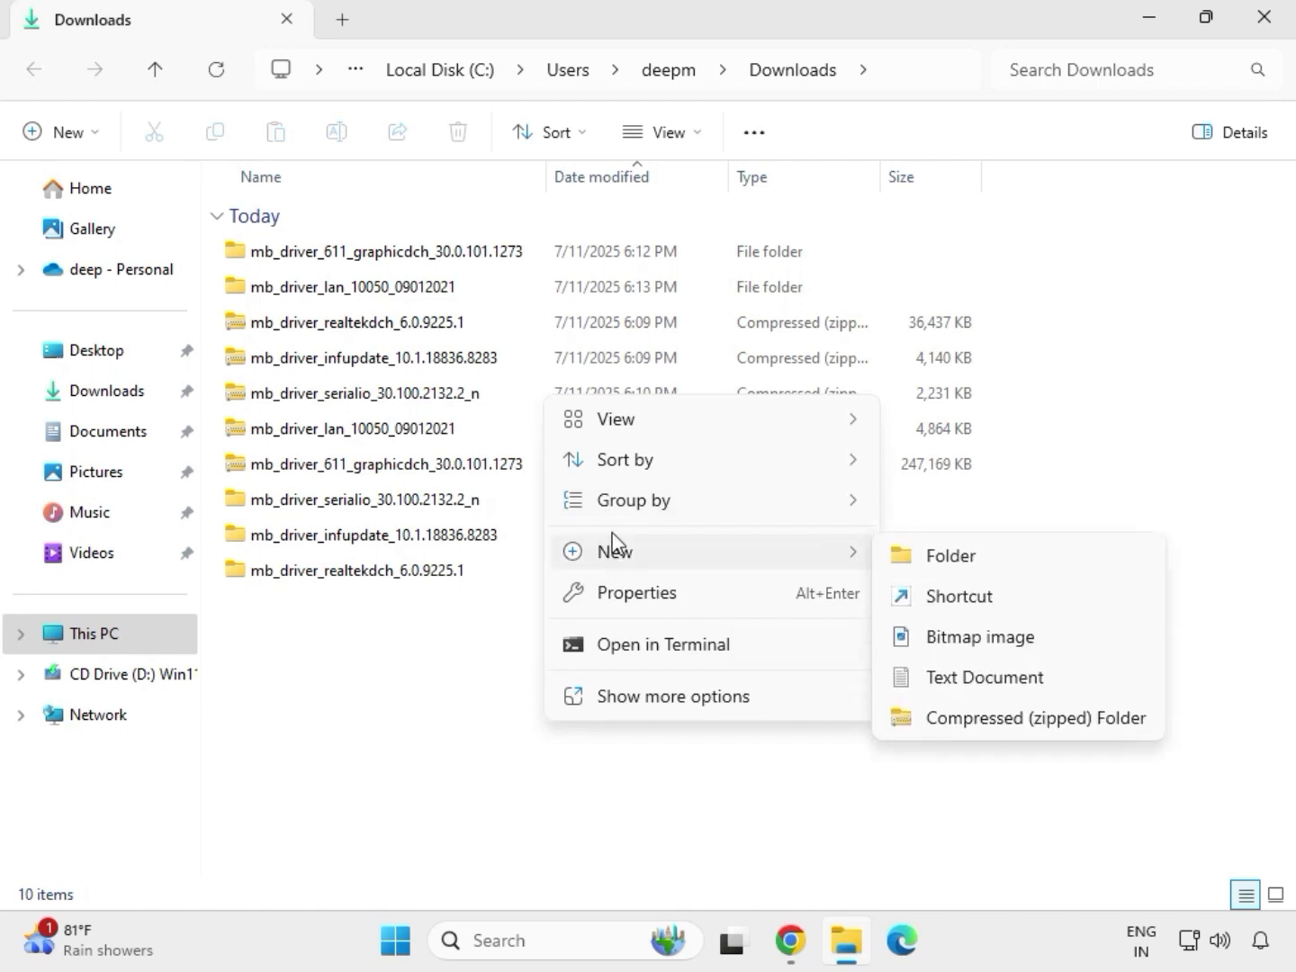
{"action": "left_click", "coordinate": [517, 642]}
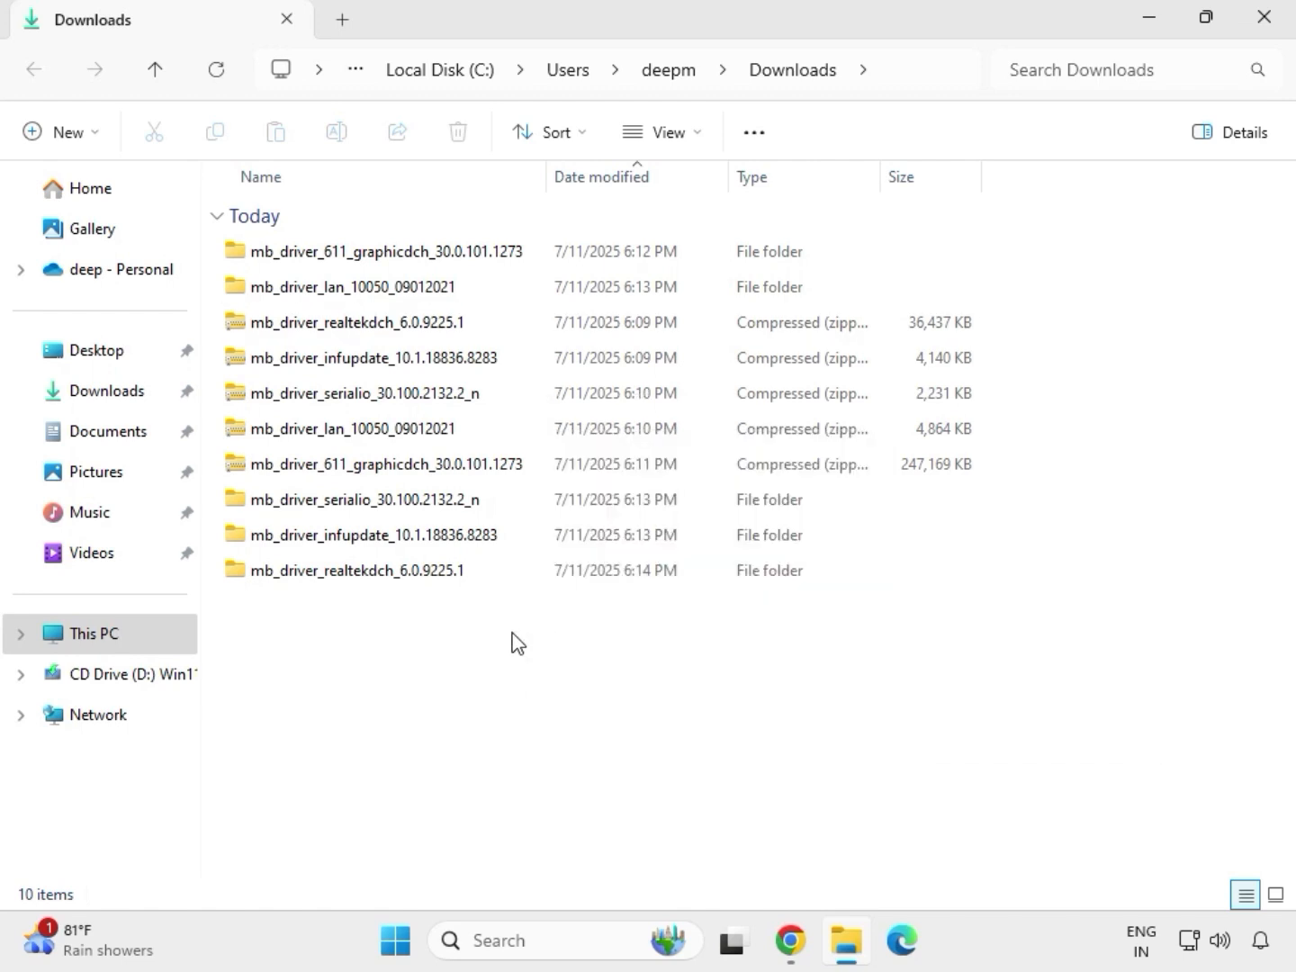
{"action": "right_click", "coordinate": [515, 642]}
{"action": "left_click", "coordinate": [587, 665]}
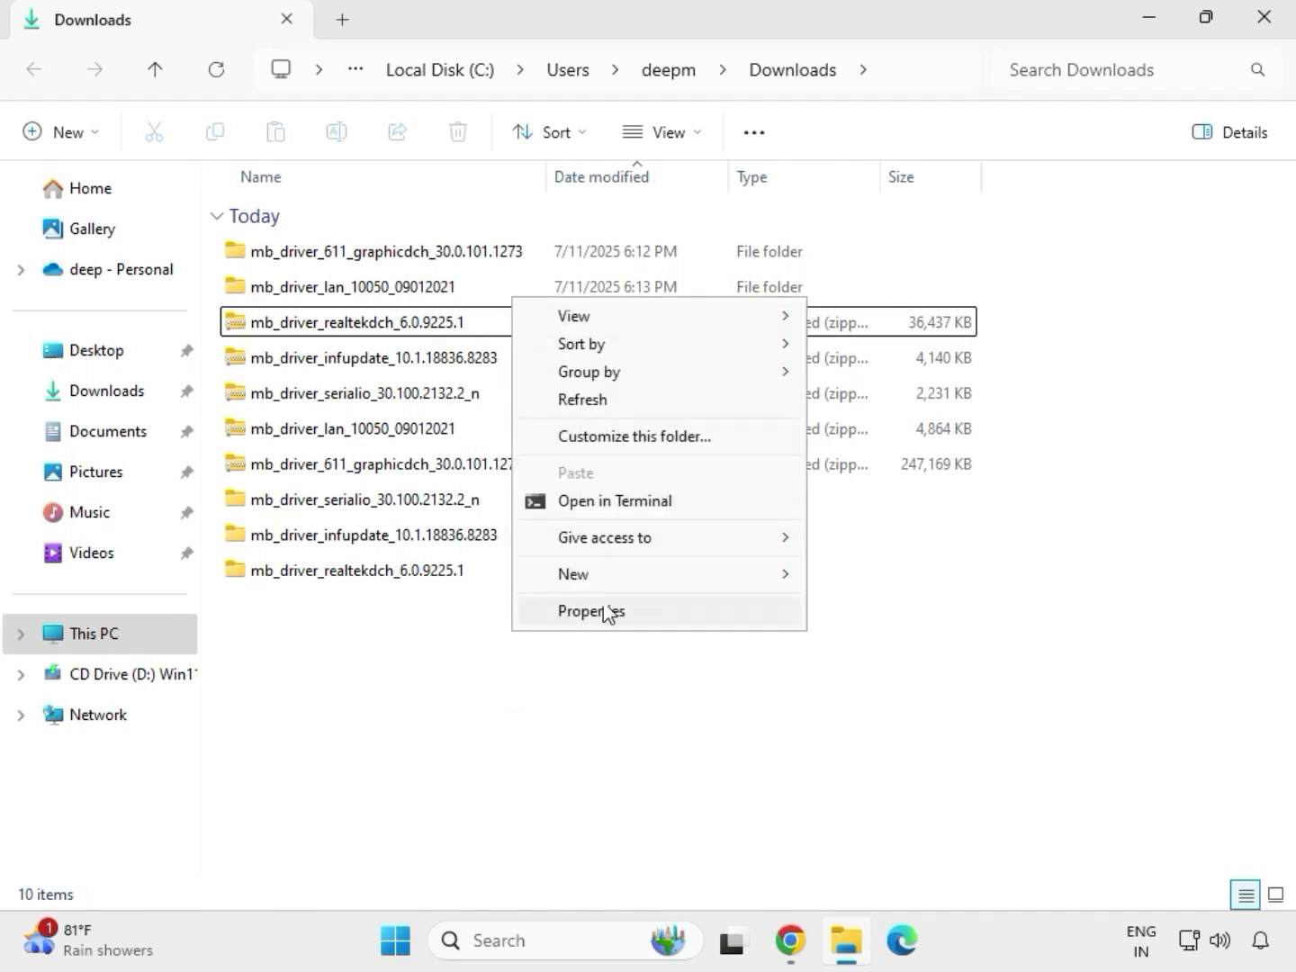
{"action": "left_click", "coordinate": [596, 401]}
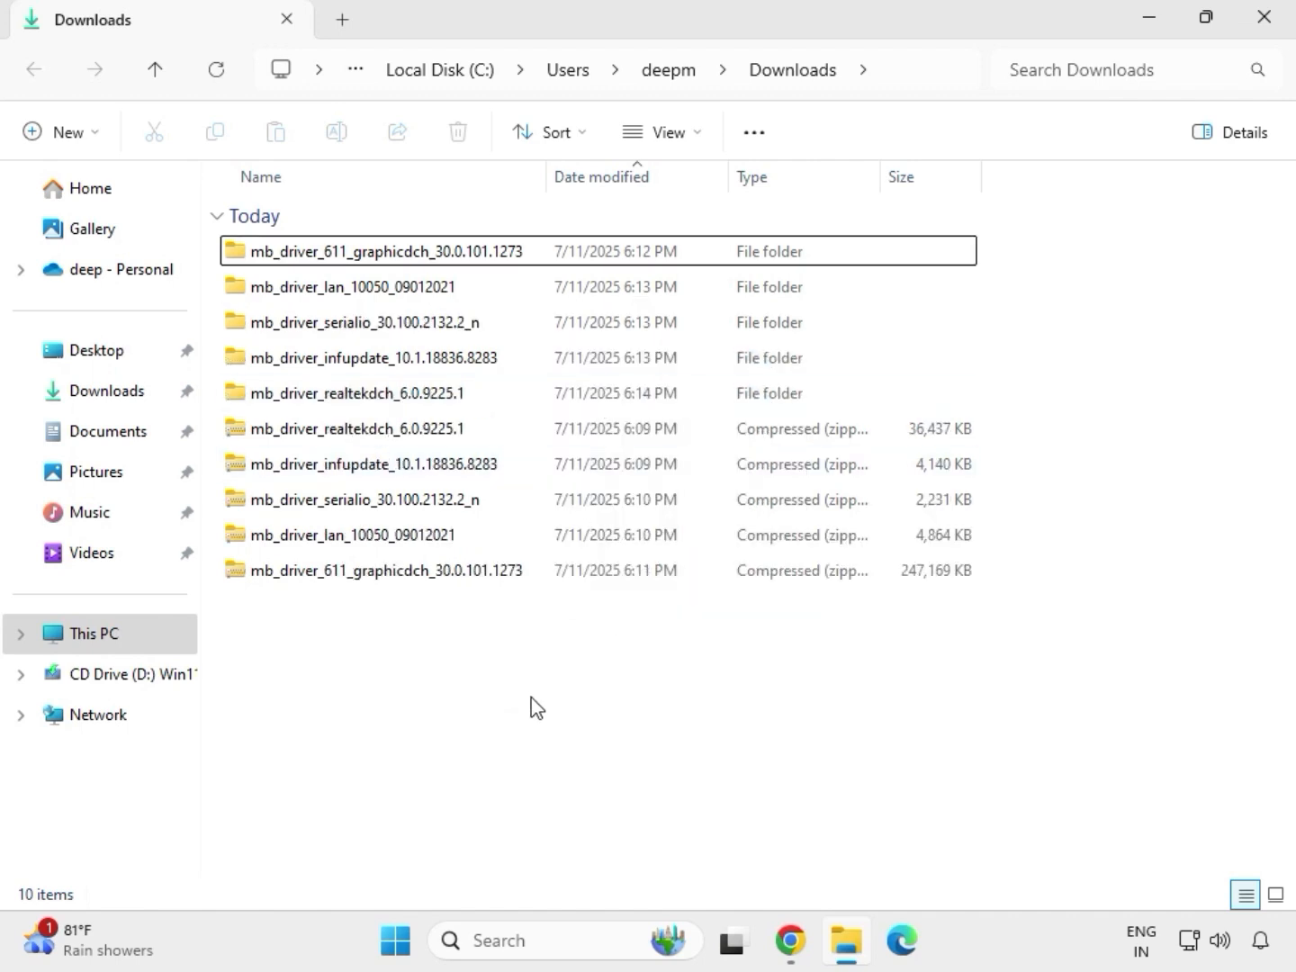
- Run the installer in the mb_driver_611_graphicdch_30.0.101.1273 folder as administrator, allow it to make changes, and close the folder window
{"action": "left_click_drag", "start_coordinate": [995, 406], "coordinate": [379, 261]}
{"action": "left_click", "coordinate": [434, 261]}
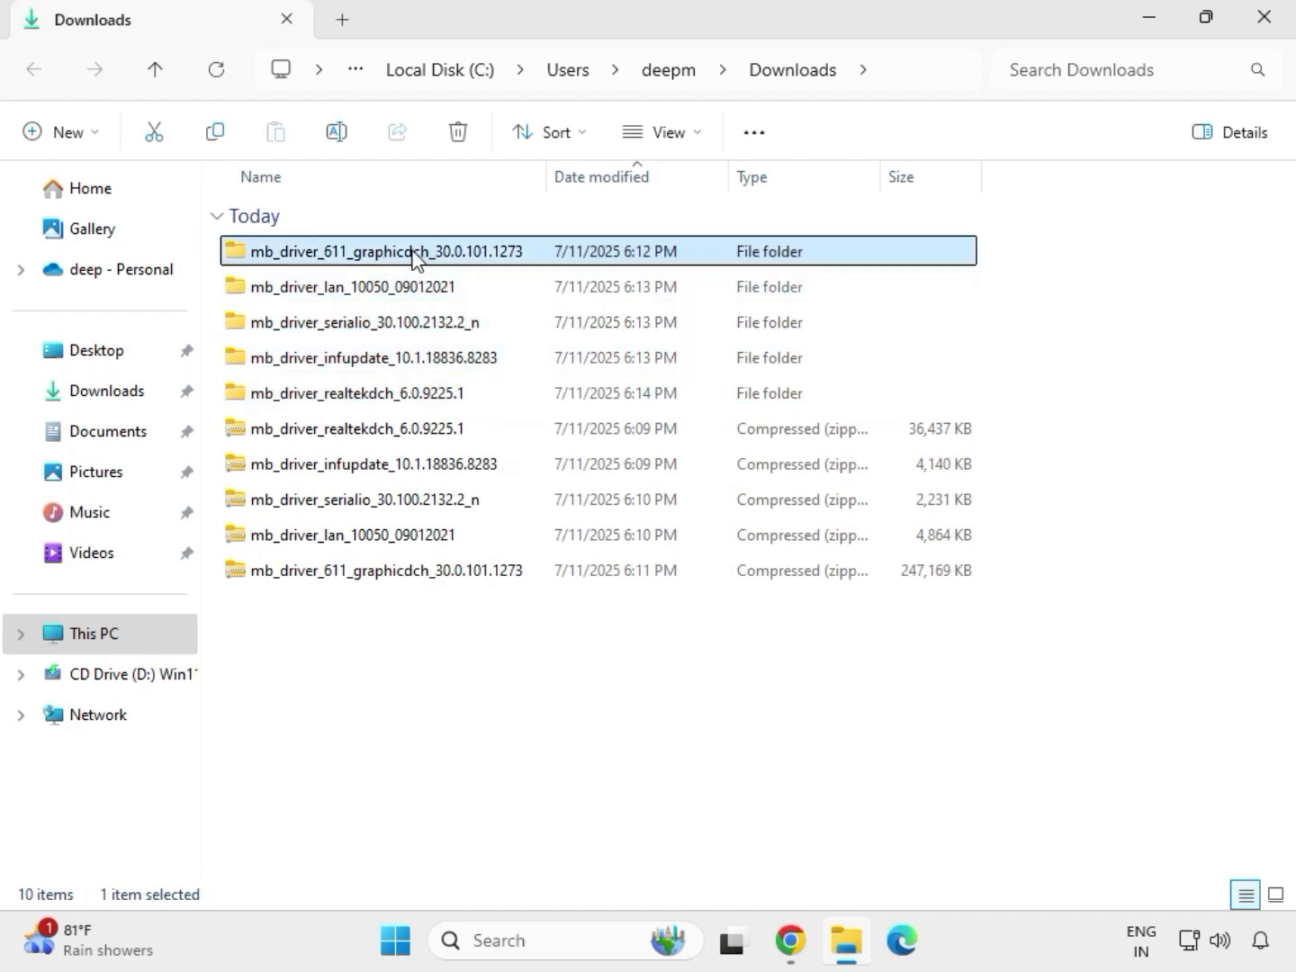
{"action": "double_click", "coordinate": [419, 258]}
{"action": "left_click", "coordinate": [361, 255]}
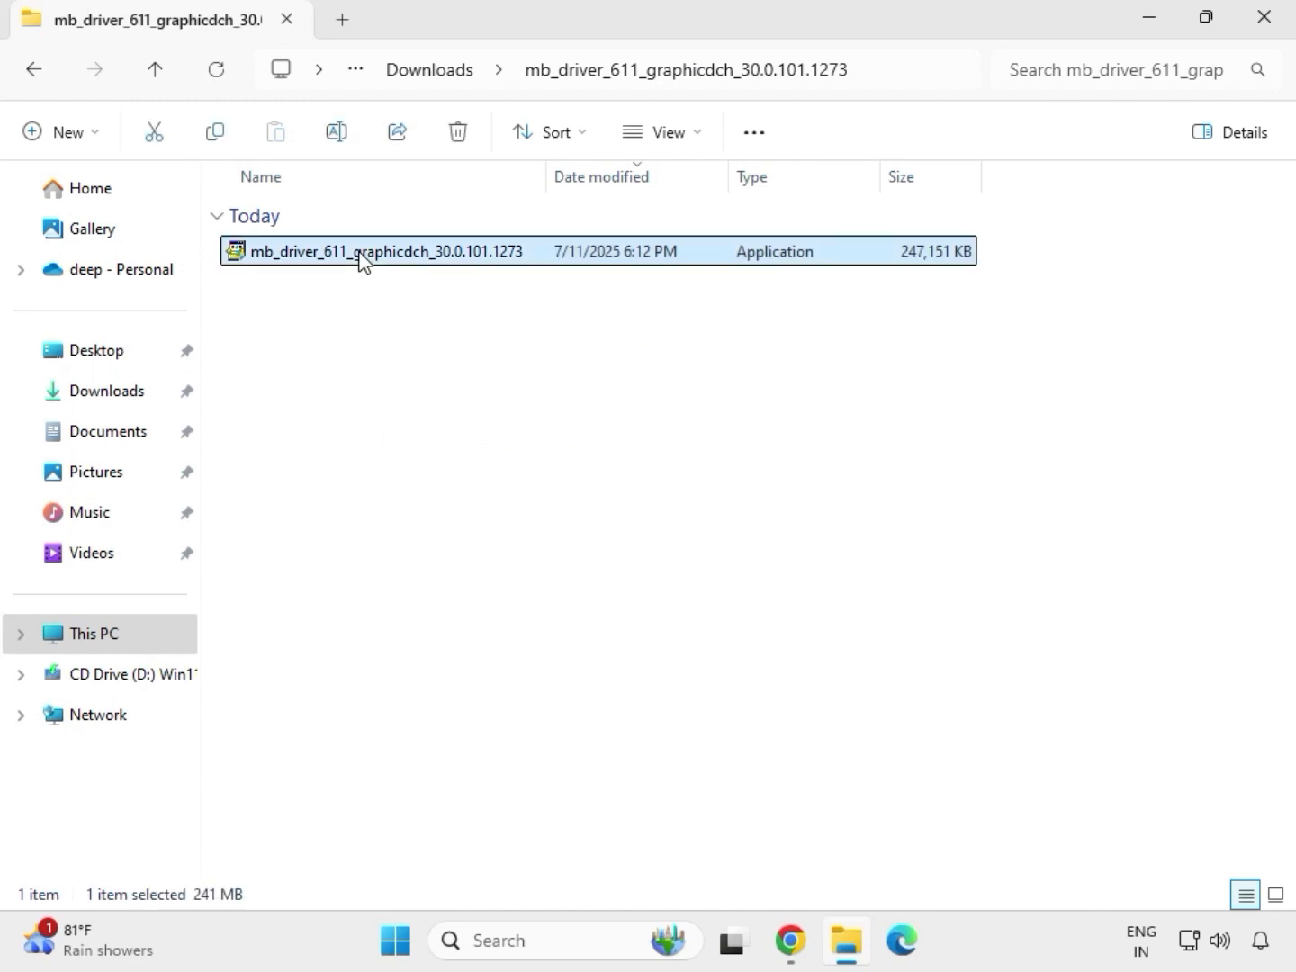
{"action": "right_click", "coordinate": [394, 305]}
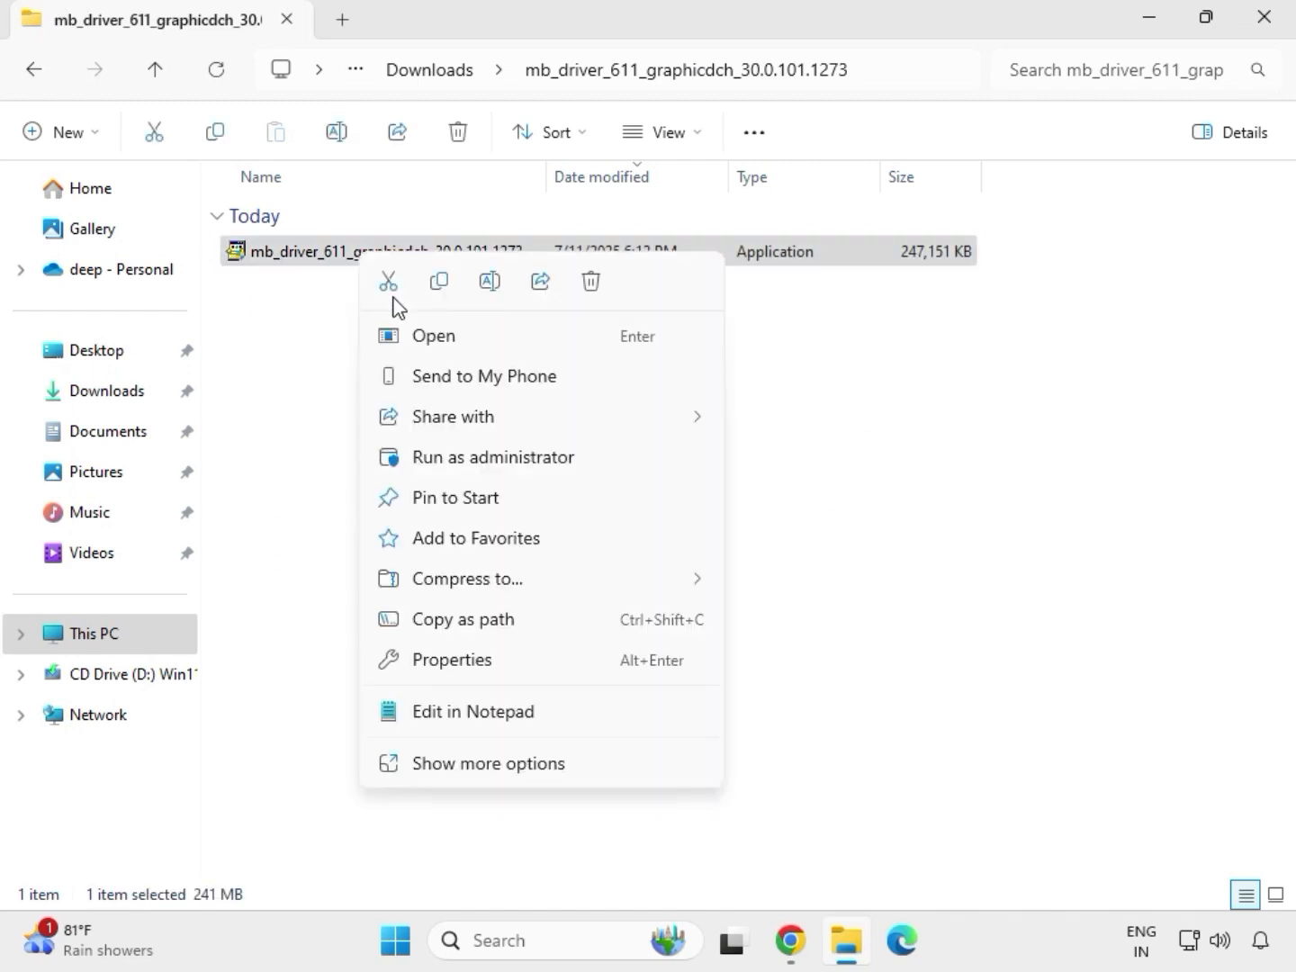
{"action": "left_click", "coordinate": [473, 458]}
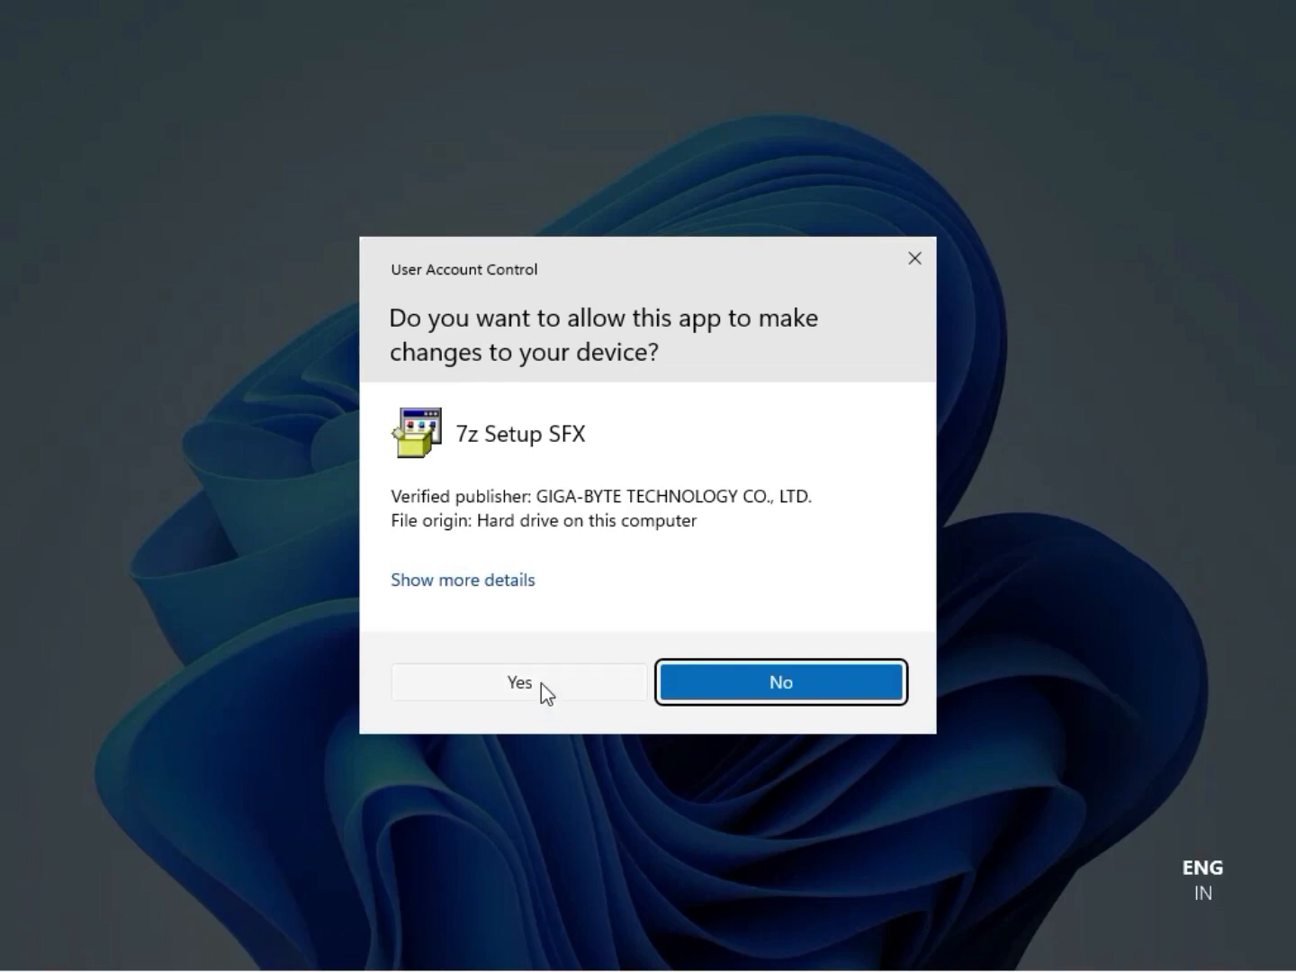
{"action": "left_click", "coordinate": [542, 684]}
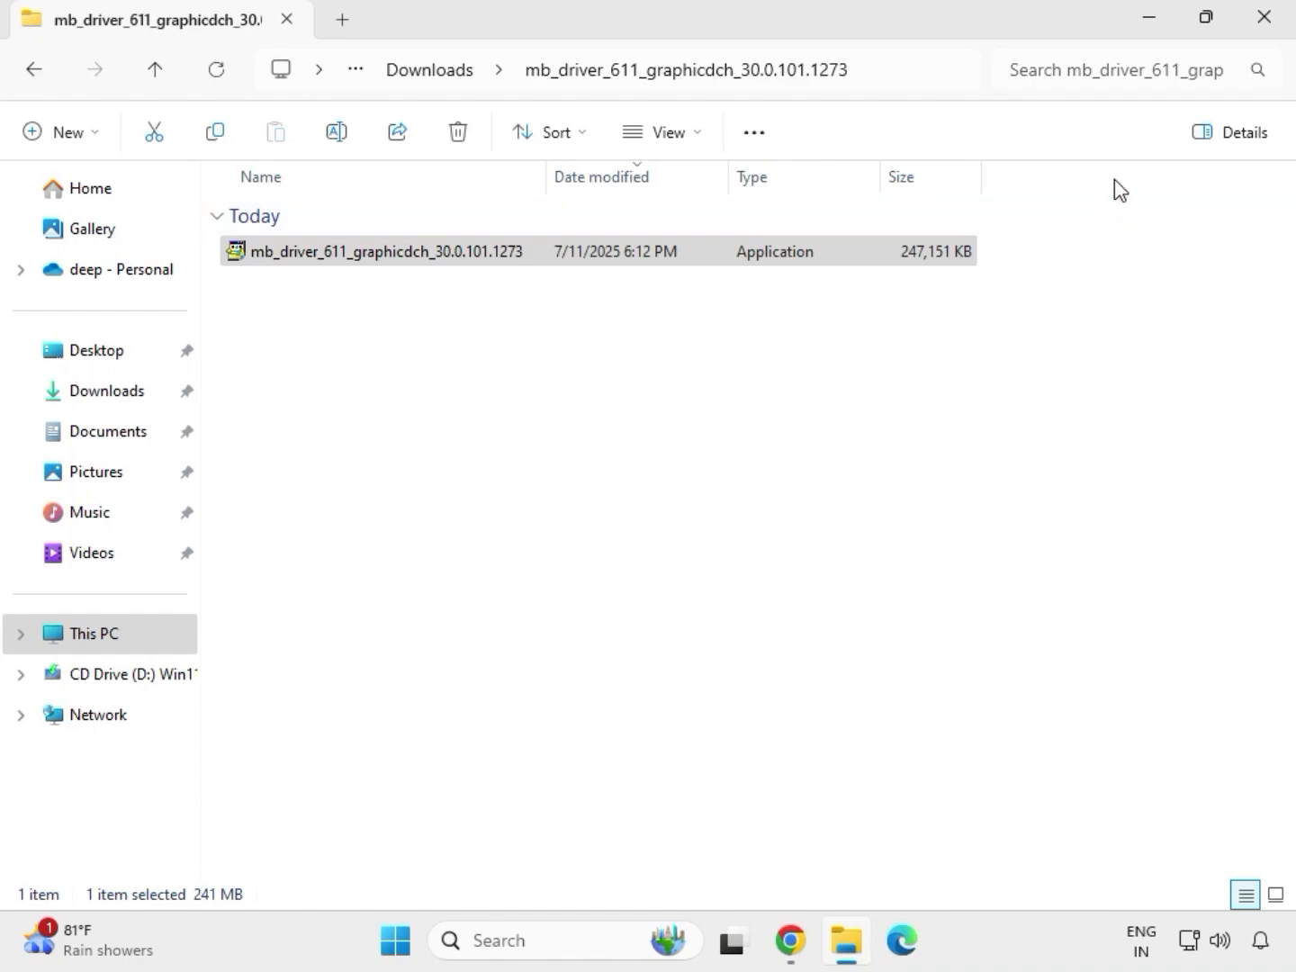
{"action": "left_click", "coordinate": [1278, 32]}
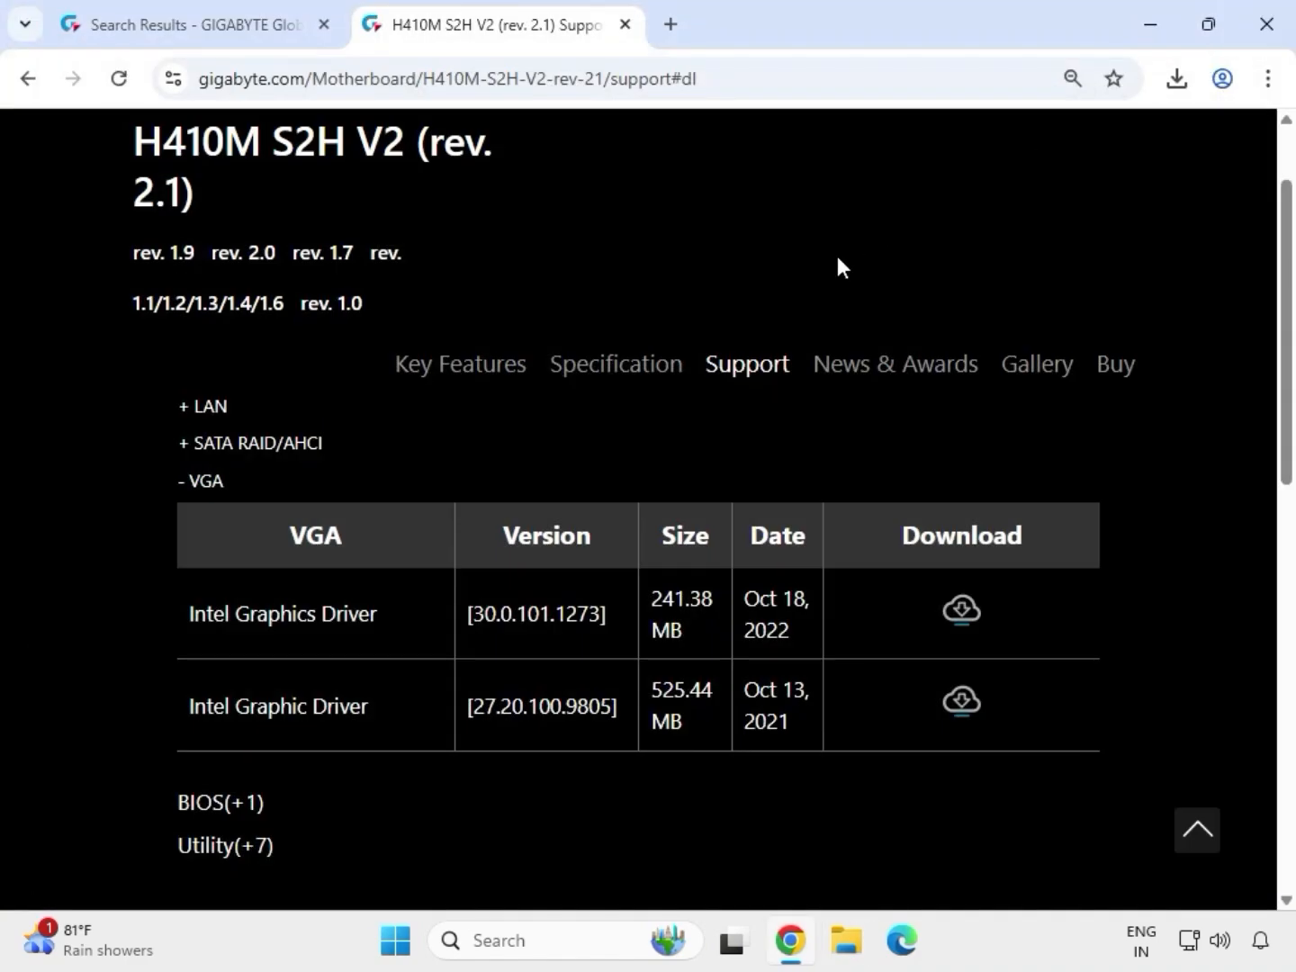
- Reopen Downloads and launch the Install_Win10_10050_09012021 installer from inside the extracted mb_driver_lan_10050_09012021 folder
{"action": "left_click", "coordinate": [849, 954]}
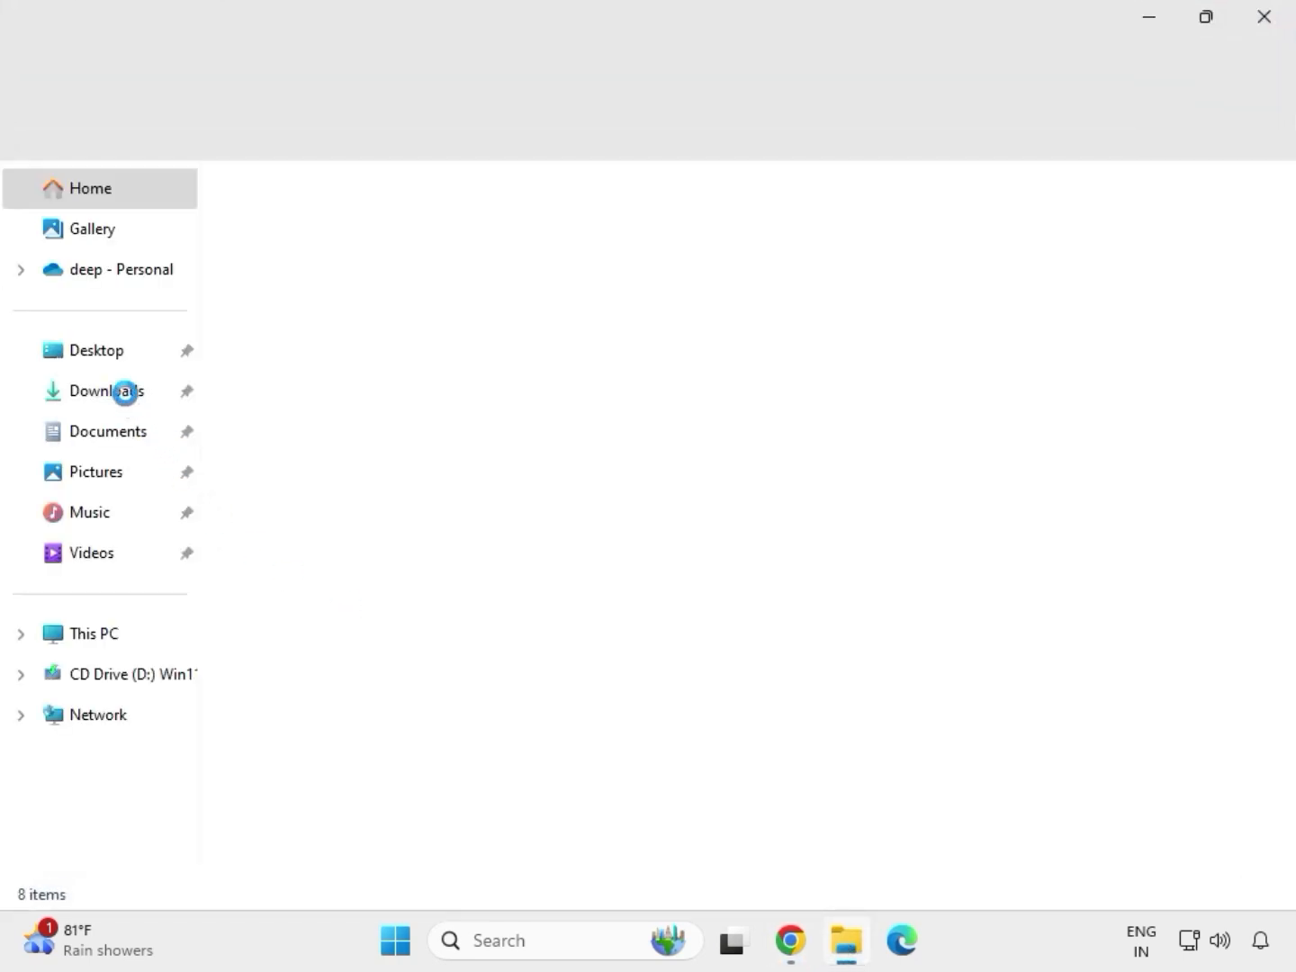
{"action": "left_click", "coordinate": [131, 396]}
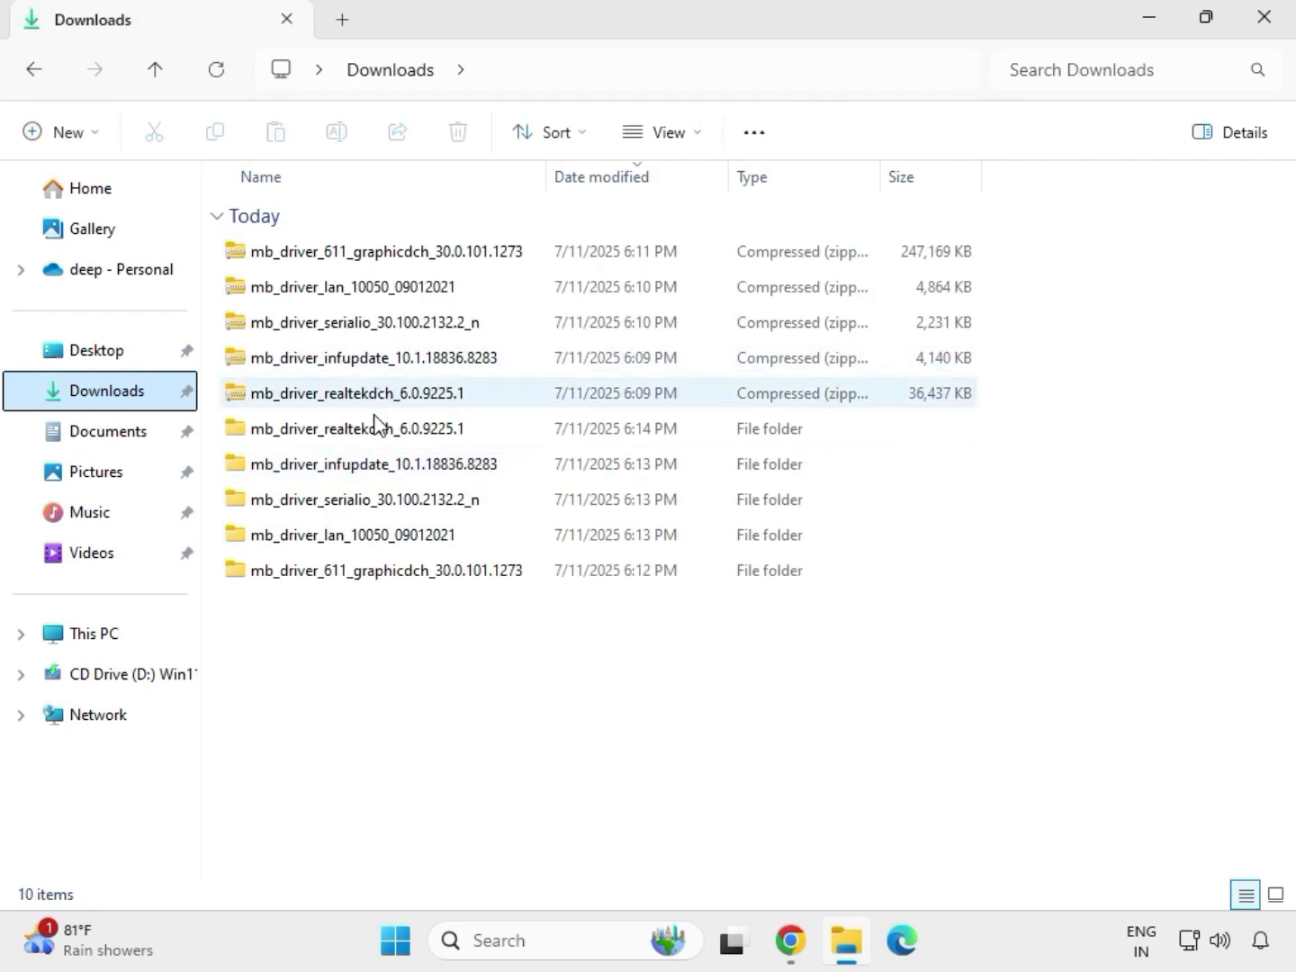
{"action": "left_click", "coordinate": [368, 437]}
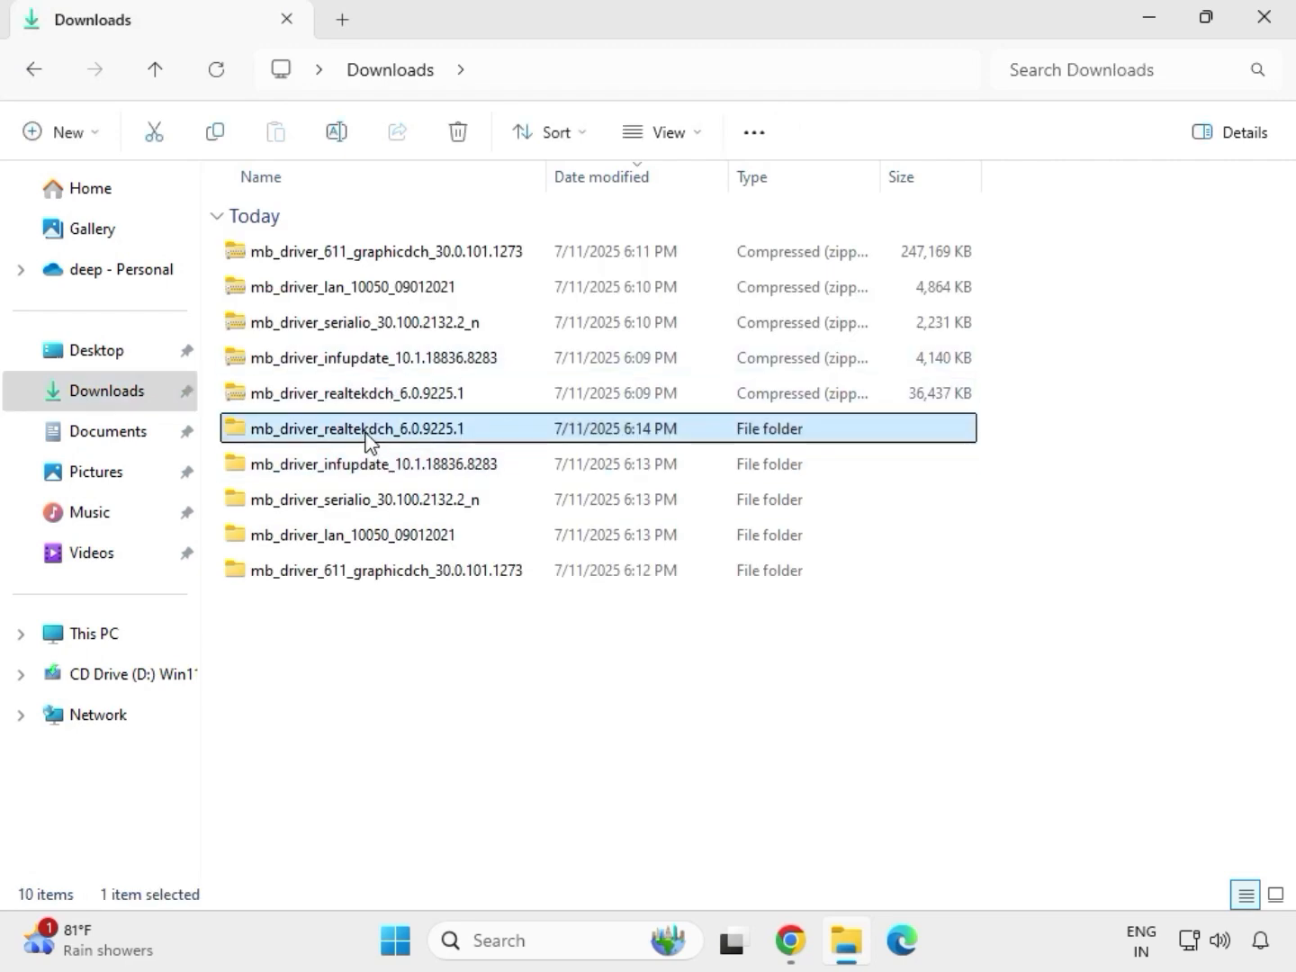
{"action": "left_click", "coordinate": [420, 572]}
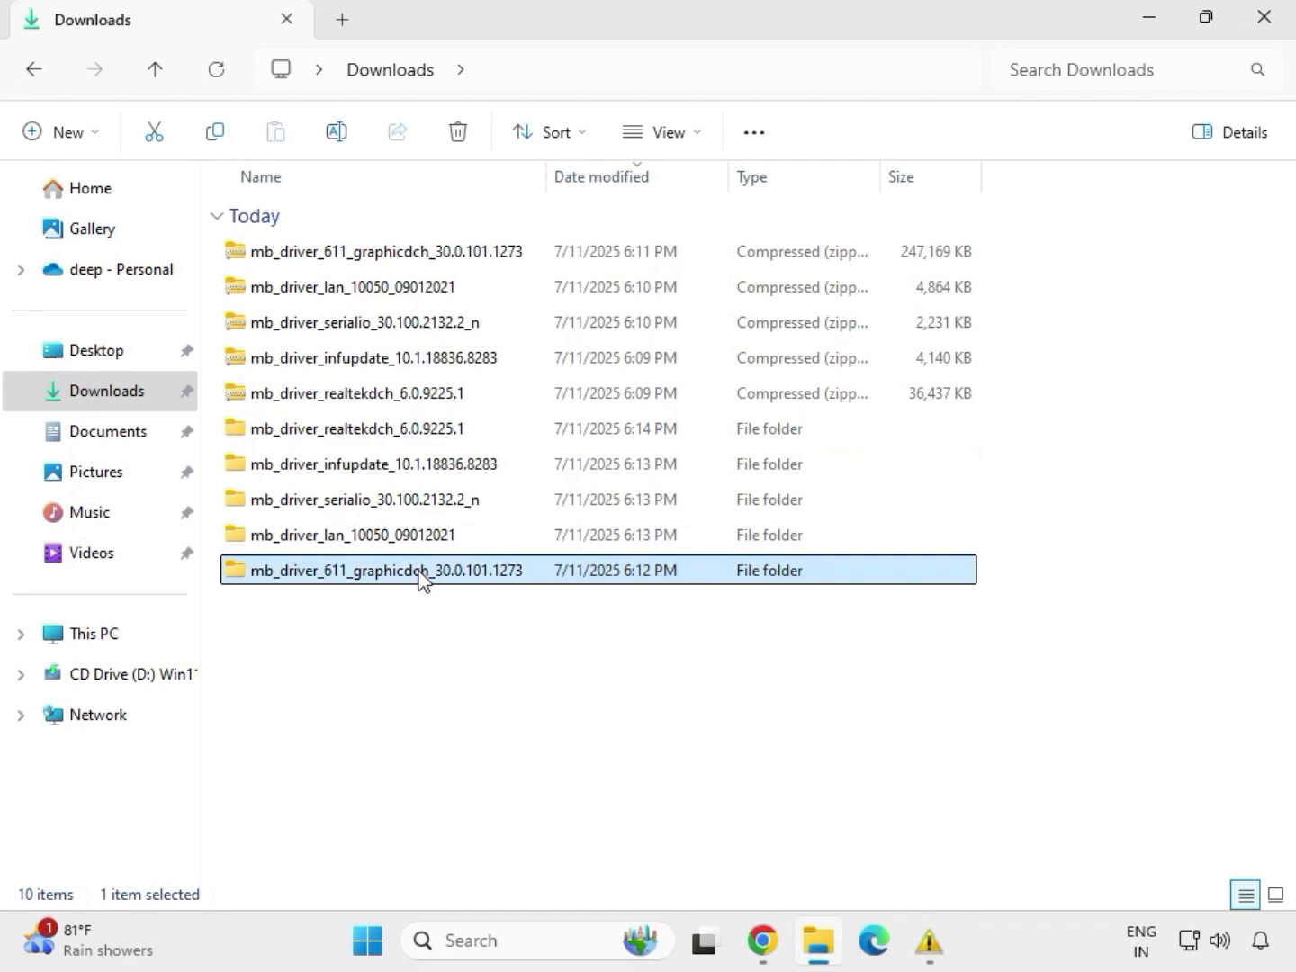
{"action": "left_click", "coordinate": [407, 539]}
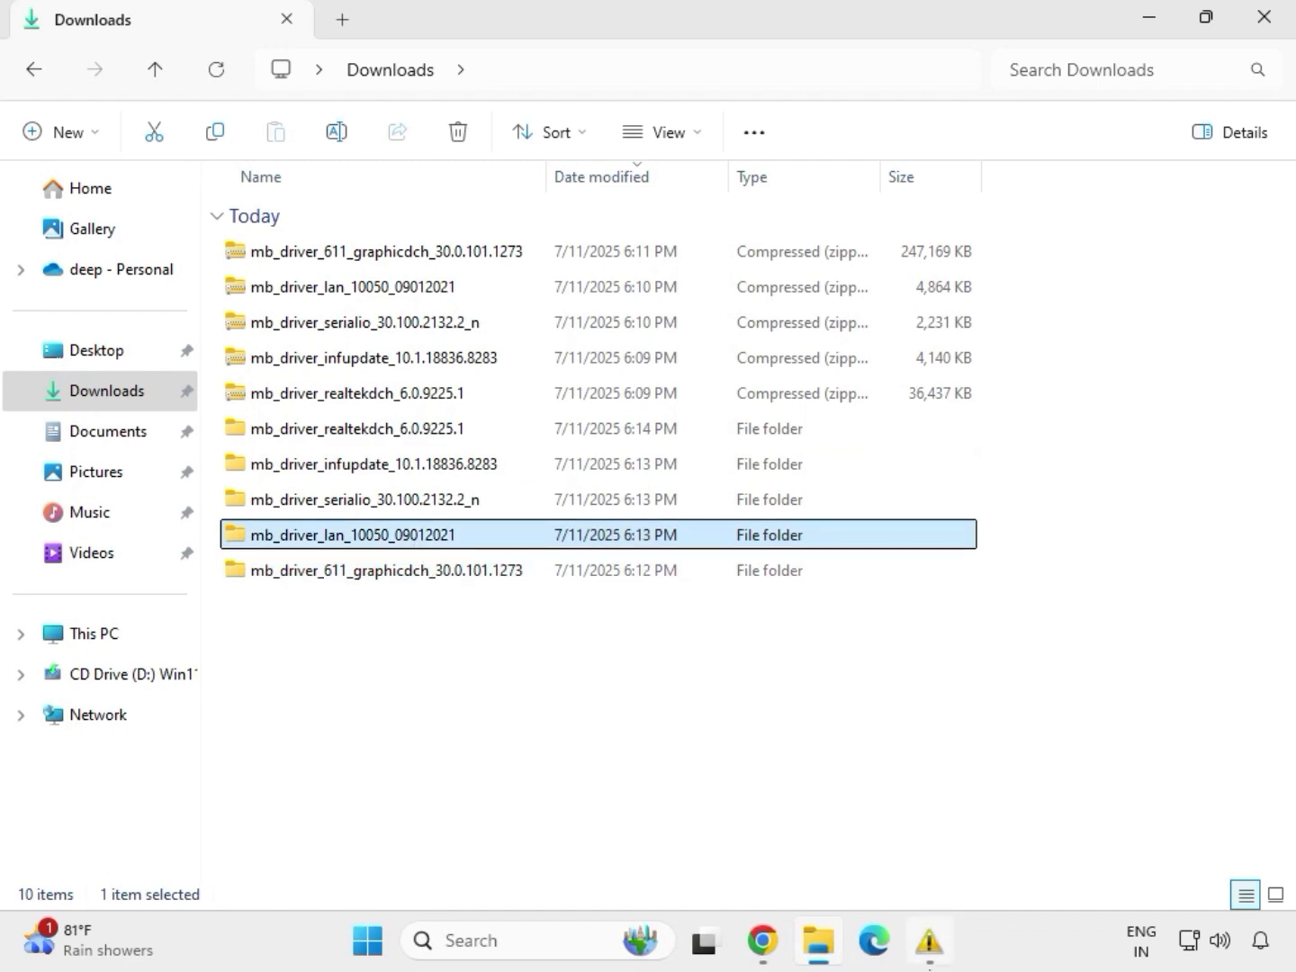
{"action": "double_click", "coordinate": [402, 537]}
{"action": "left_click", "coordinate": [321, 255]}
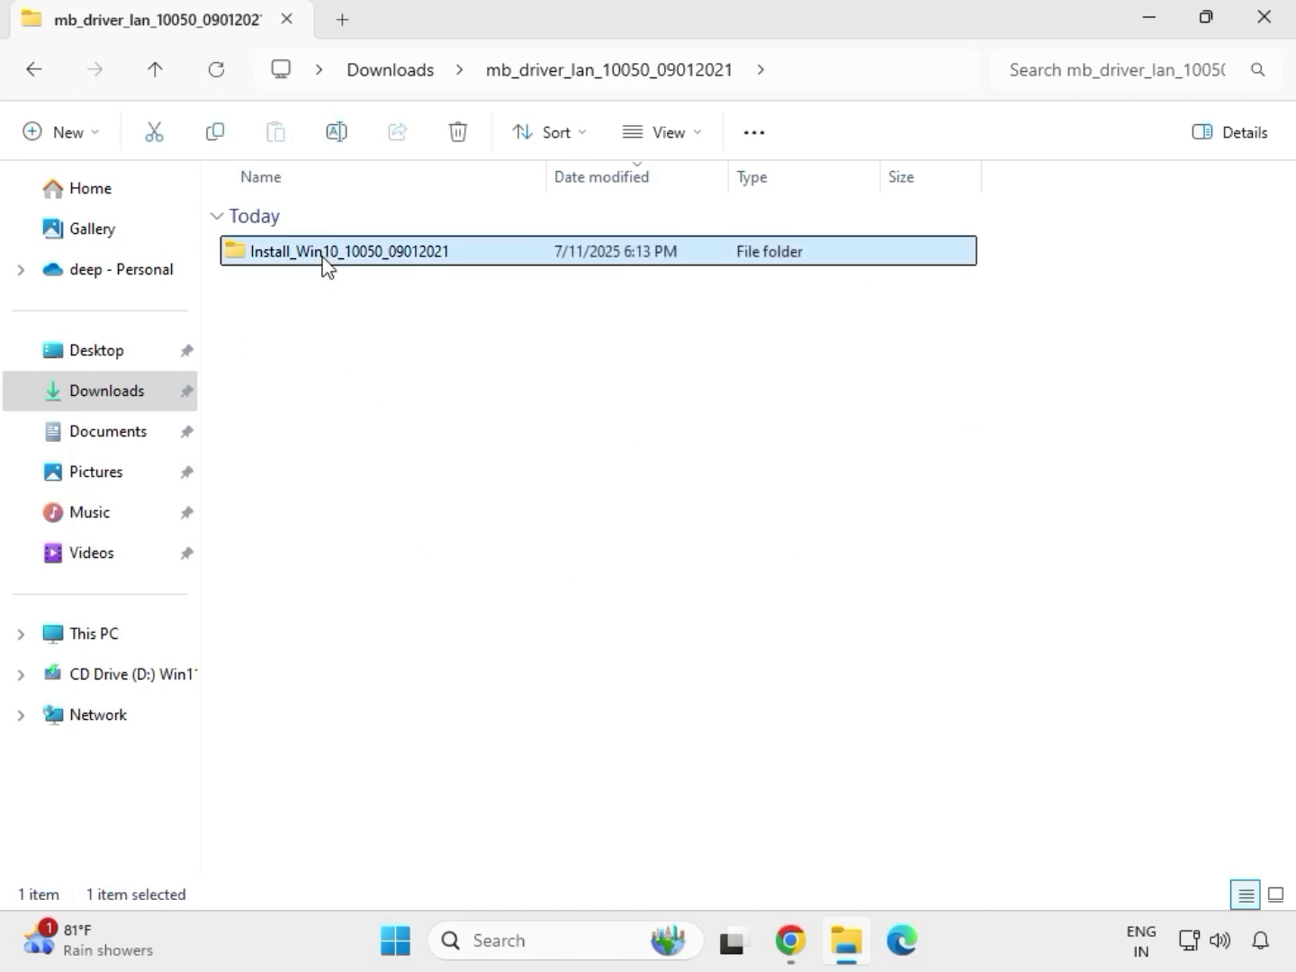
{"action": "double_click", "coordinate": [322, 254]}
{"action": "double_click", "coordinate": [323, 255]}
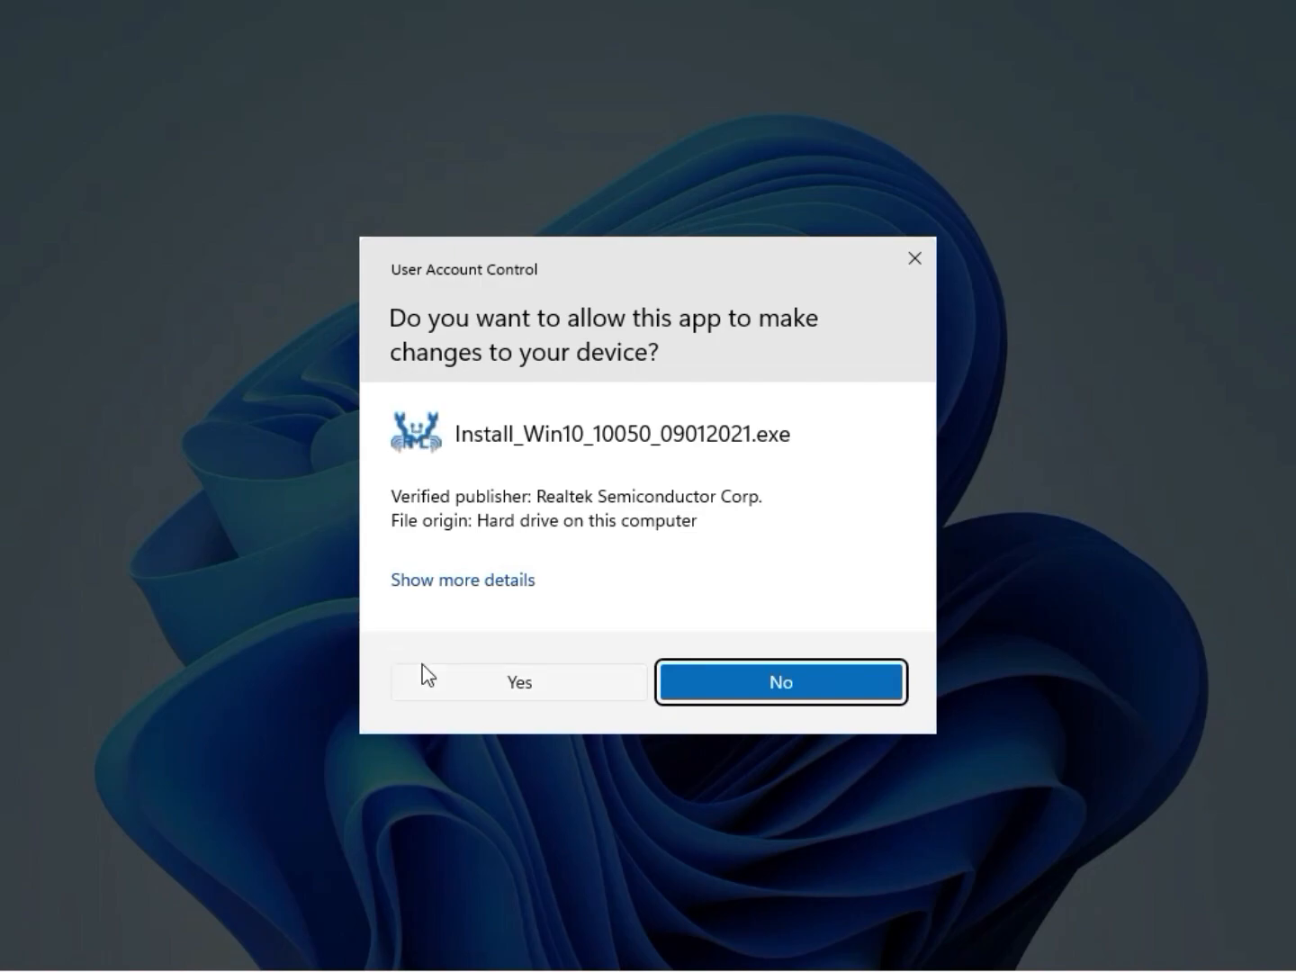
- Allow the LAN installer to make changes, run the Realtek Ethernet Controller Driver wizard with the Repair option, and finish it
{"action": "left_click", "coordinate": [505, 682]}
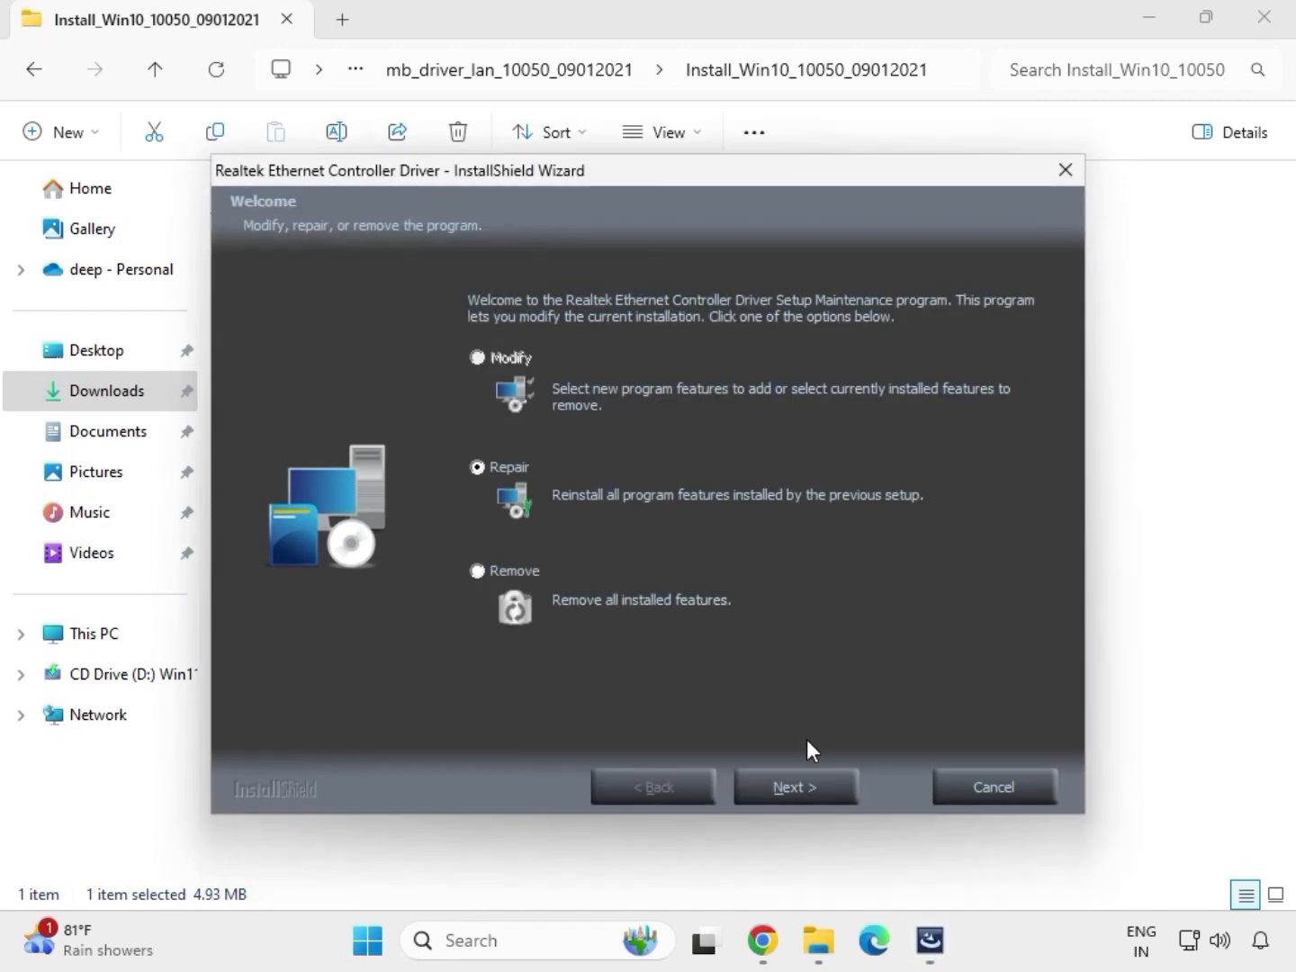
{"action": "left_click", "coordinate": [828, 789]}
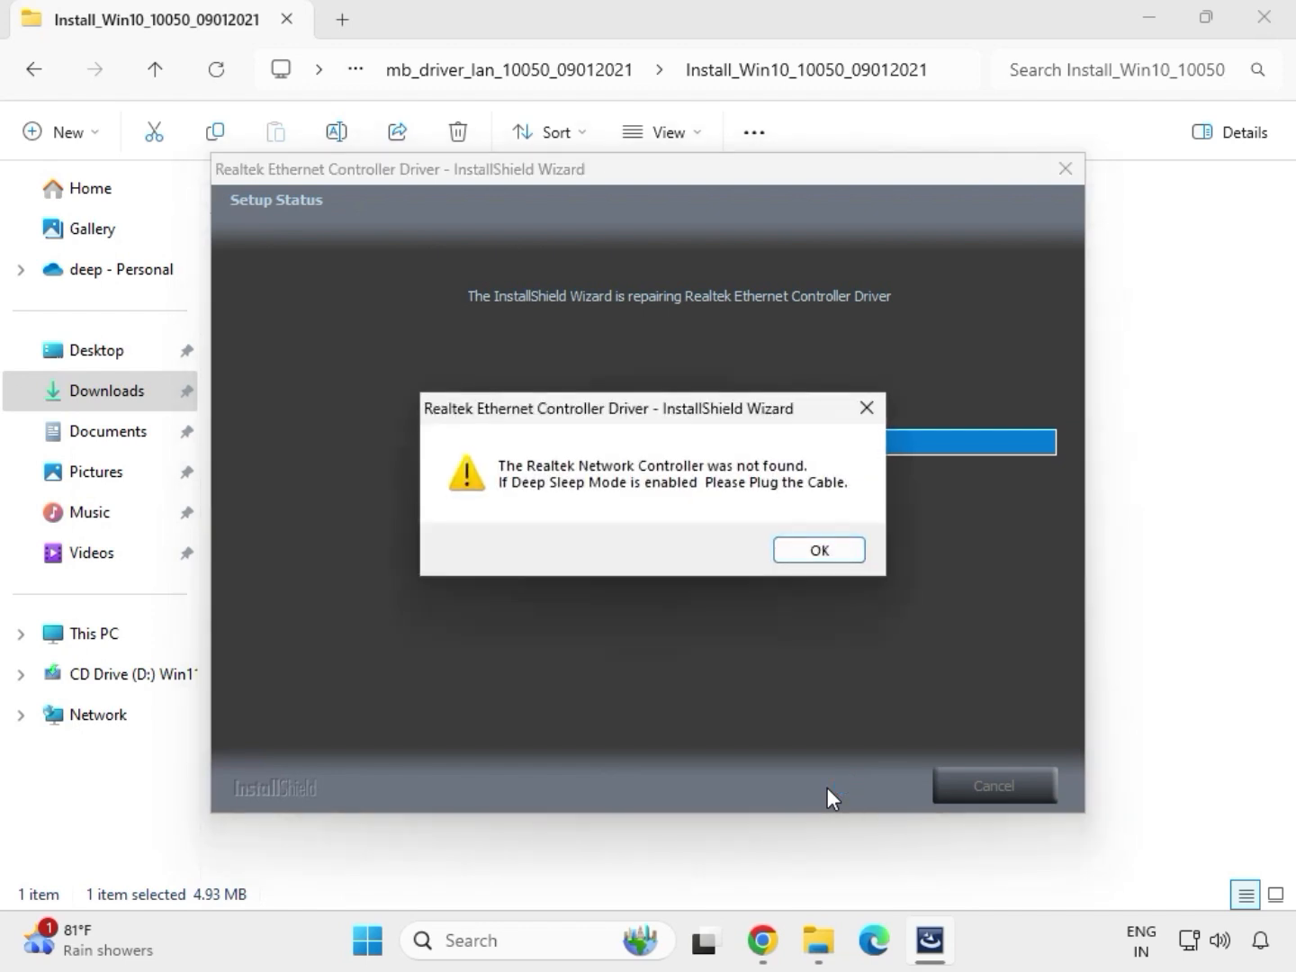
{"action": "left_click", "coordinate": [787, 547]}
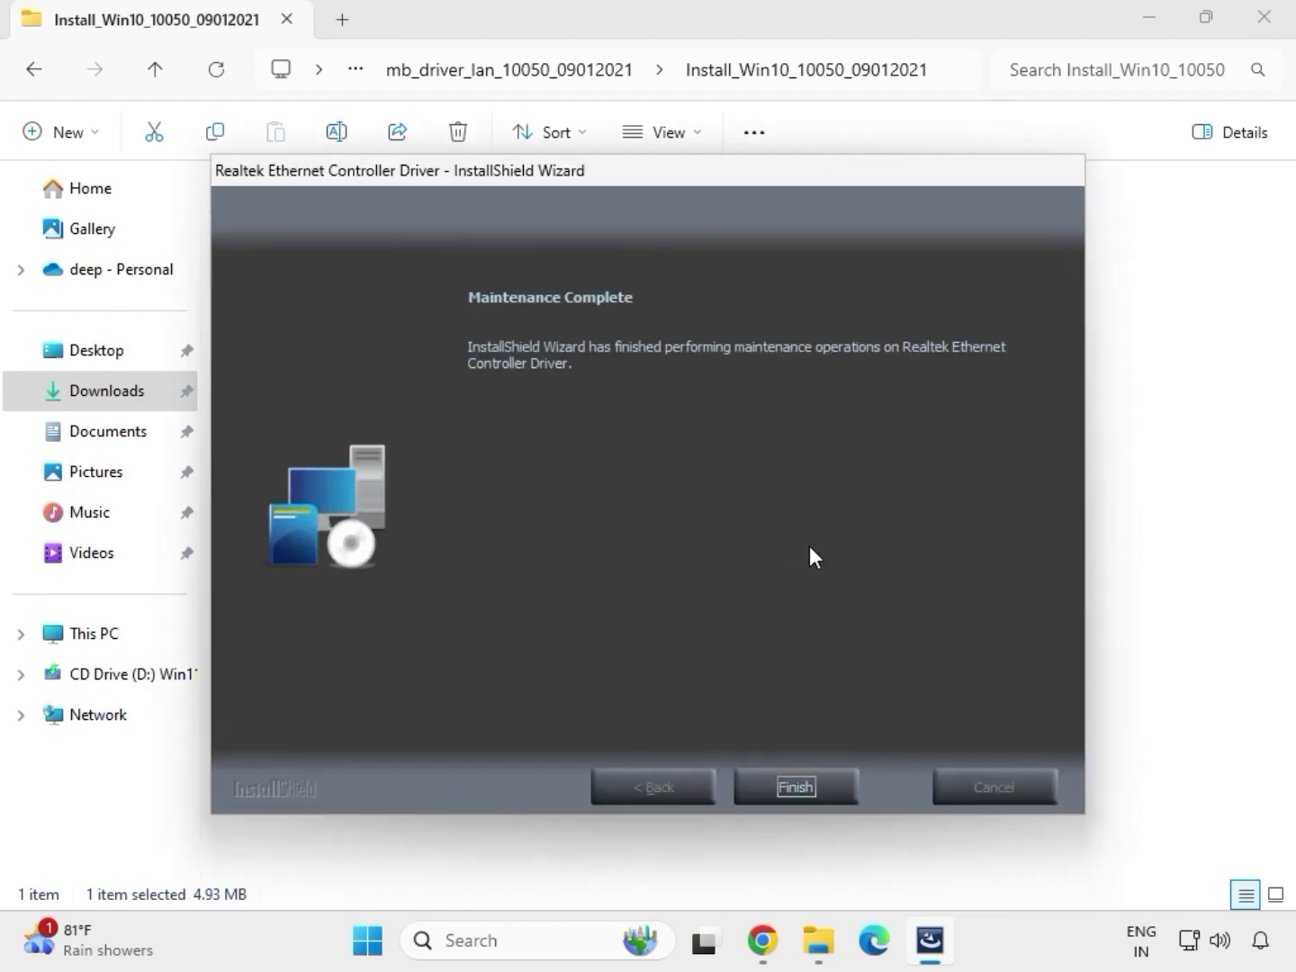
{"action": "left_click", "coordinate": [806, 772]}
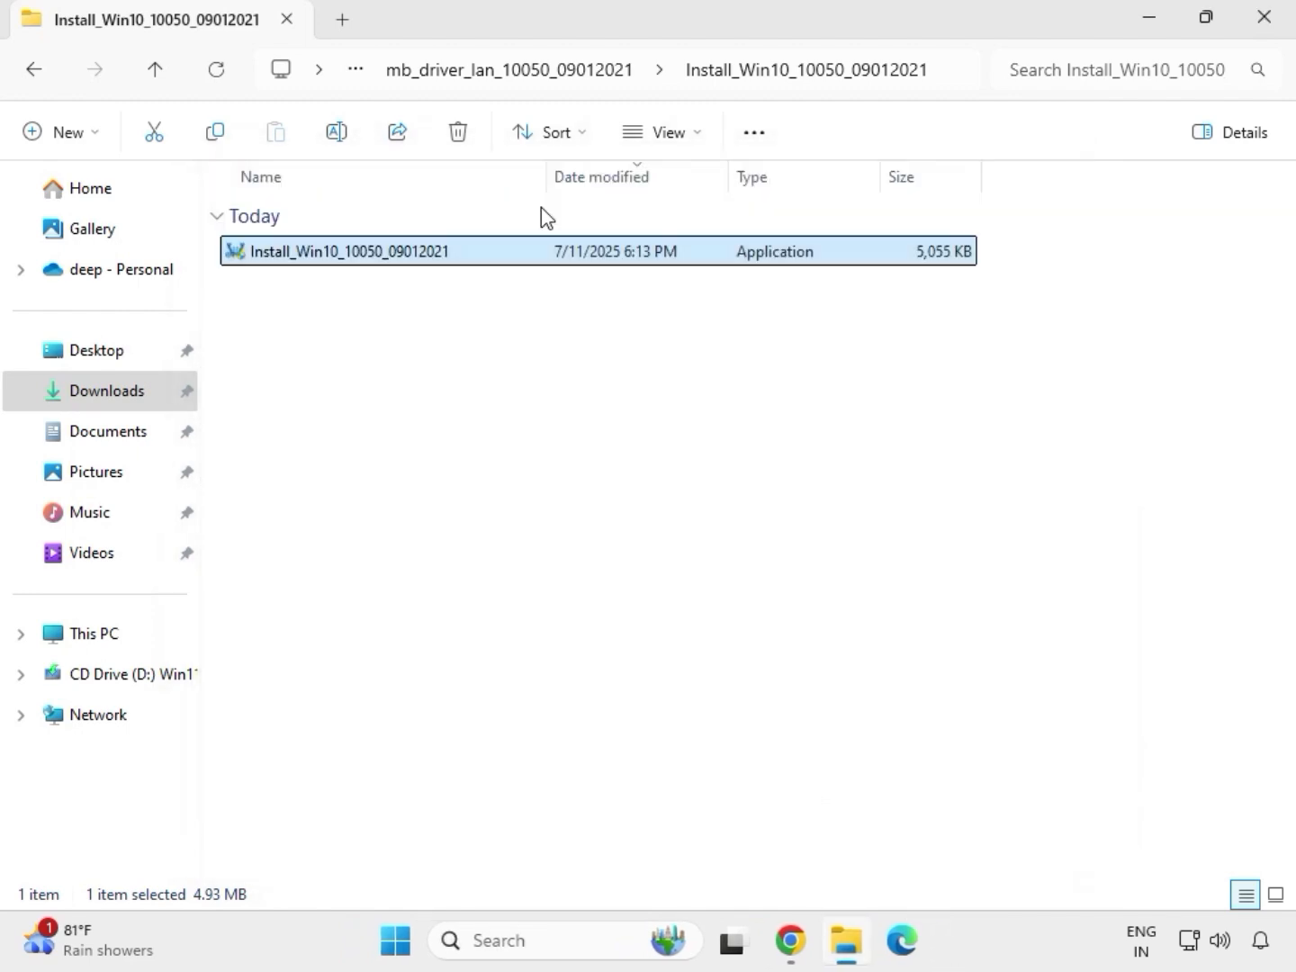
- Try to install Intel Serial IO by running SetupSerialIO as administrator from the extracted mb_driver_serialio_30.100.2132.2_n folder, then close the setup
{"action": "left_click", "coordinate": [41, 78]}
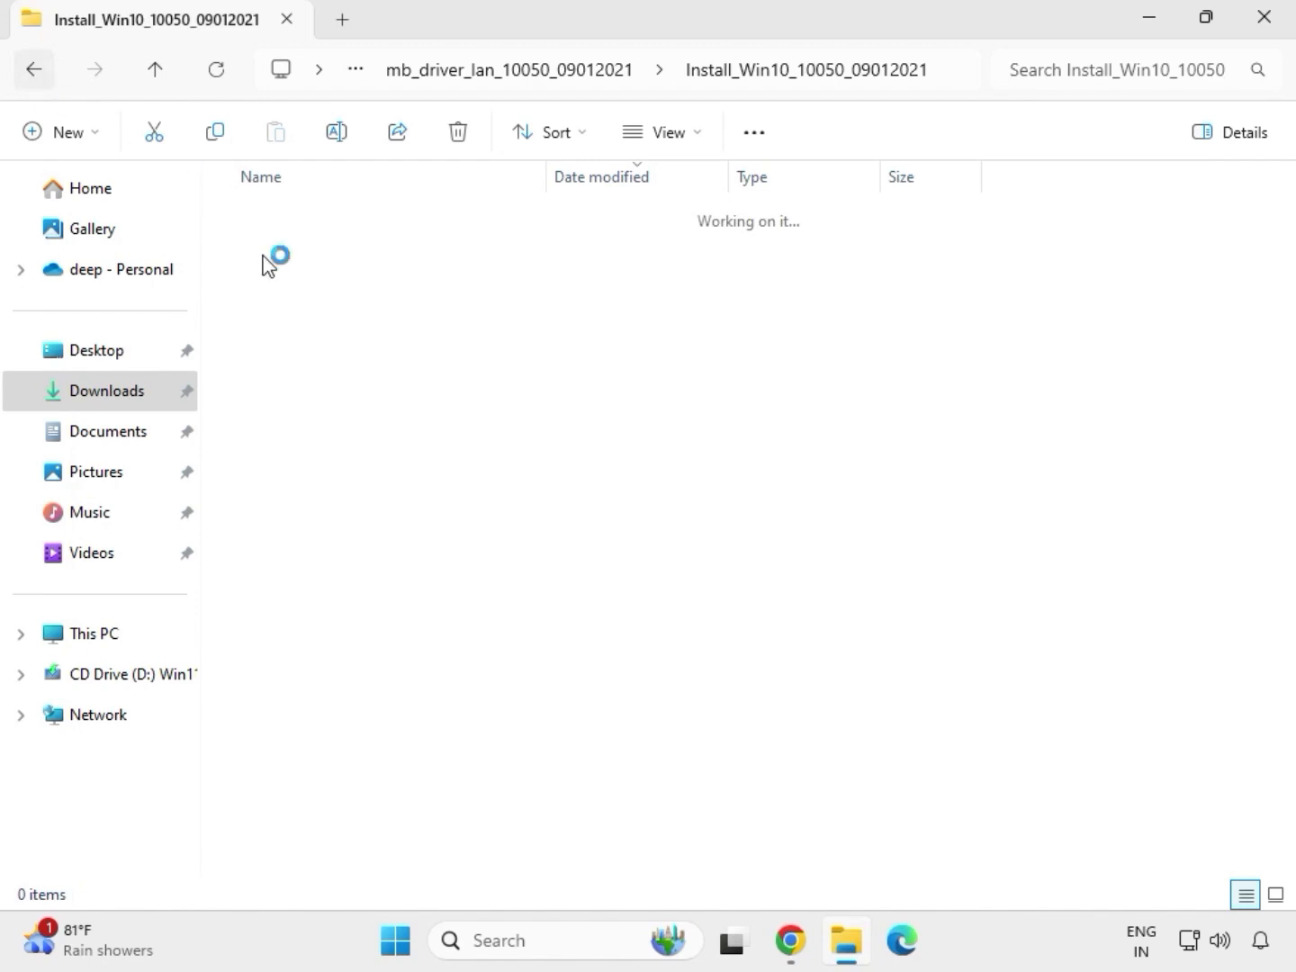
{"action": "left_click", "coordinate": [30, 72]}
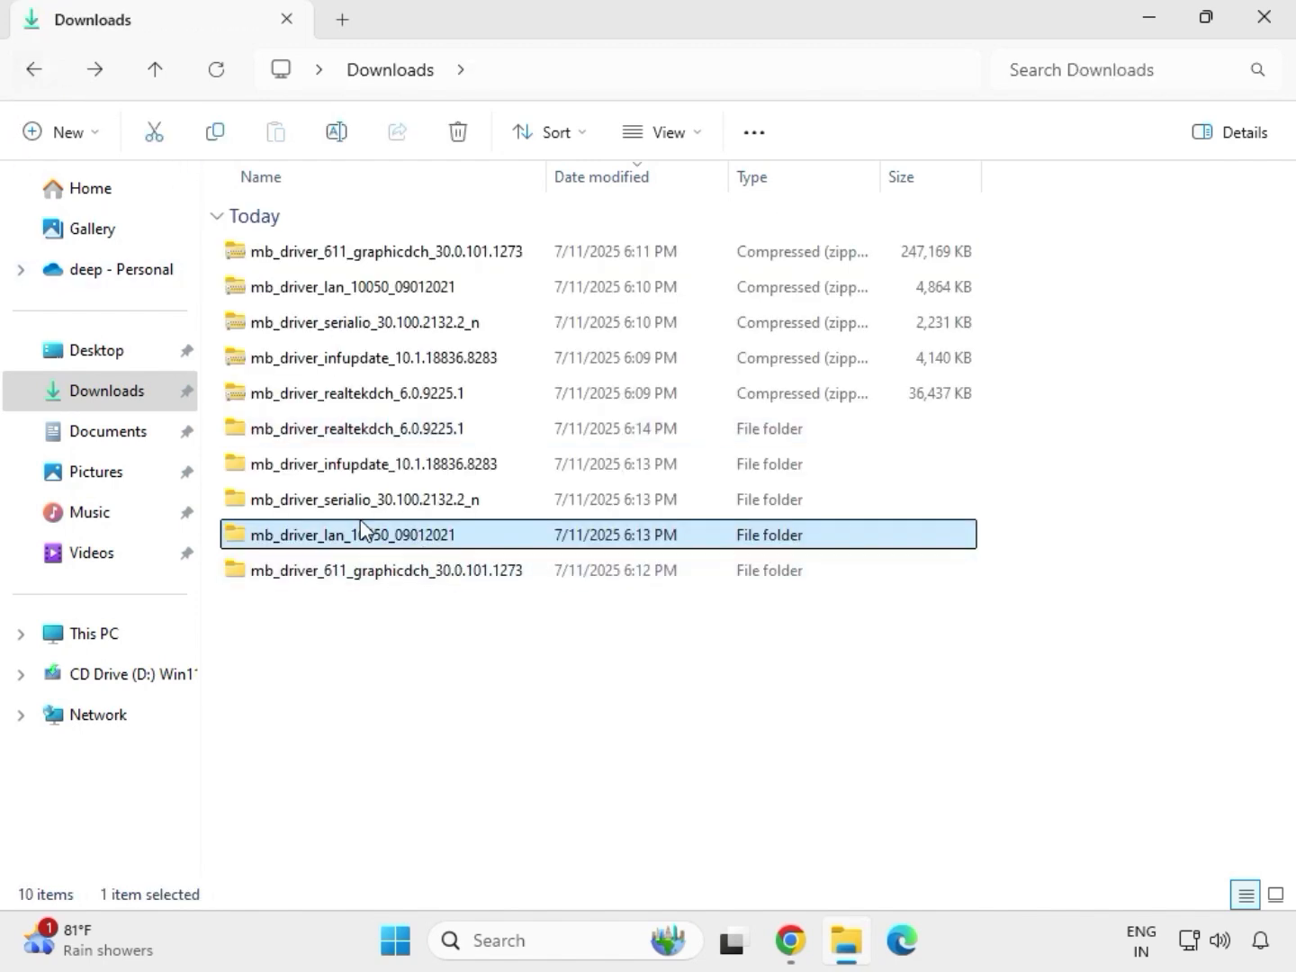
{"action": "double_click", "coordinate": [365, 501]}
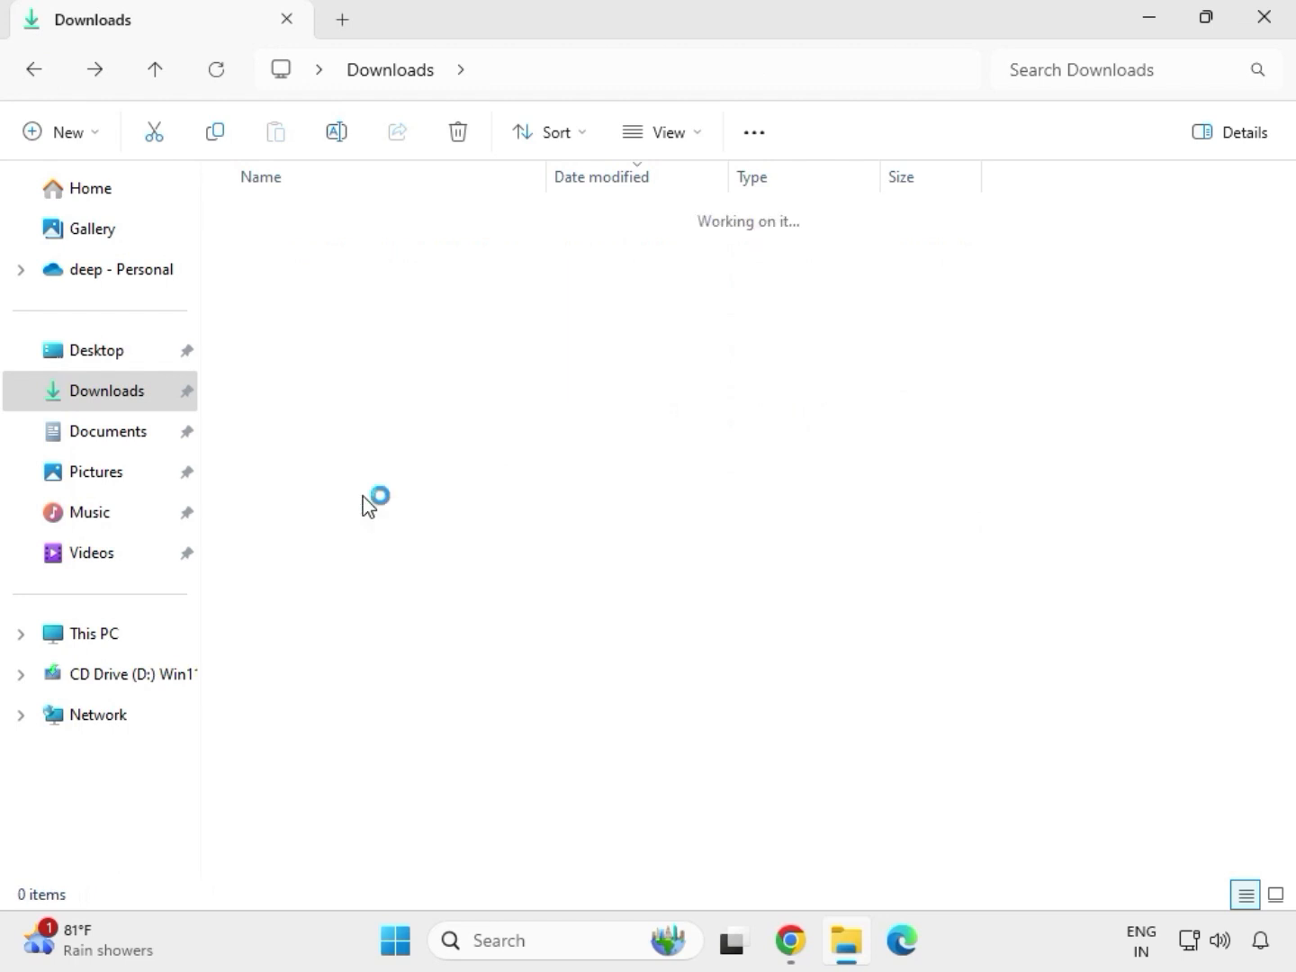
{"action": "double_click", "coordinate": [389, 253]}
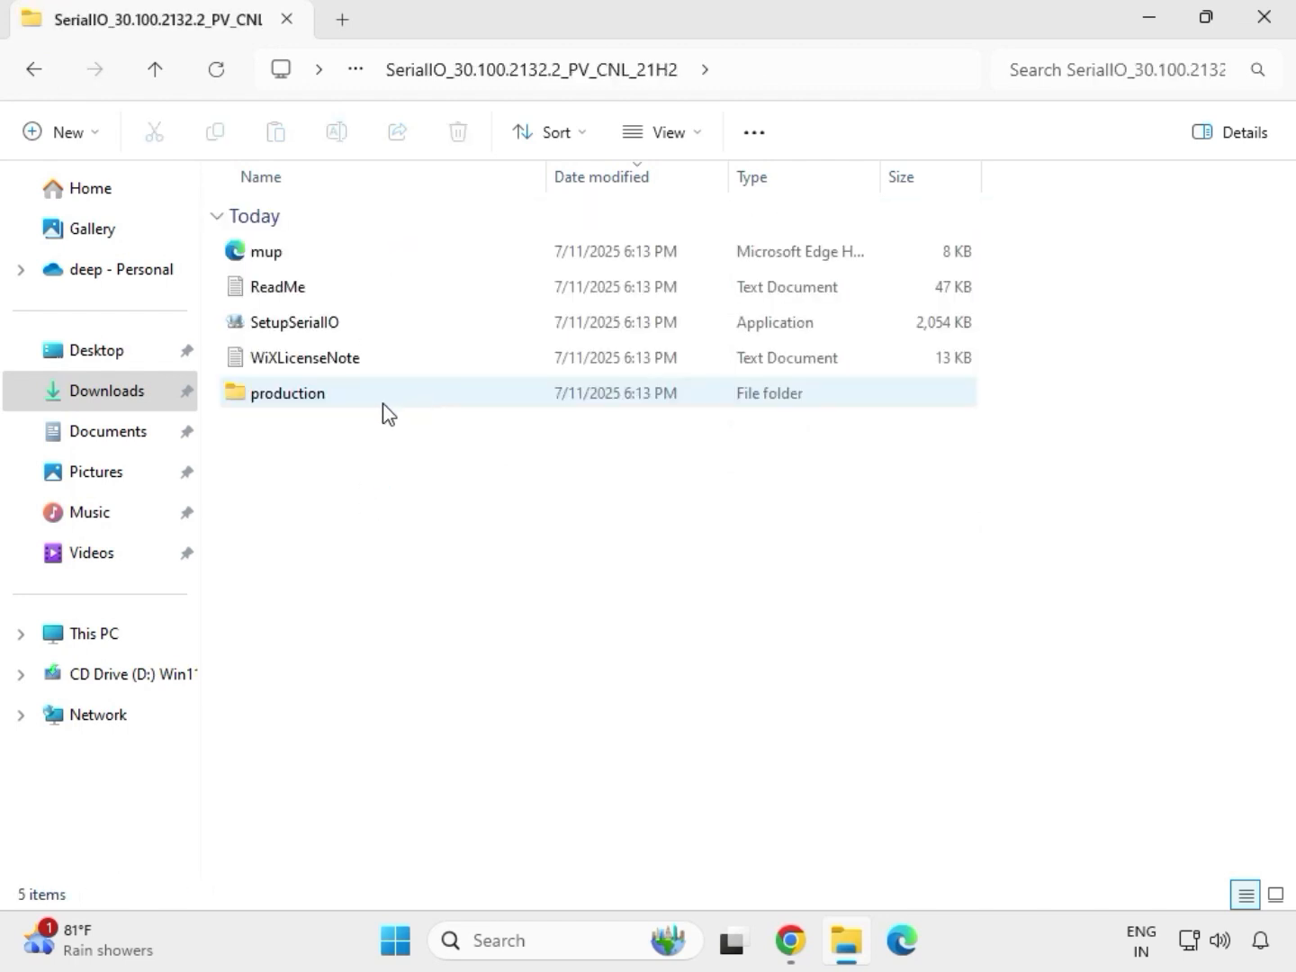
{"action": "left_click", "coordinate": [325, 335]}
{"action": "right_click", "coordinate": [326, 336]}
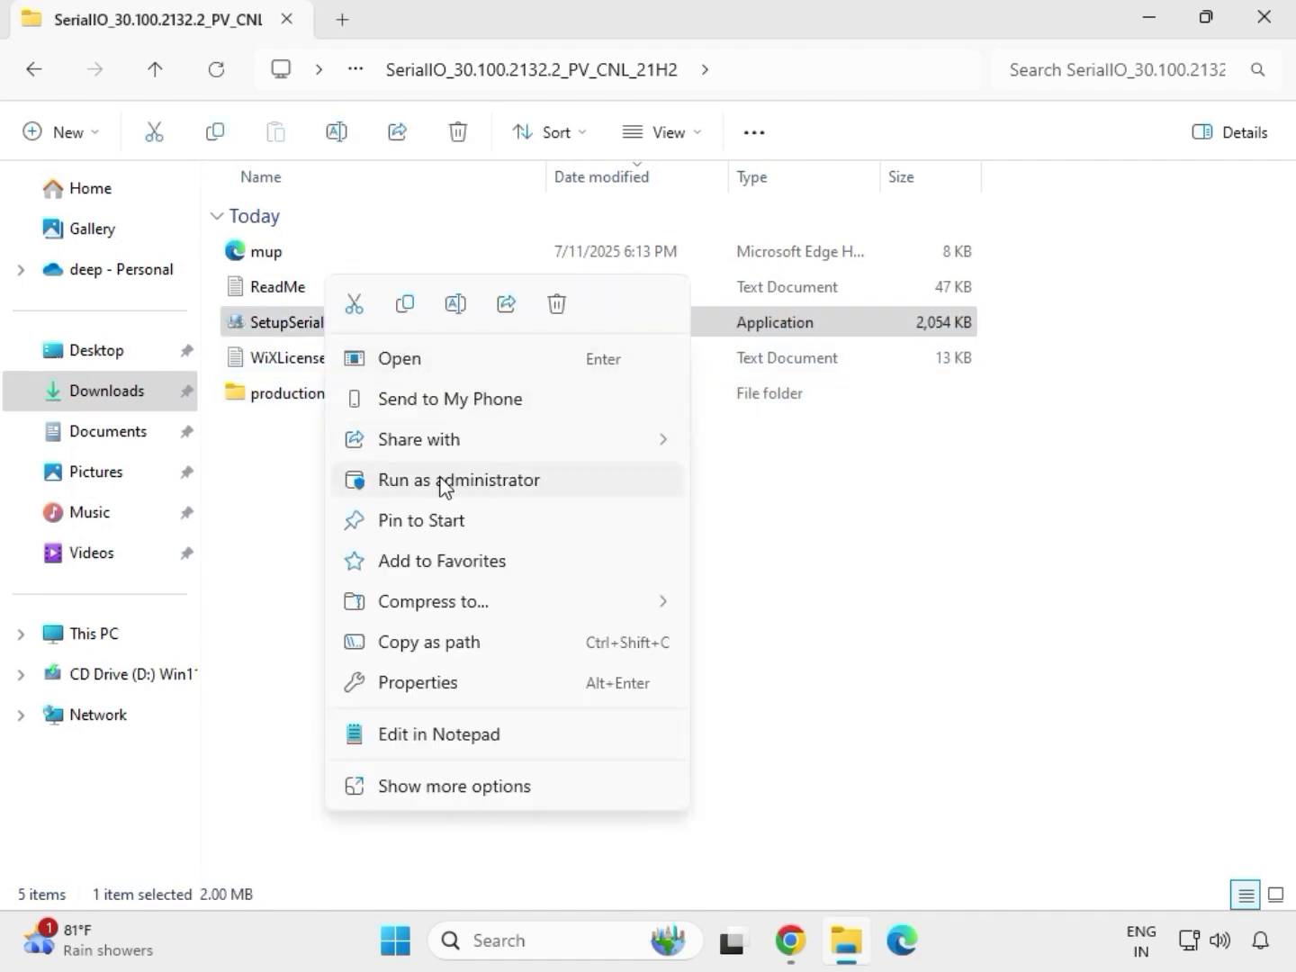
{"action": "left_click", "coordinate": [456, 484]}
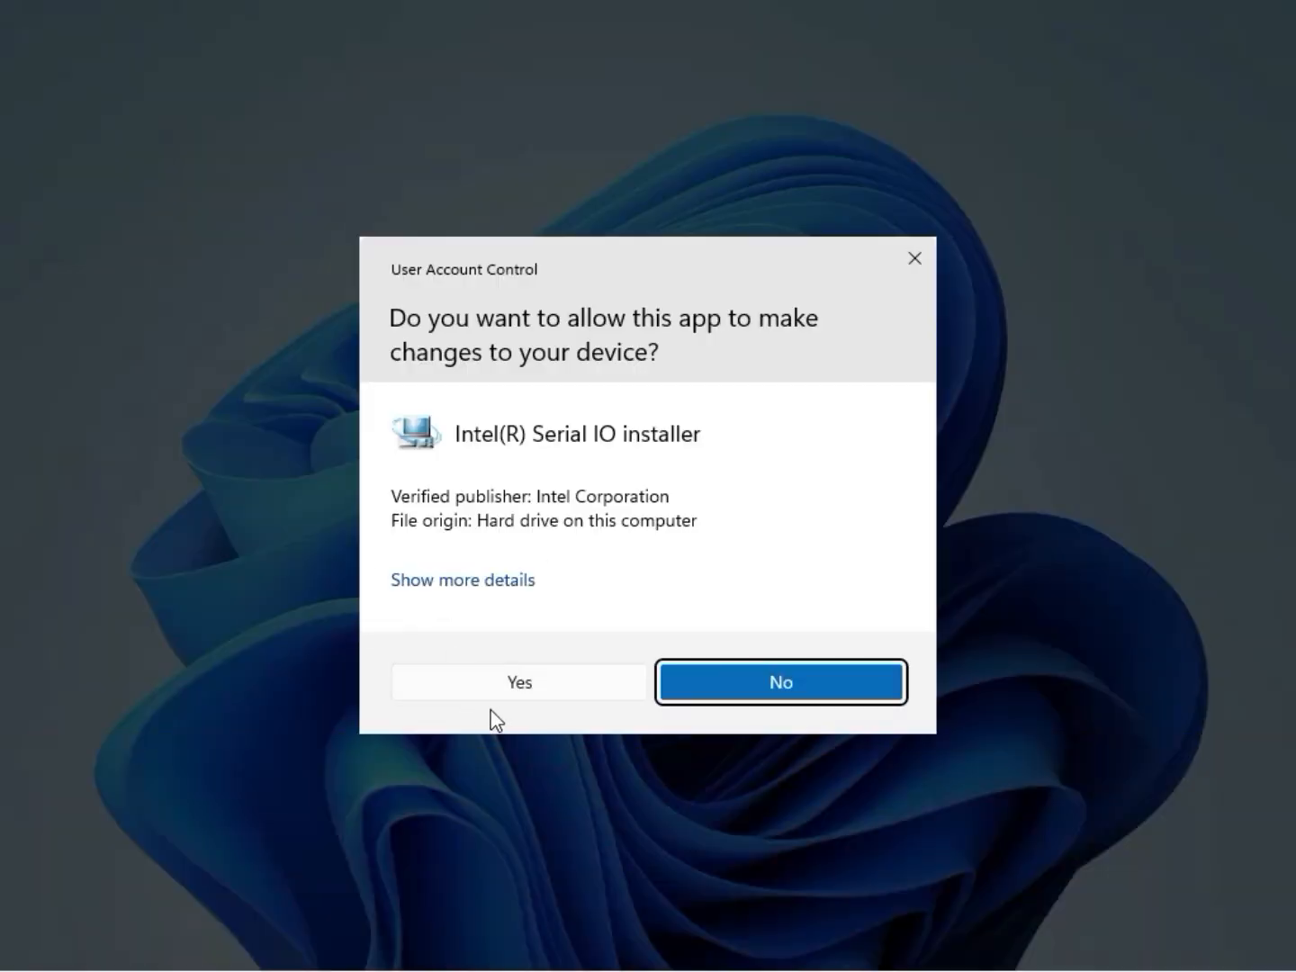
{"action": "left_click", "coordinate": [512, 685]}
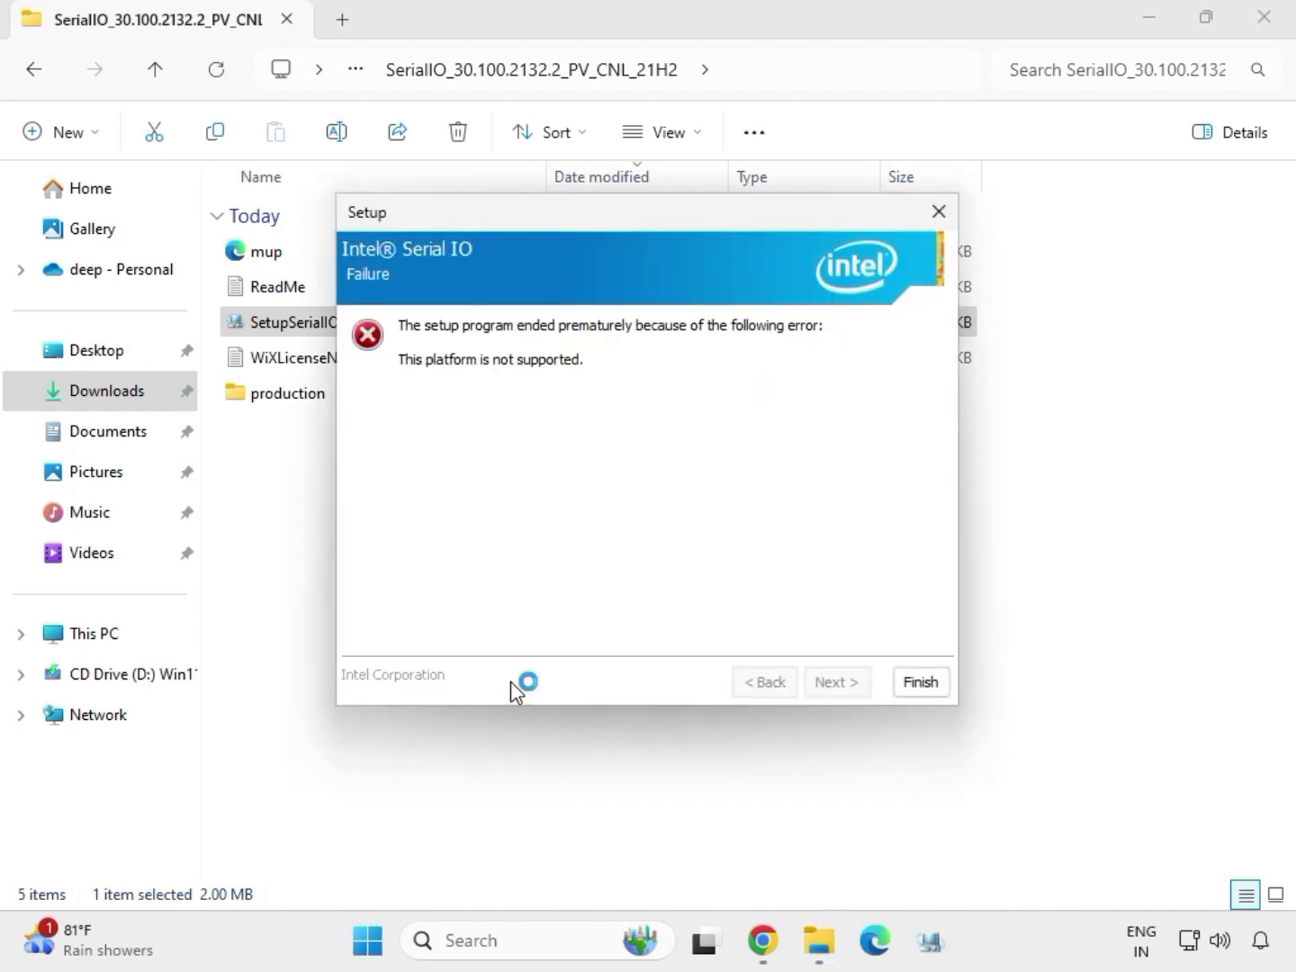
{"action": "left_click", "coordinate": [919, 683]}
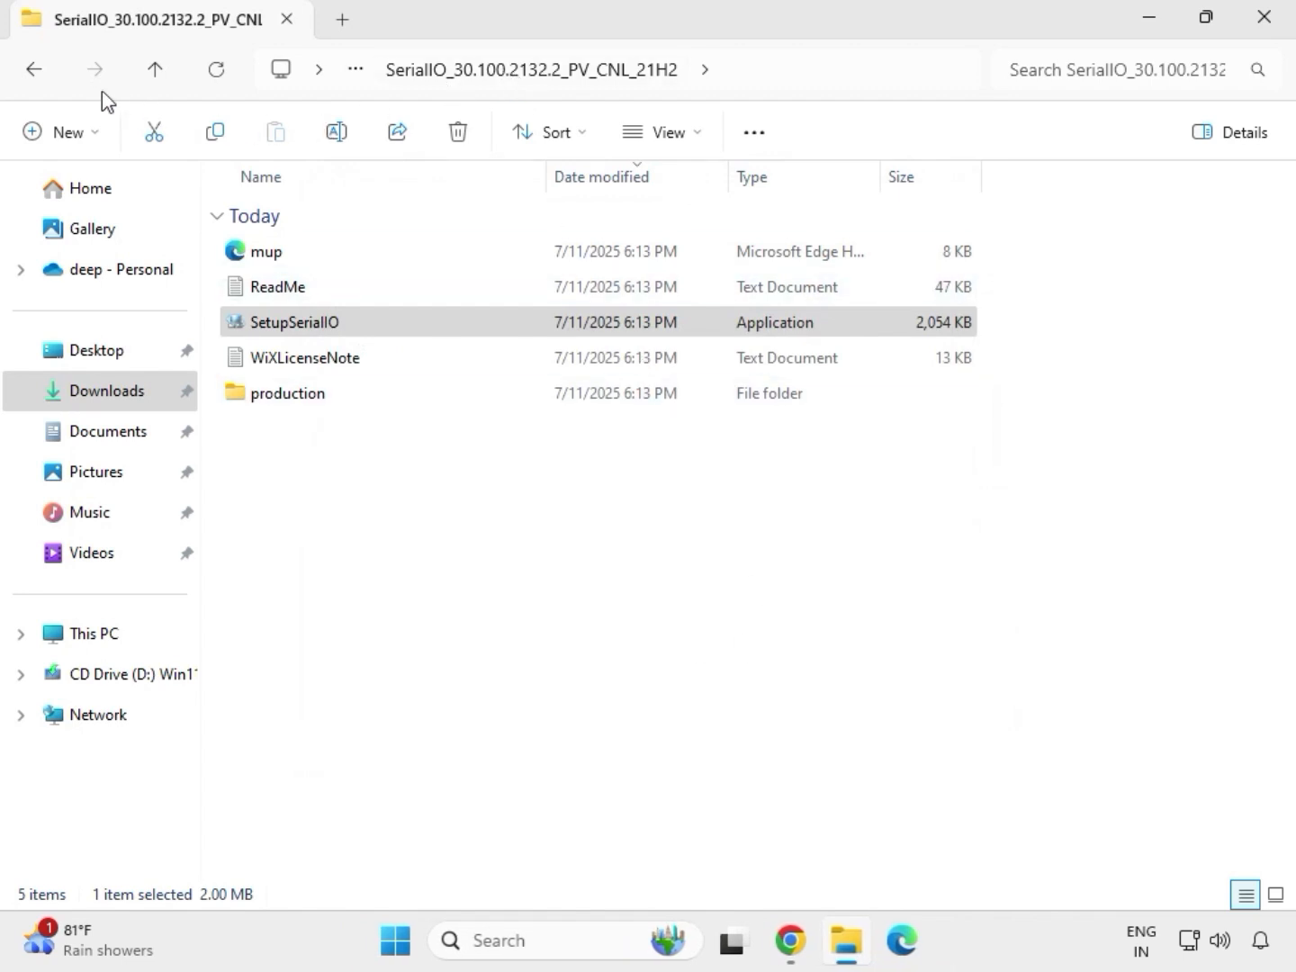
- Run SetupChipset as administrator from the Chipset-10.1.18836.8283-Public-MUP folder inside mb_driver_infupdate_10.1.18836.8283 and allow it to make changes
{"action": "left_click", "coordinate": [40, 80]}
{"action": "left_click", "coordinate": [40, 81]}
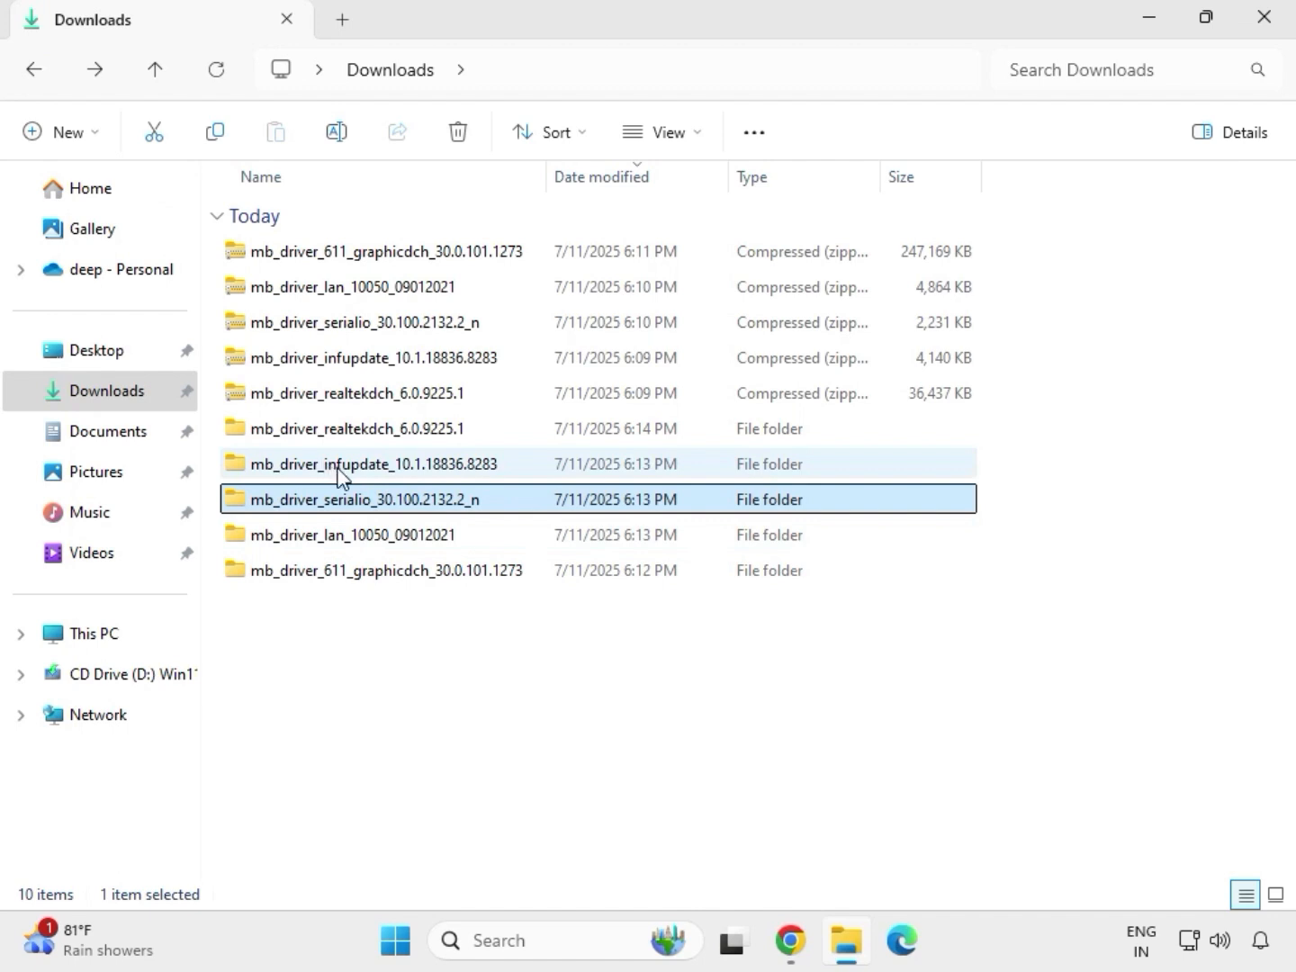
{"action": "left_click", "coordinate": [340, 475]}
{"action": "double_click", "coordinate": [339, 474]}
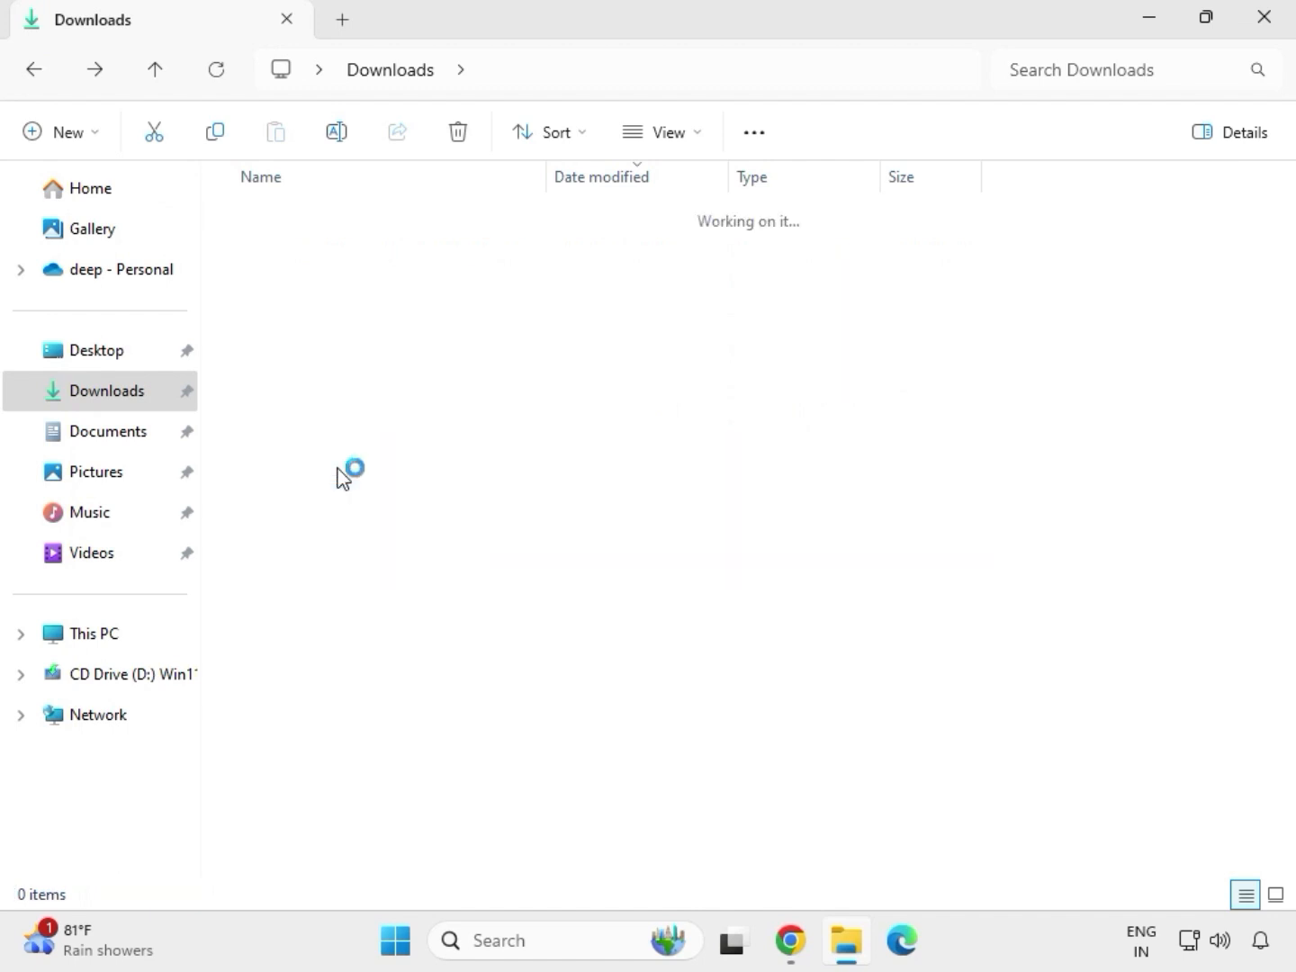
{"action": "left_click", "coordinate": [343, 259]}
{"action": "double_click", "coordinate": [344, 259]}
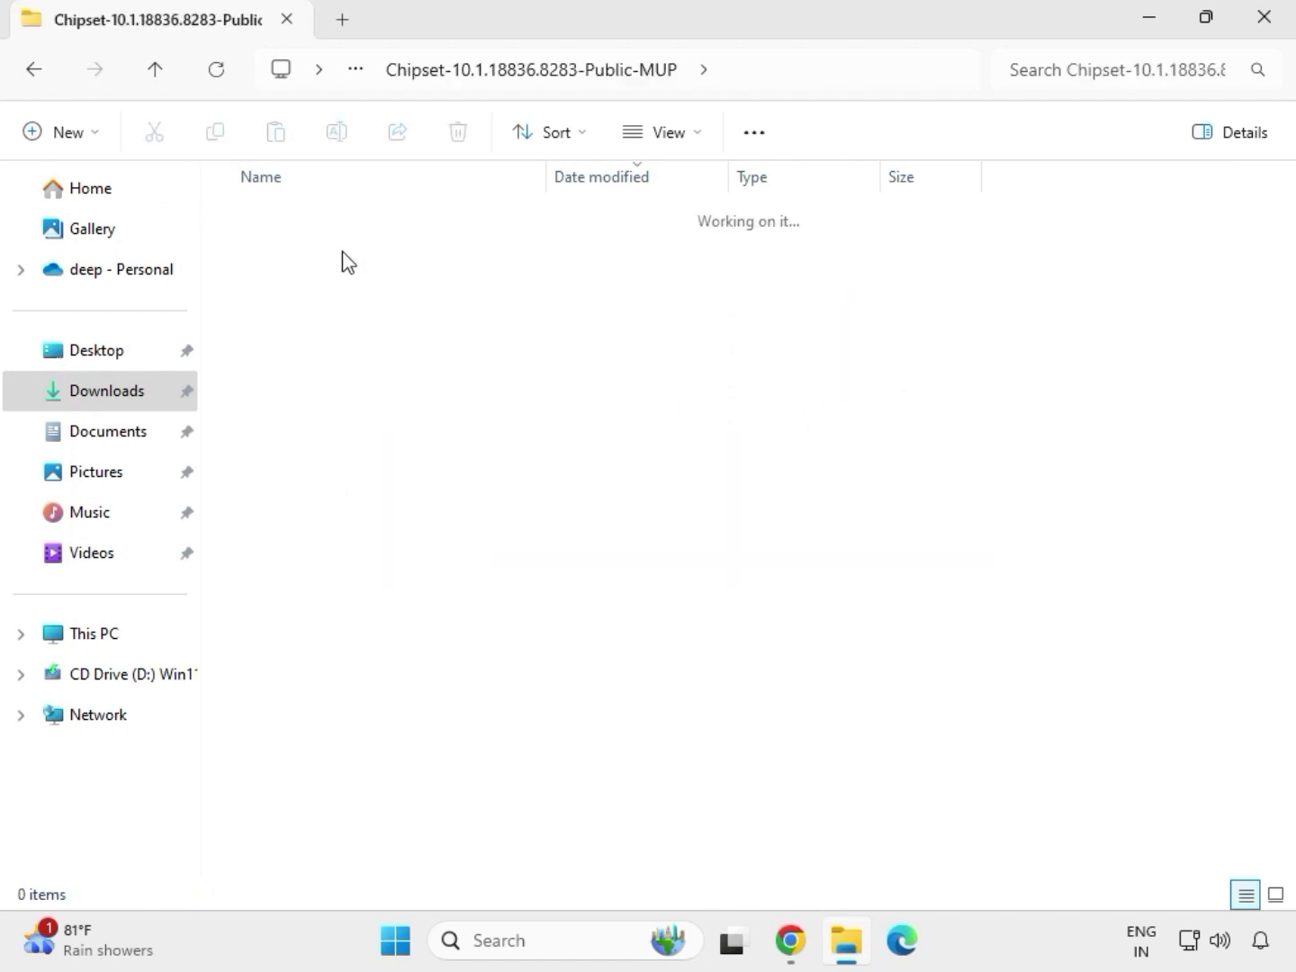
{"action": "left_click", "coordinate": [369, 297]}
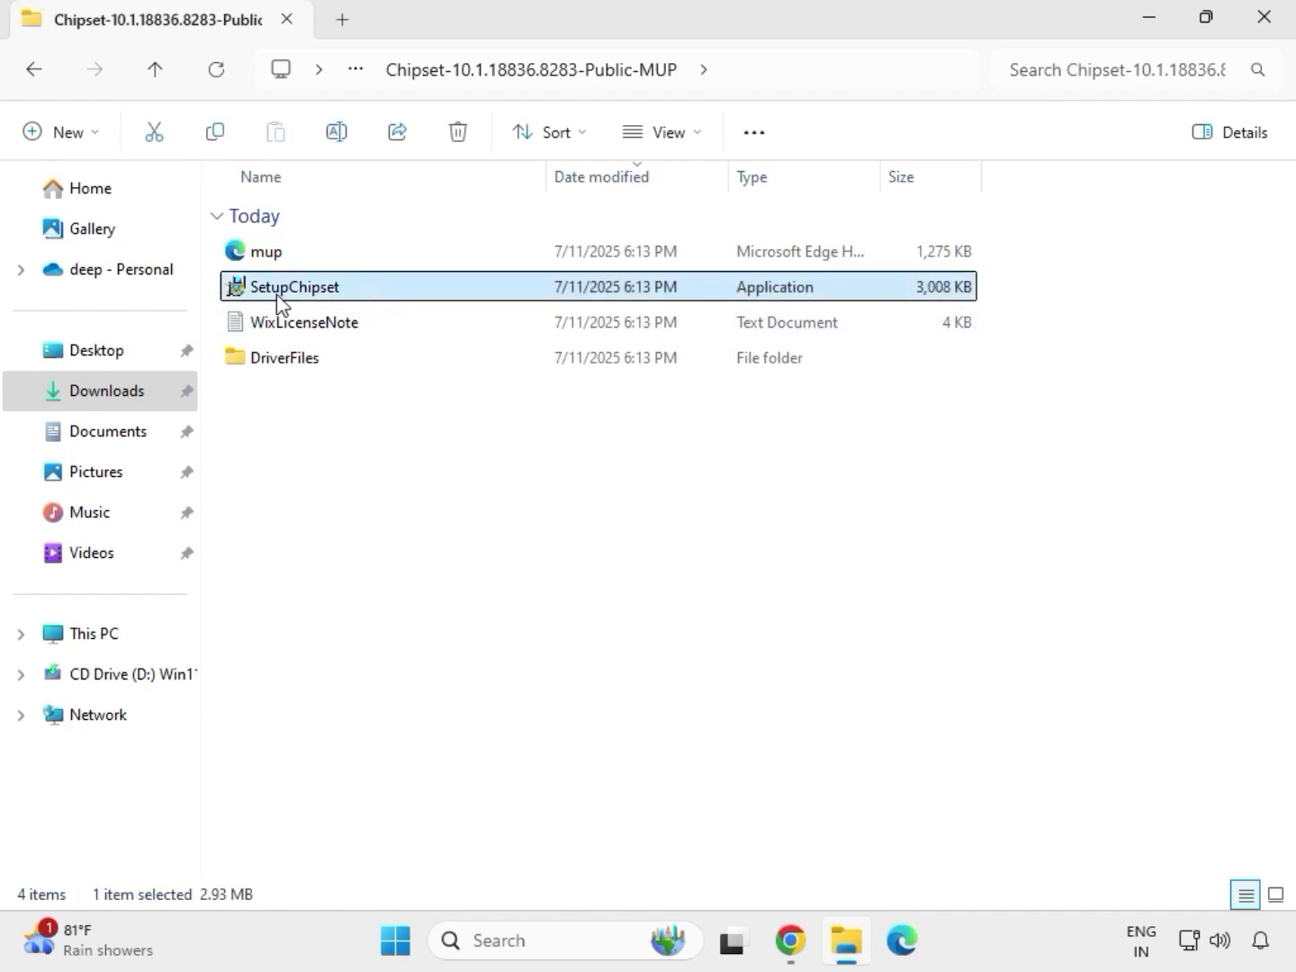
{"action": "right_click", "coordinate": [358, 303]}
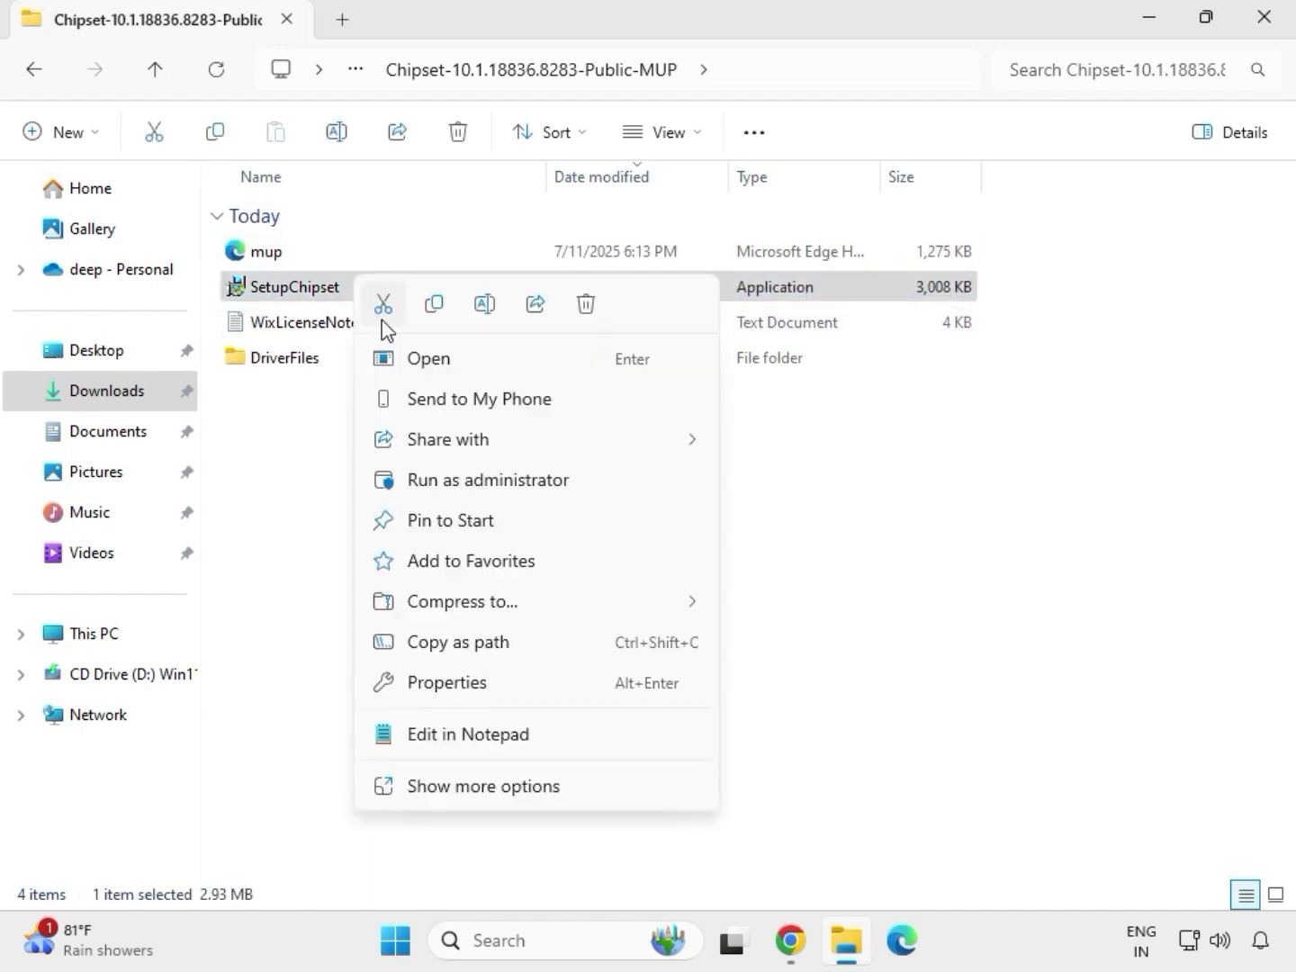
{"action": "left_click", "coordinate": [458, 477]}
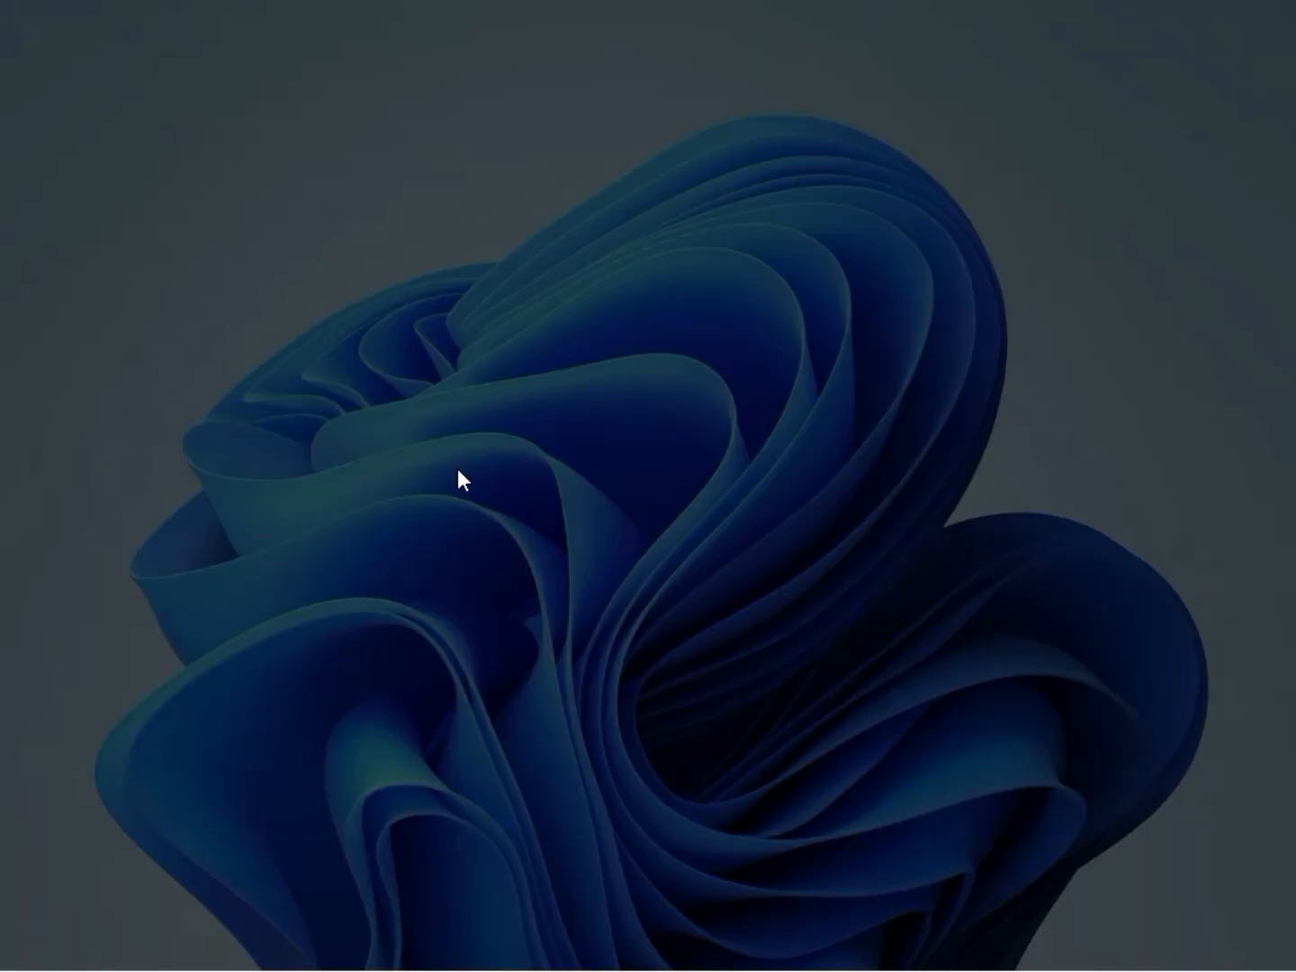
{"action": "left_click", "coordinate": [514, 696]}
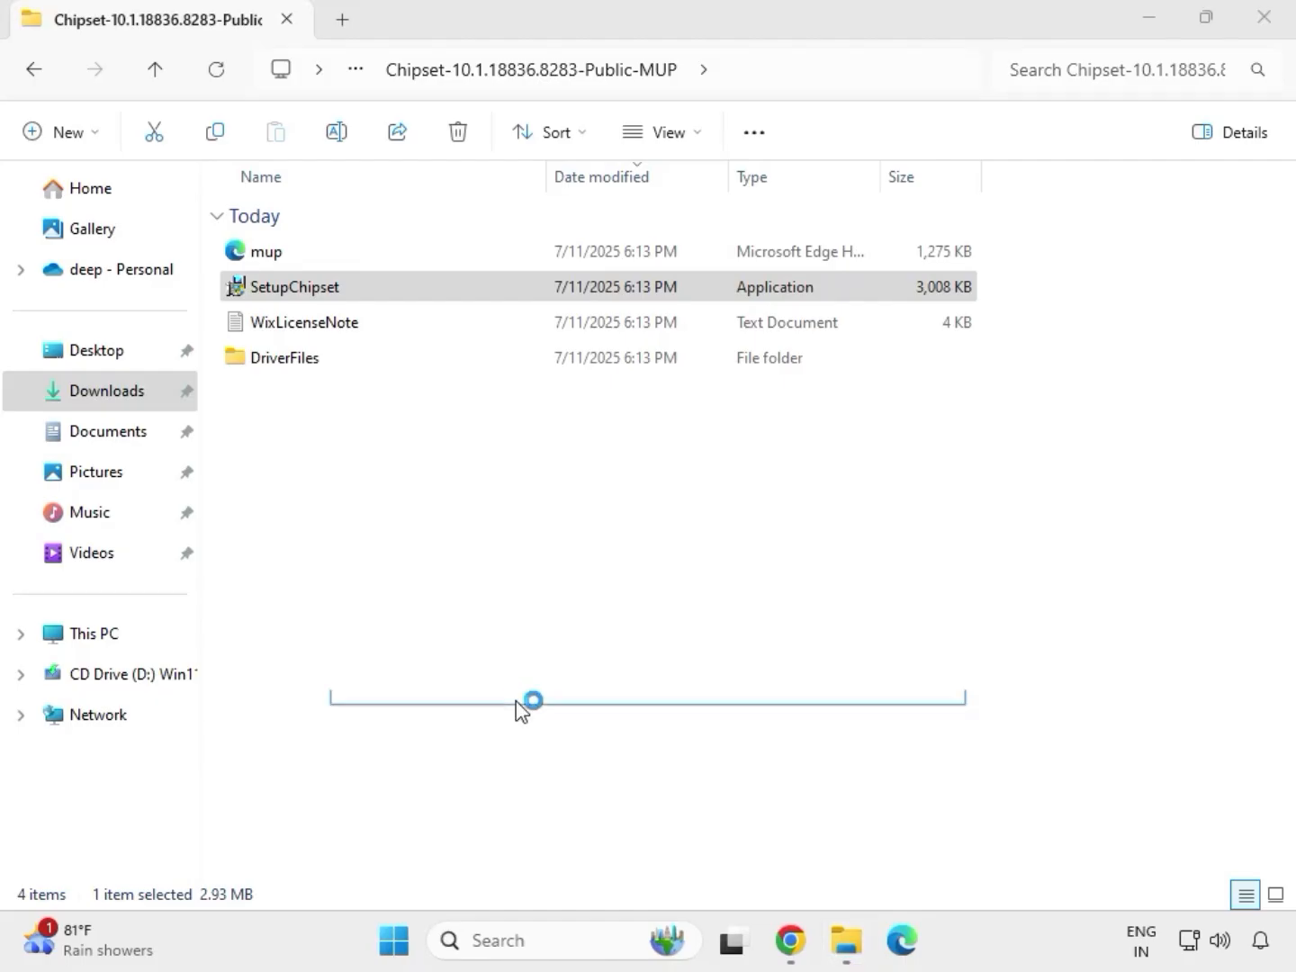
- Try to install the Intel Chipset Device Software, accepting the license agreement, and close the installer
{"action": "left_click", "coordinate": [762, 673]}
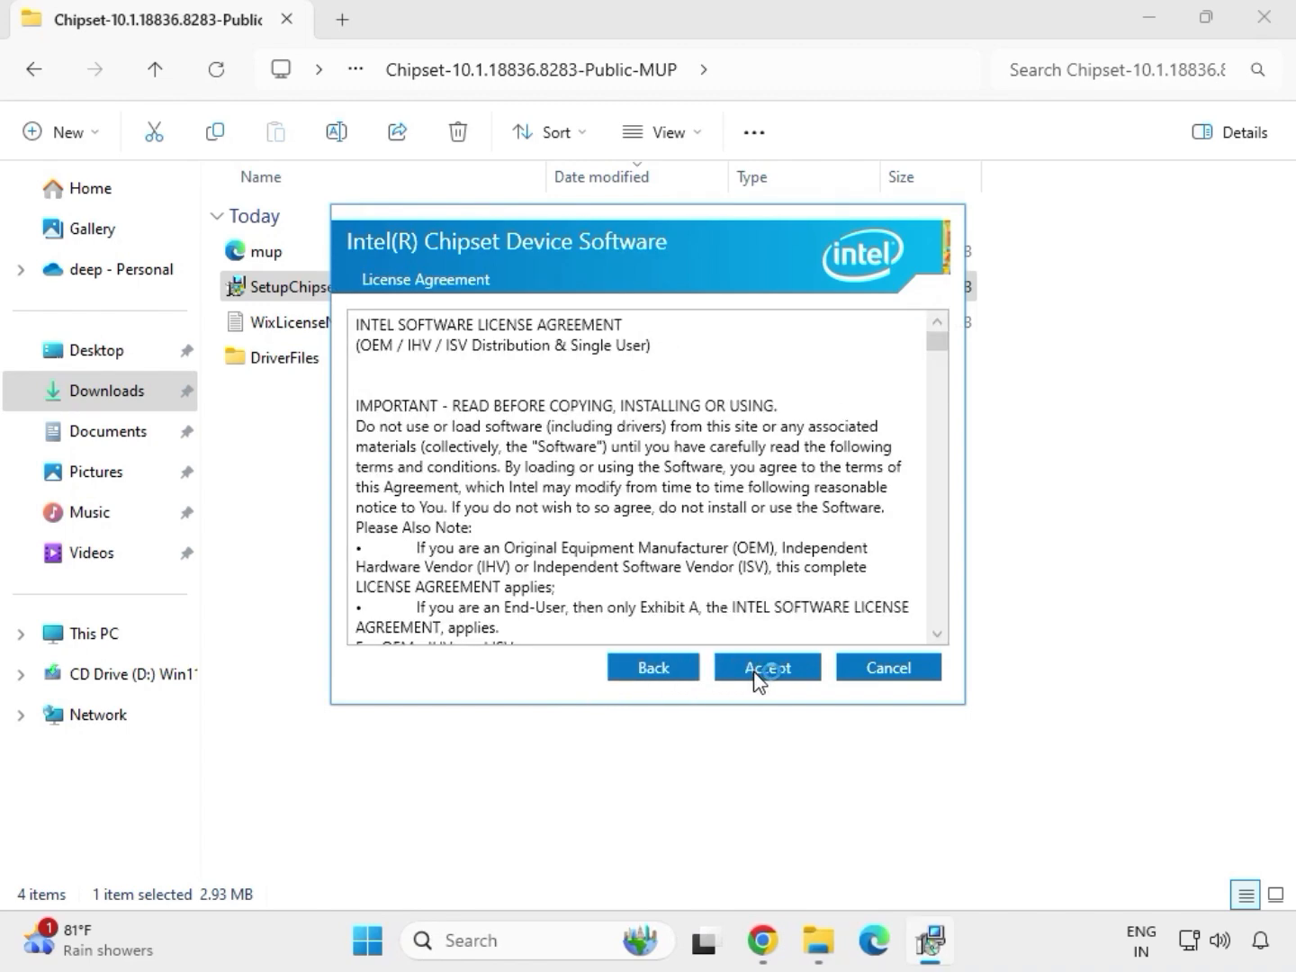
{"action": "left_click", "coordinate": [763, 670]}
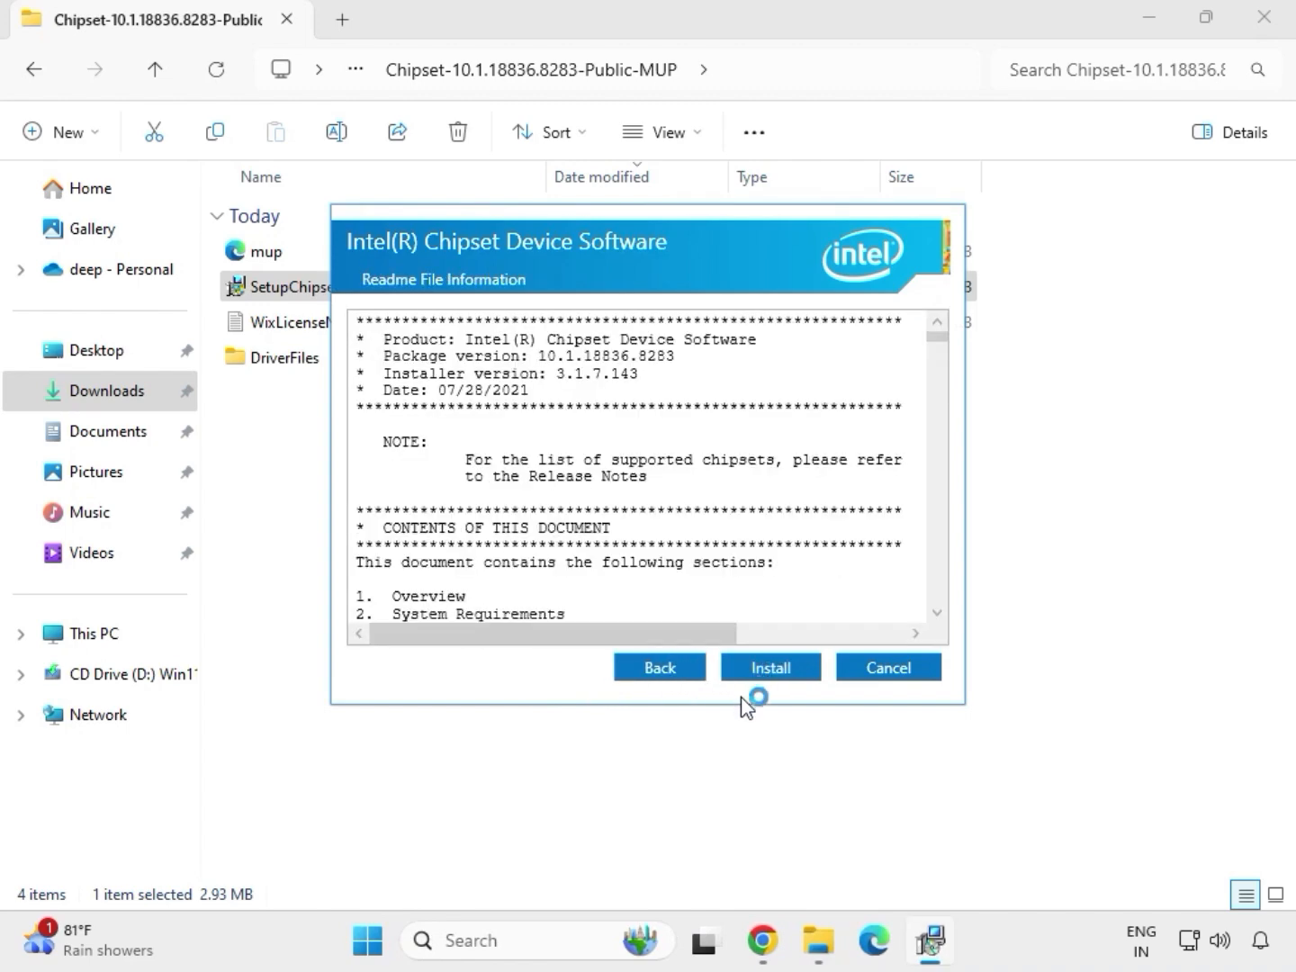
{"action": "left_click", "coordinate": [796, 675]}
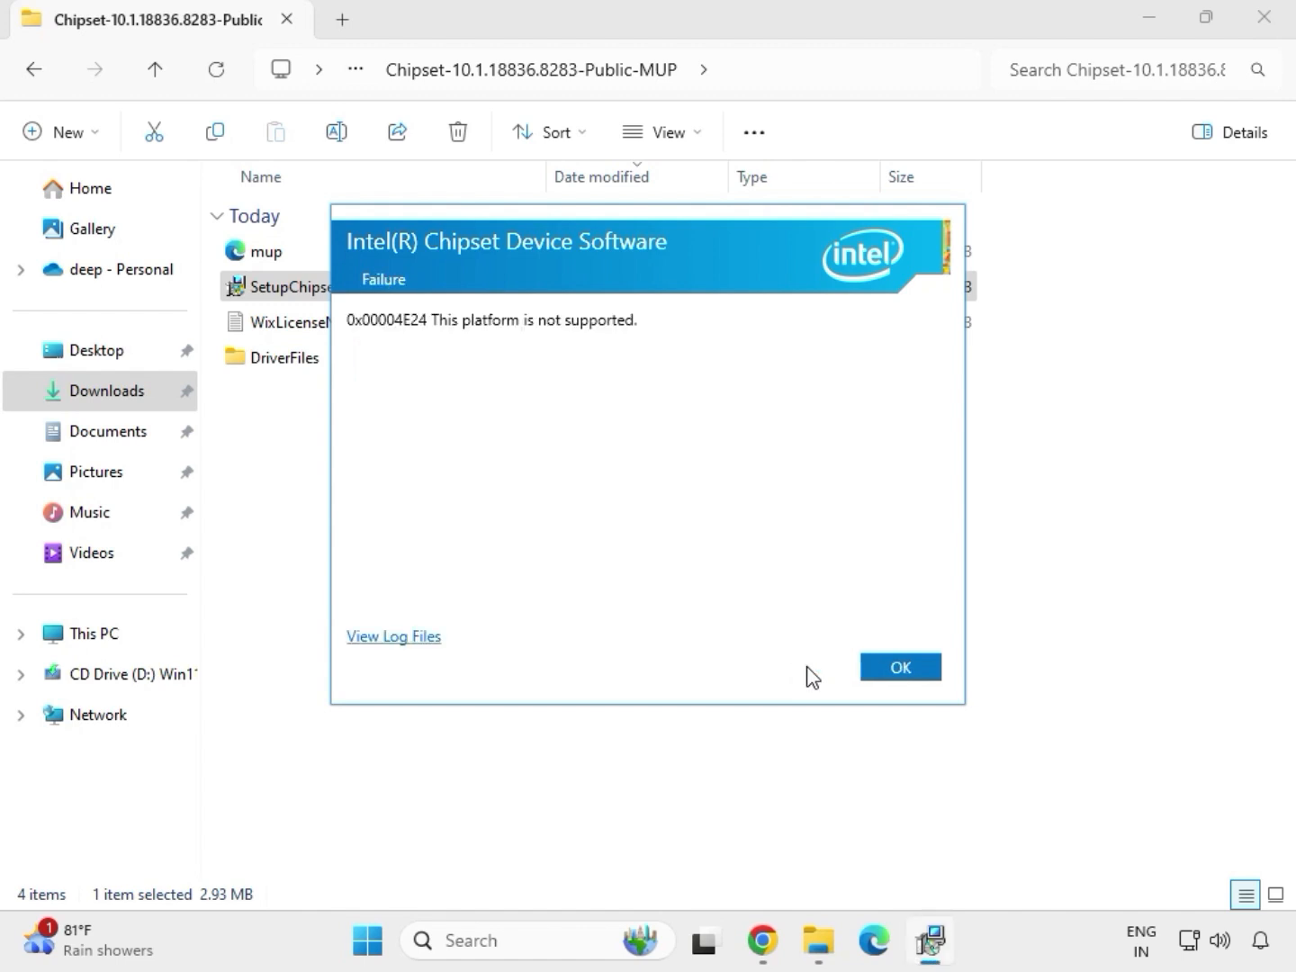
{"action": "left_click", "coordinate": [875, 675]}
- Return from the chipset driver files to the Downloads folder
{"action": "left_click", "coordinate": [419, 288]}
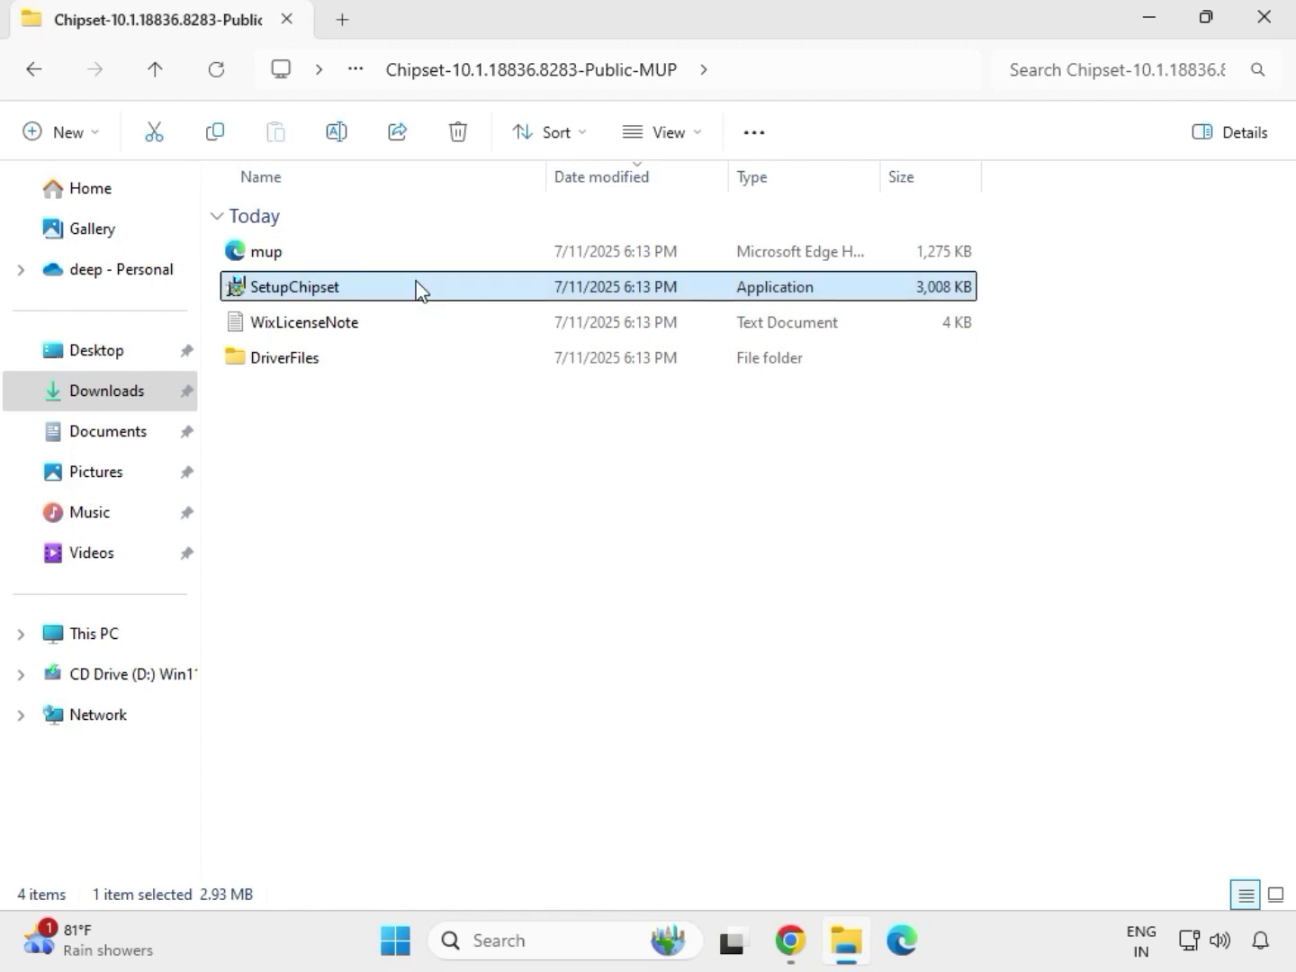
{"action": "key", "text": "alt+Left"}
{"action": "key", "text": "alt+Left"}
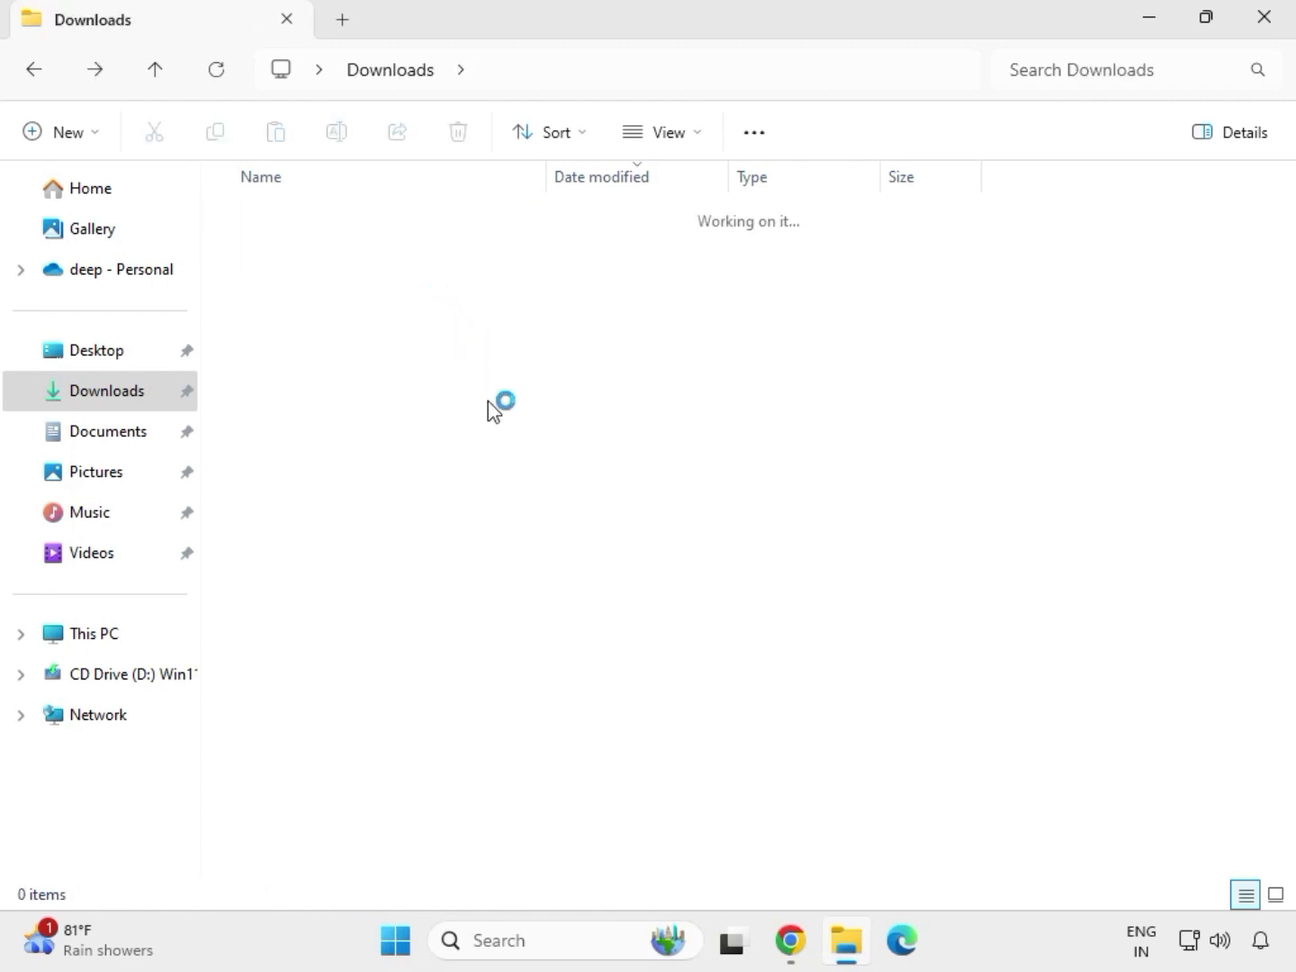
{"action": "double_click", "coordinate": [483, 431]}
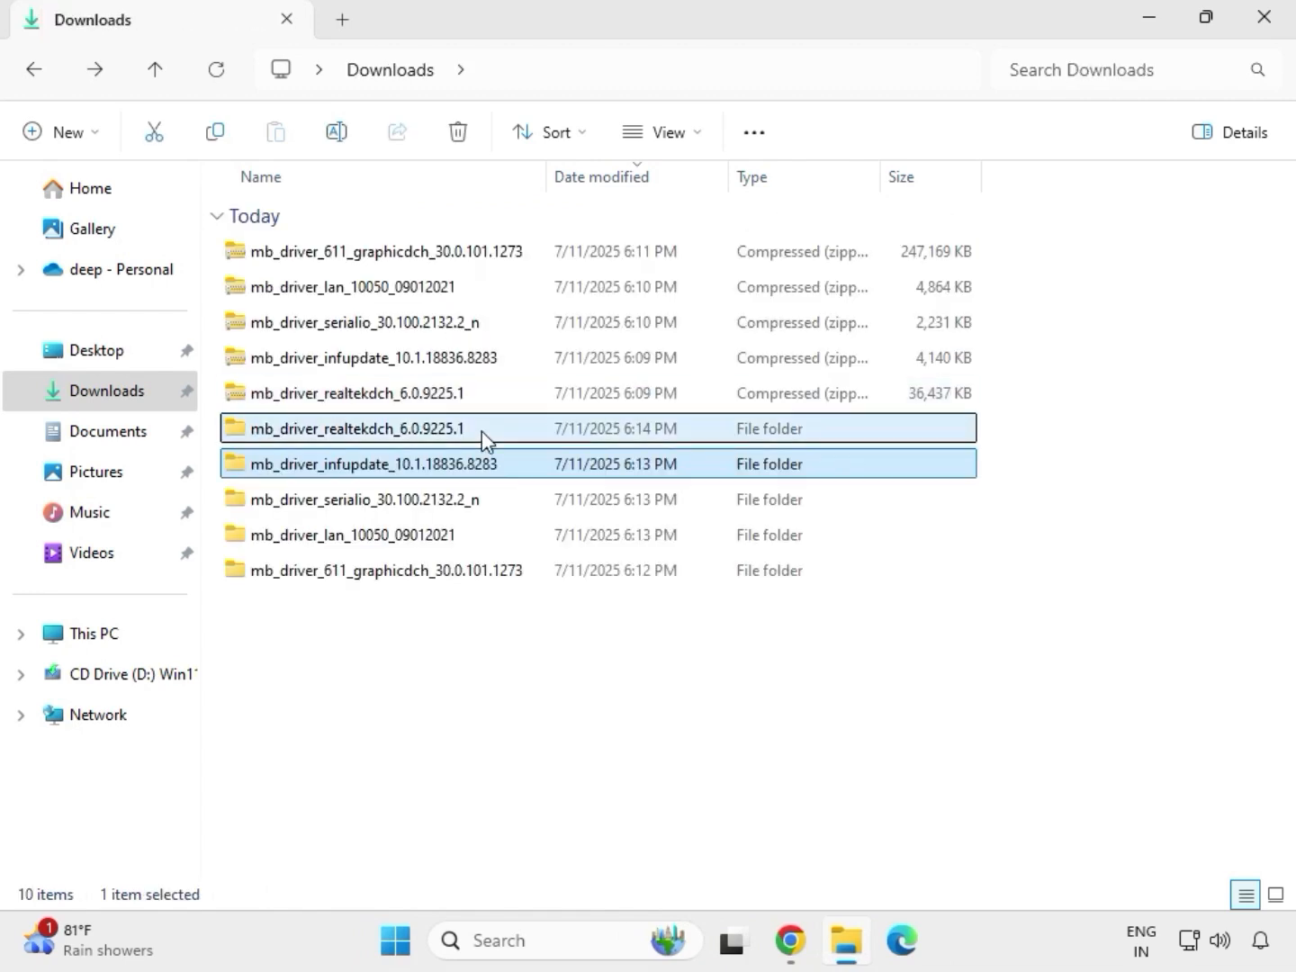
{"action": "left_click", "coordinate": [396, 74]}
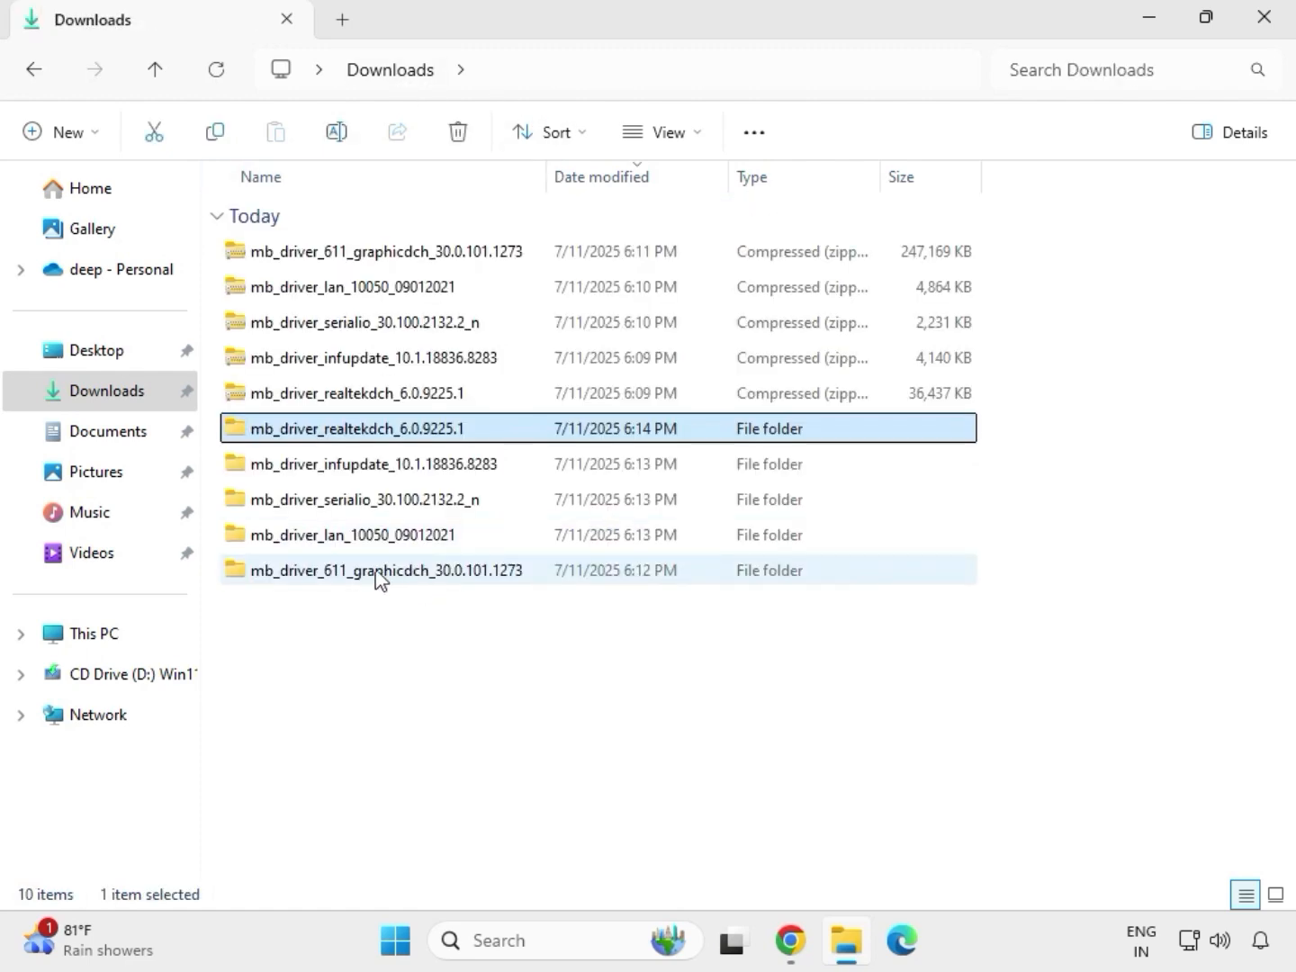
- Run the graphics driver installer in the mb_driver_611_graphicdch_30.0.101.1273 folder as administrator again and allow it to make changes
{"action": "left_click", "coordinate": [377, 574]}
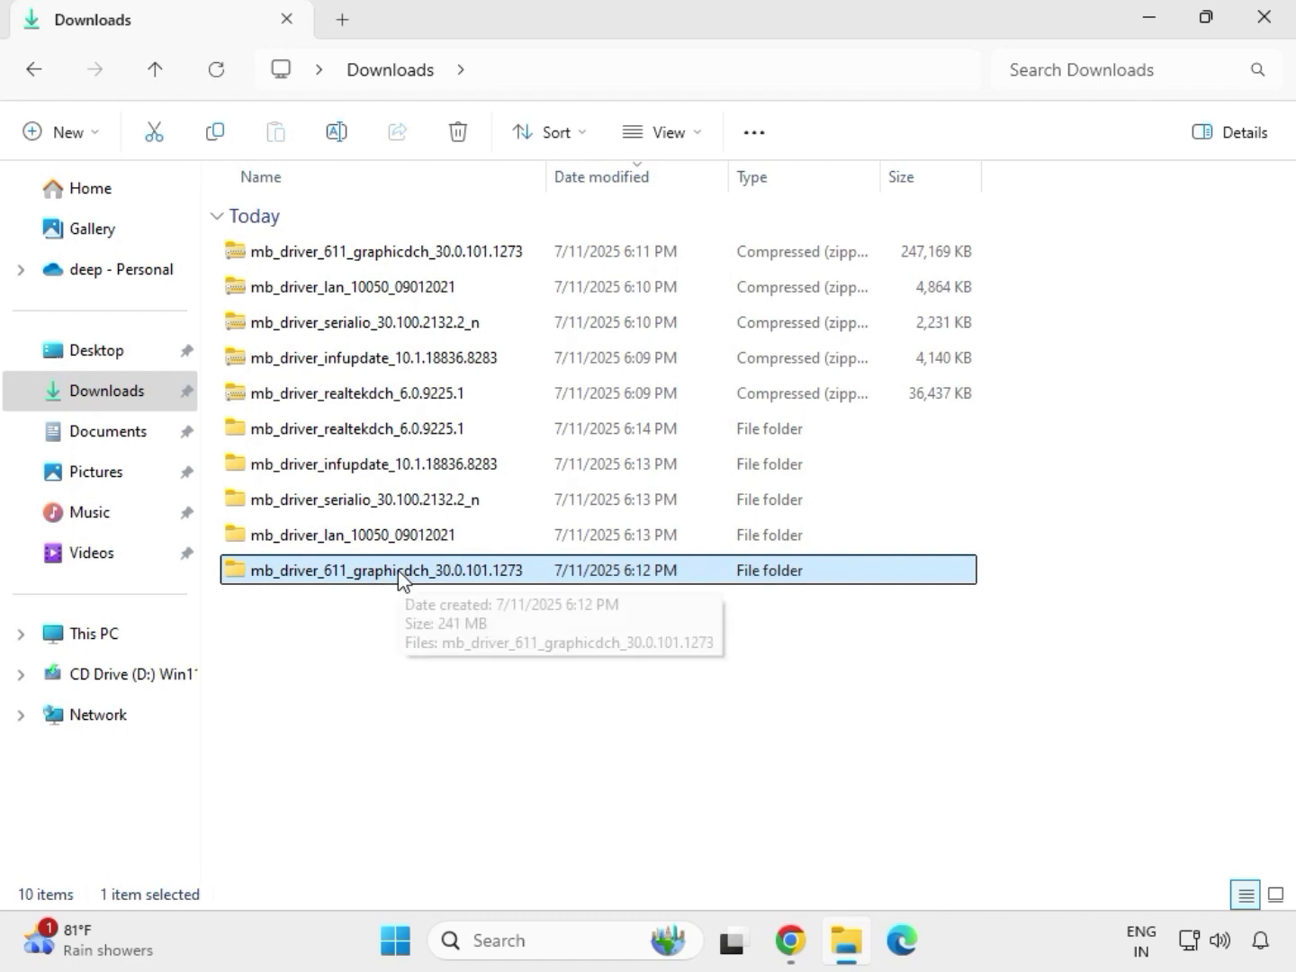
{"action": "double_click", "coordinate": [399, 573]}
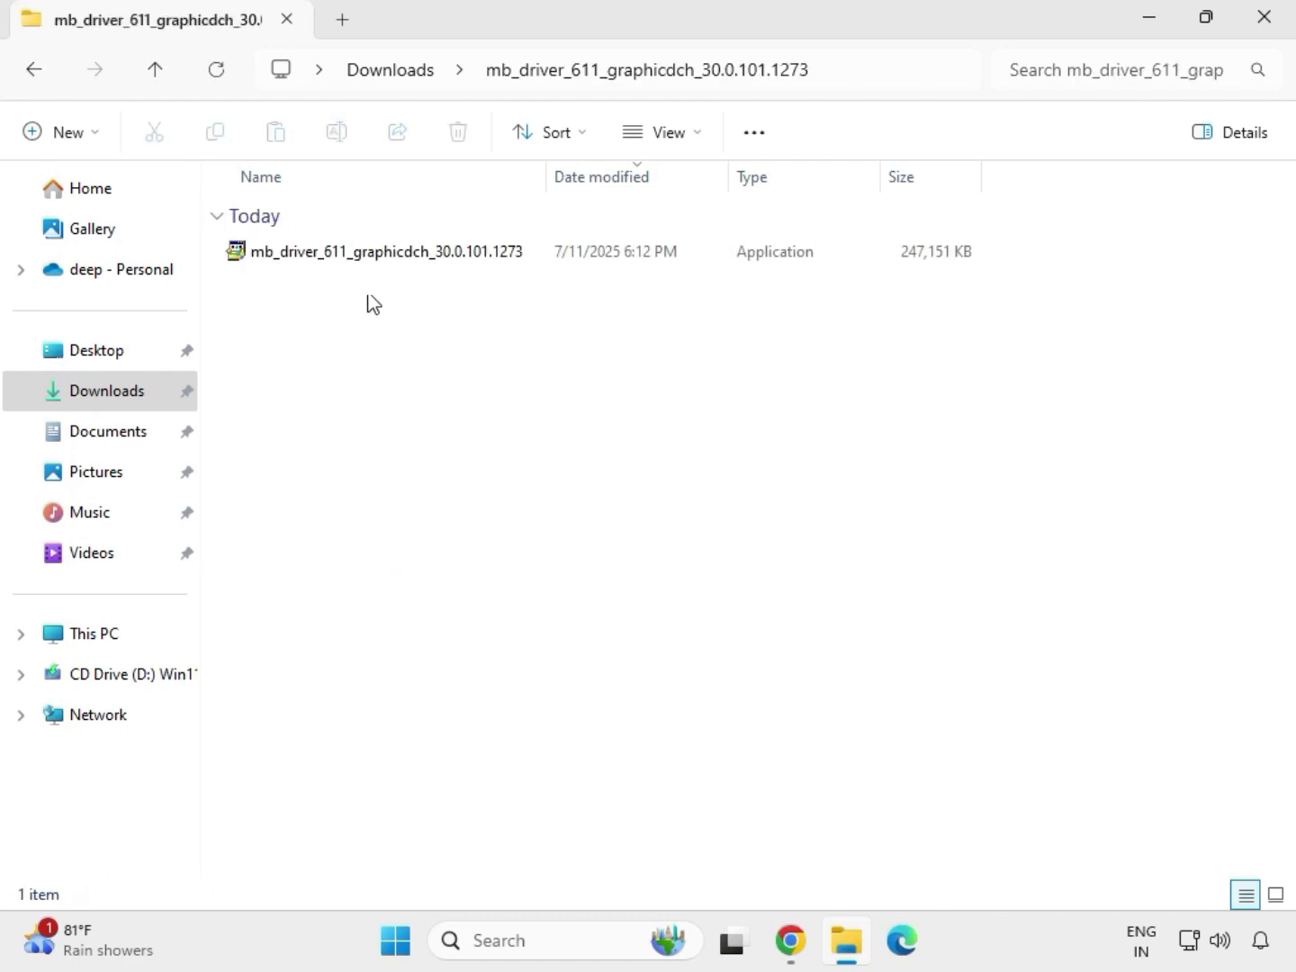
{"action": "left_click", "coordinate": [358, 261]}
{"action": "key", "text": "shift+F10"}
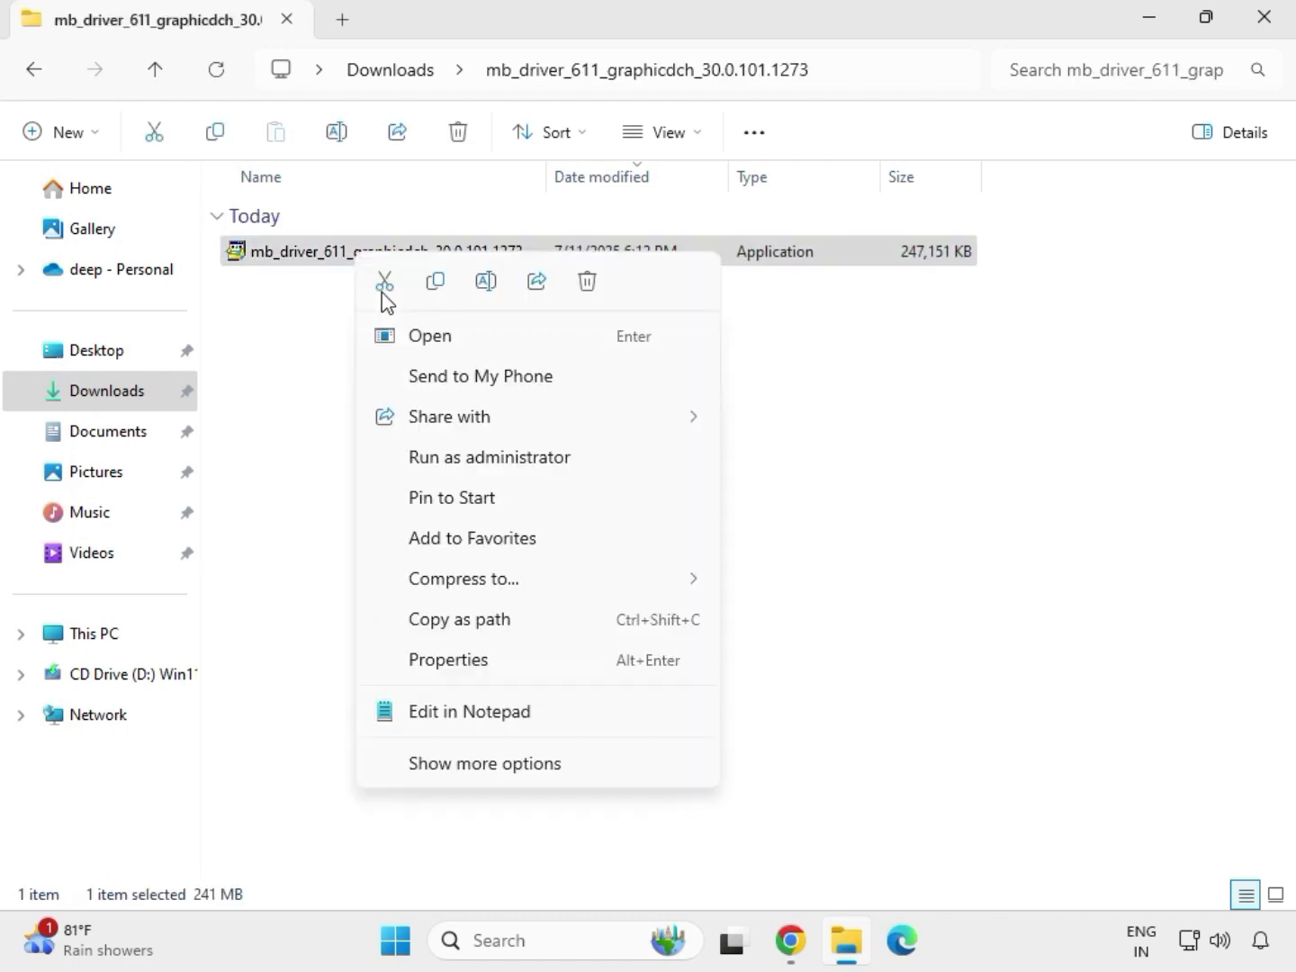
{"action": "left_click", "coordinate": [493, 458]}
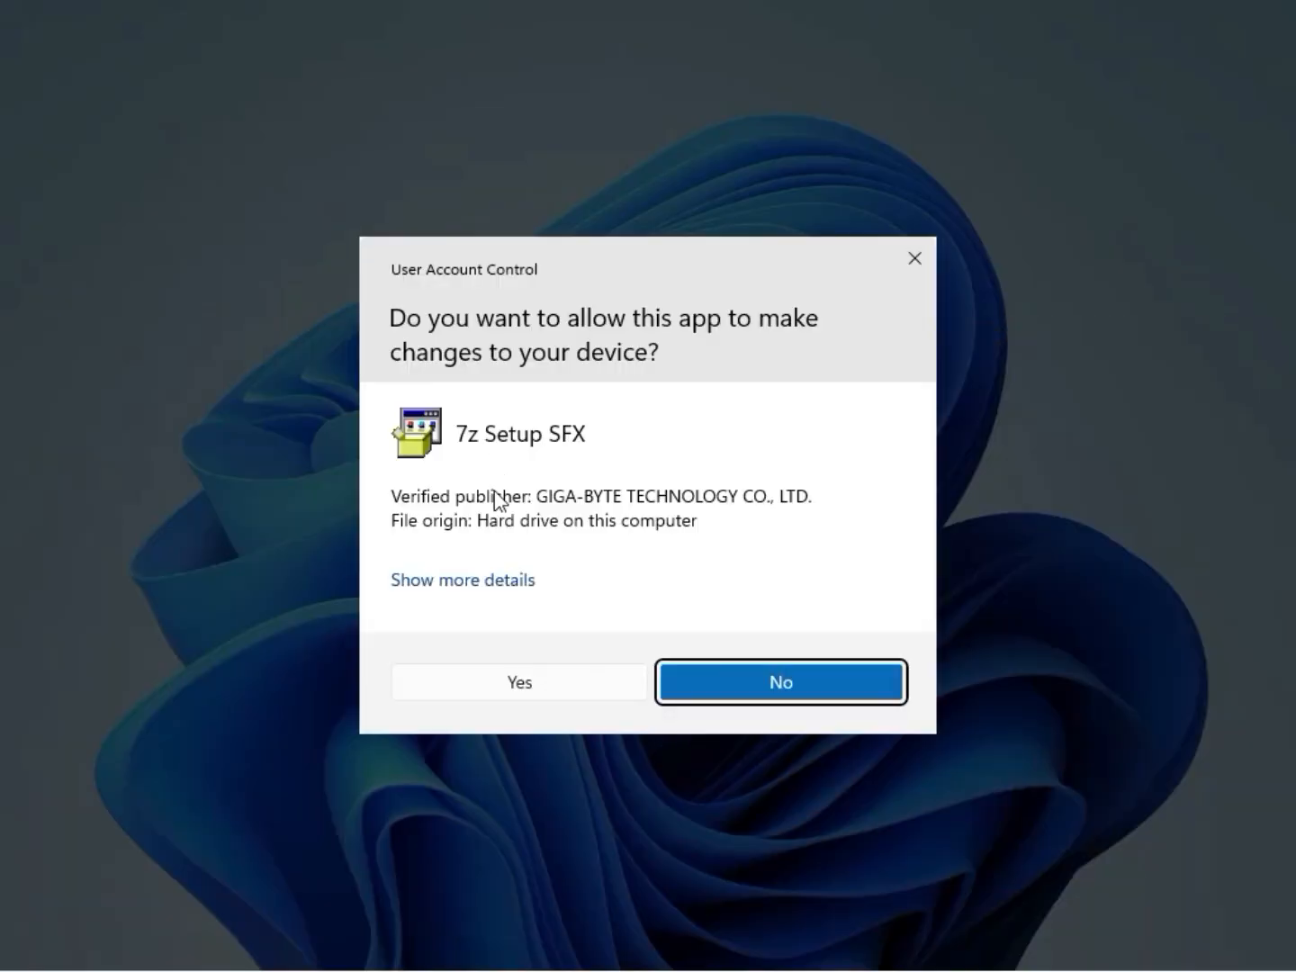
{"action": "left_click", "coordinate": [502, 688]}
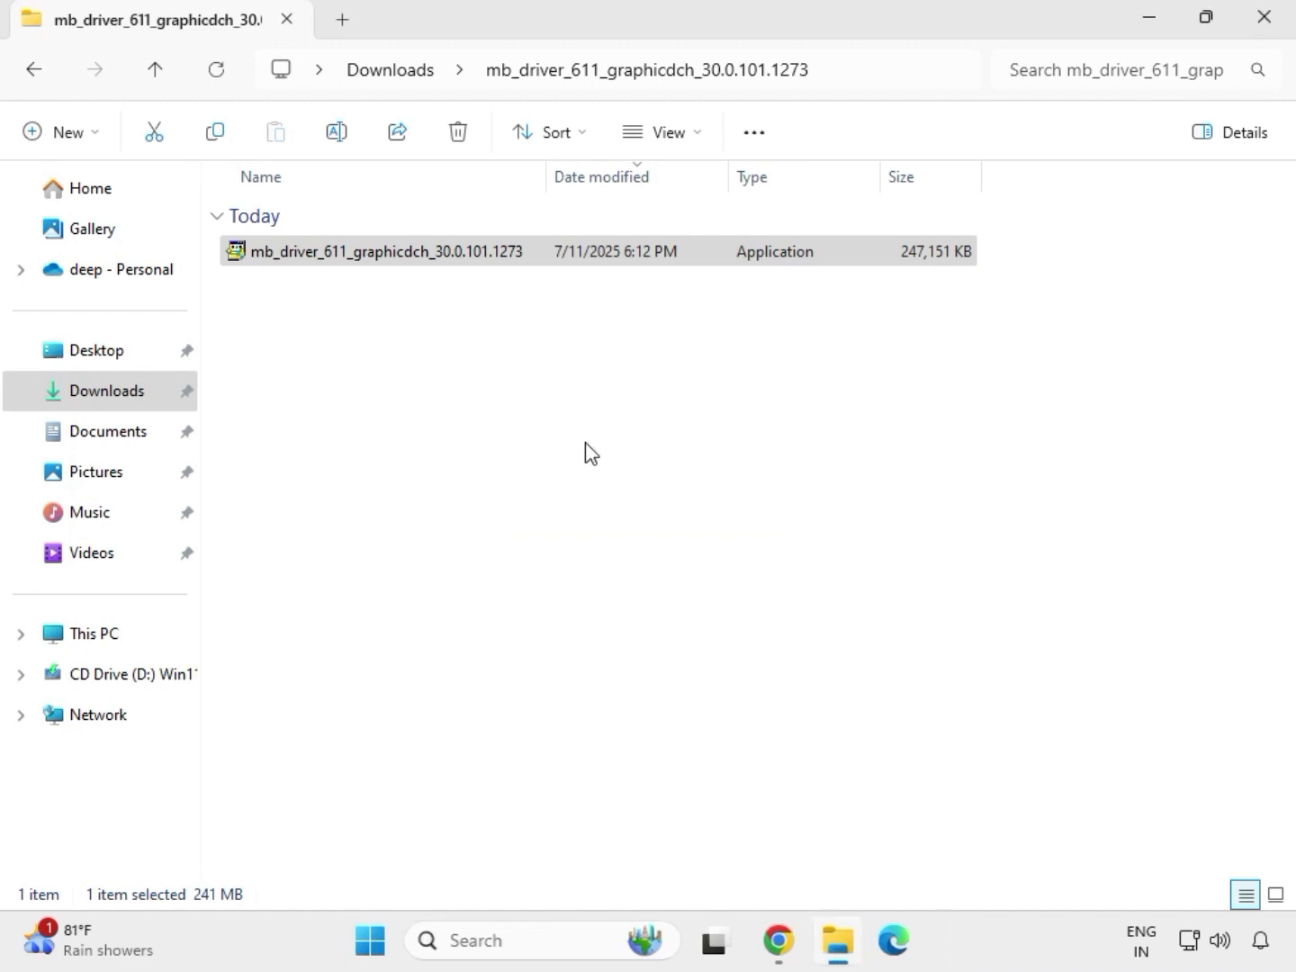
- Run the audio driver Setup in the mb_driver_realtekdch_6.0.9225.1 folder as administrator and finish its wizard with "No, I will restart my computer later"
{"action": "left_click", "coordinate": [408, 77]}
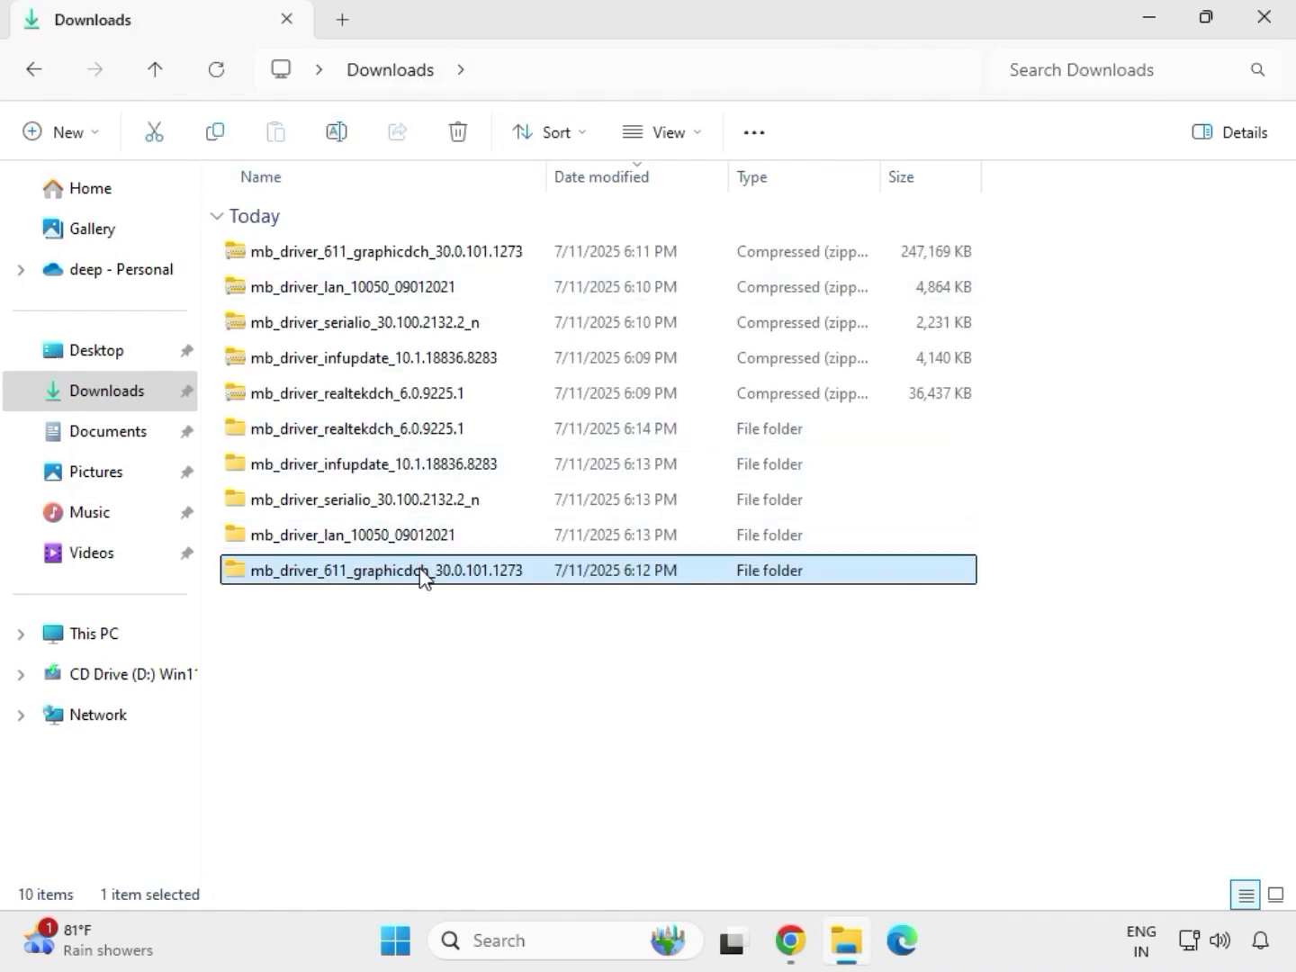
{"action": "double_click", "coordinate": [402, 430]}
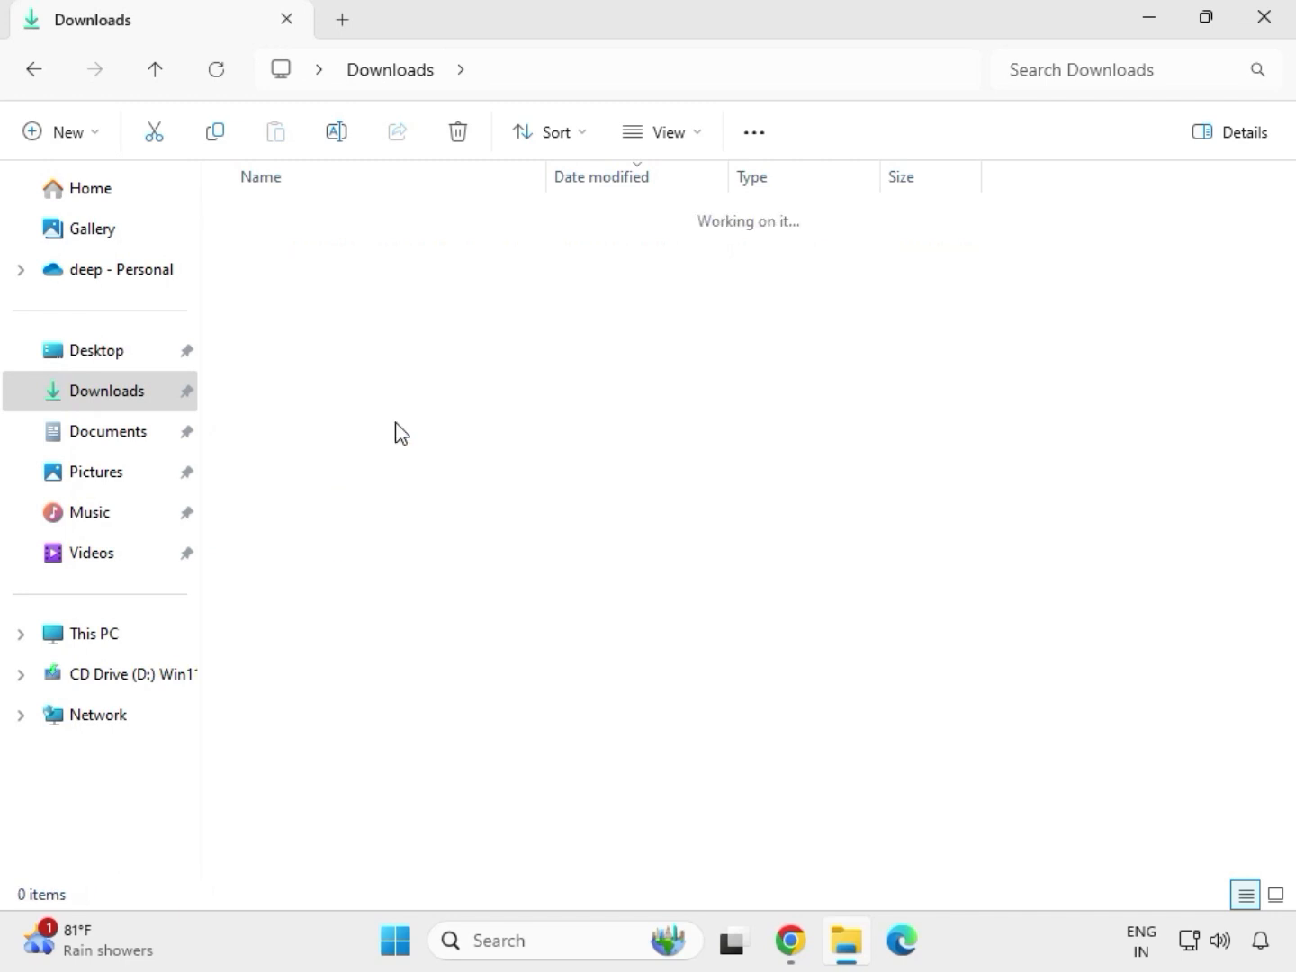
{"action": "double_click", "coordinate": [378, 246]}
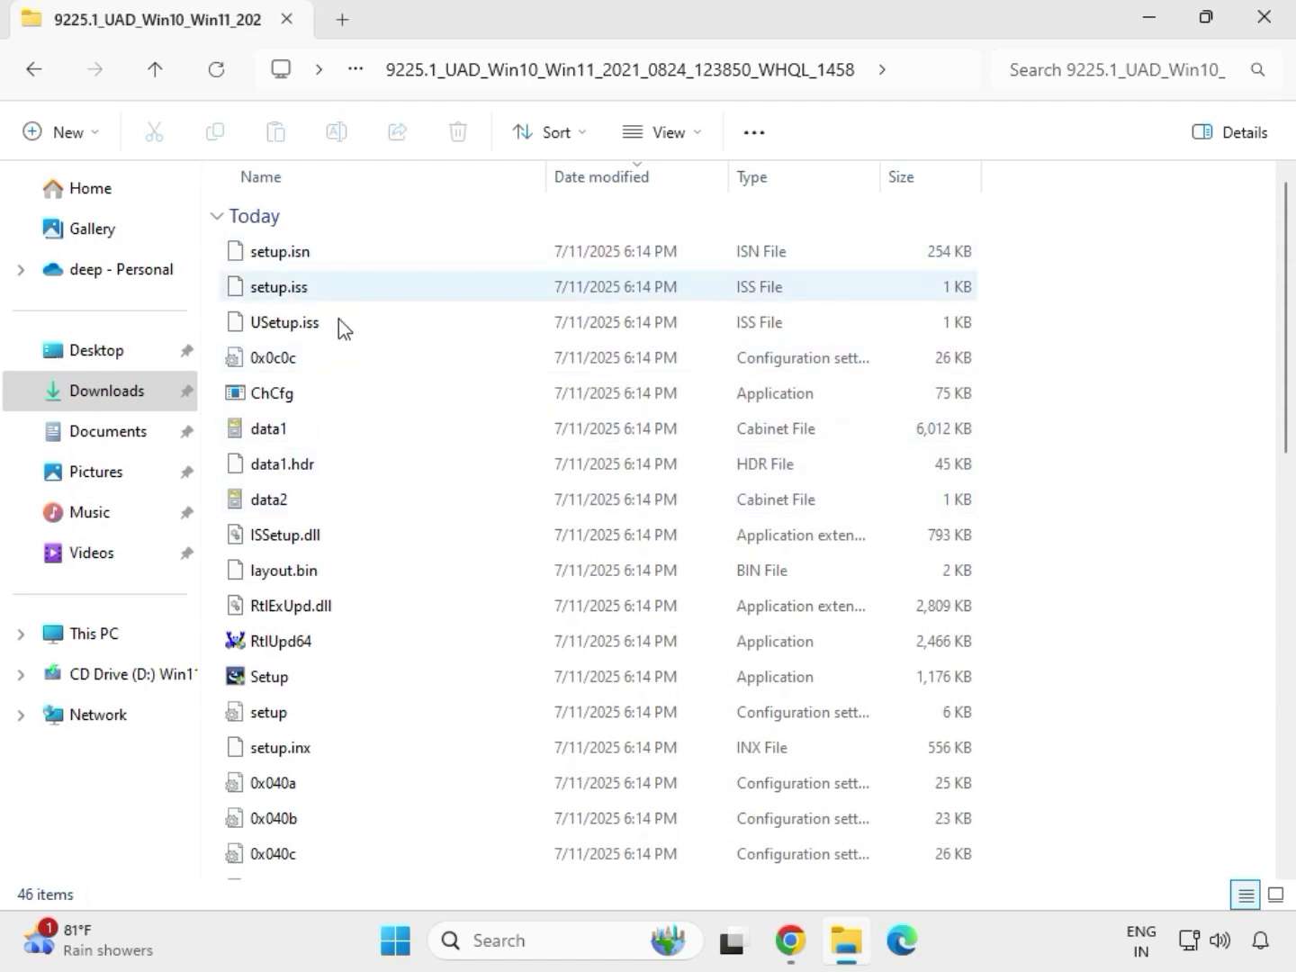
{"action": "left_click", "coordinate": [349, 679]}
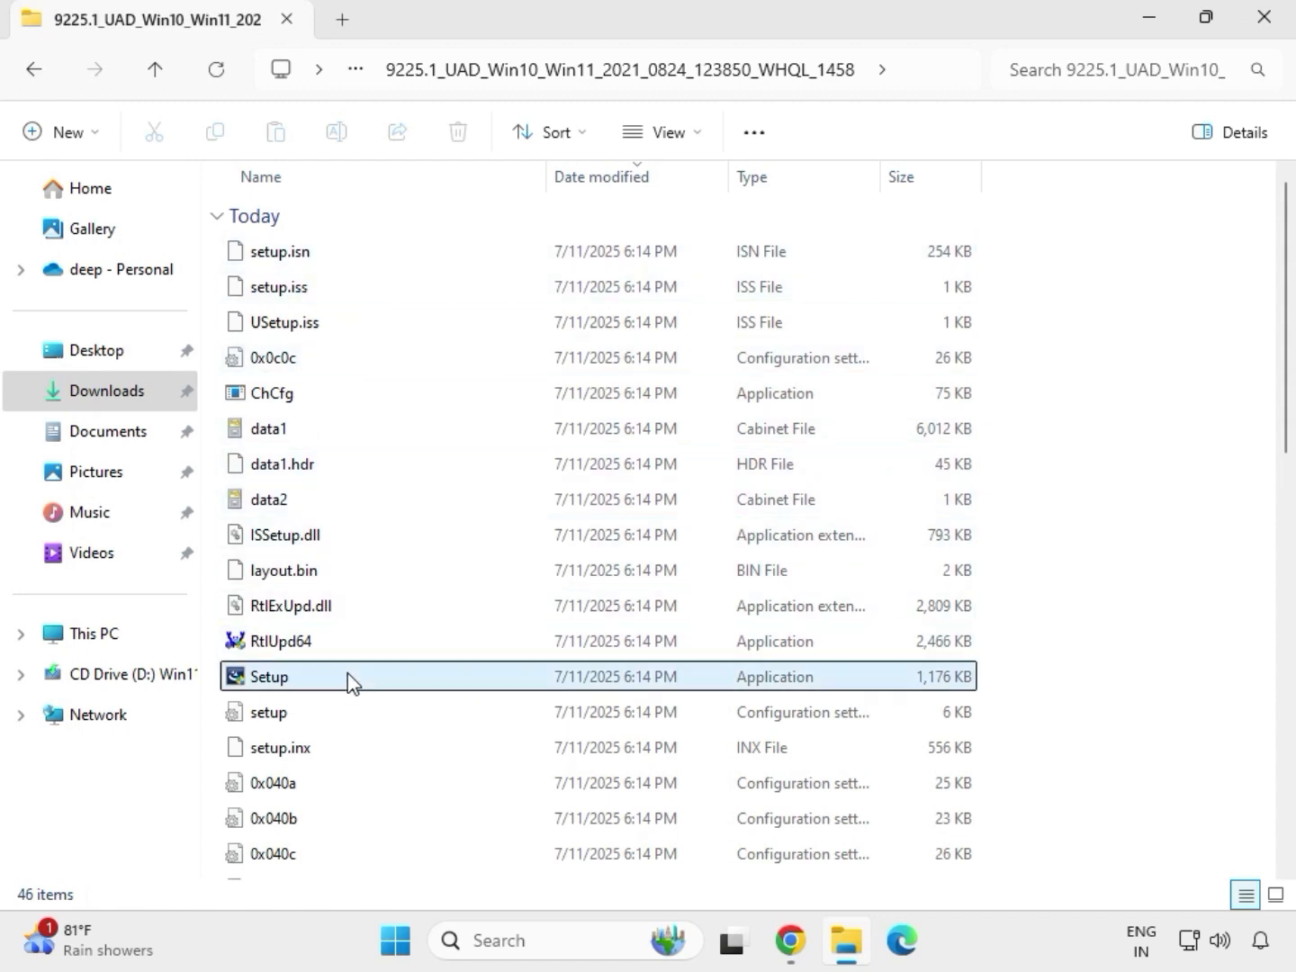
{"action": "right_click", "coordinate": [298, 686]}
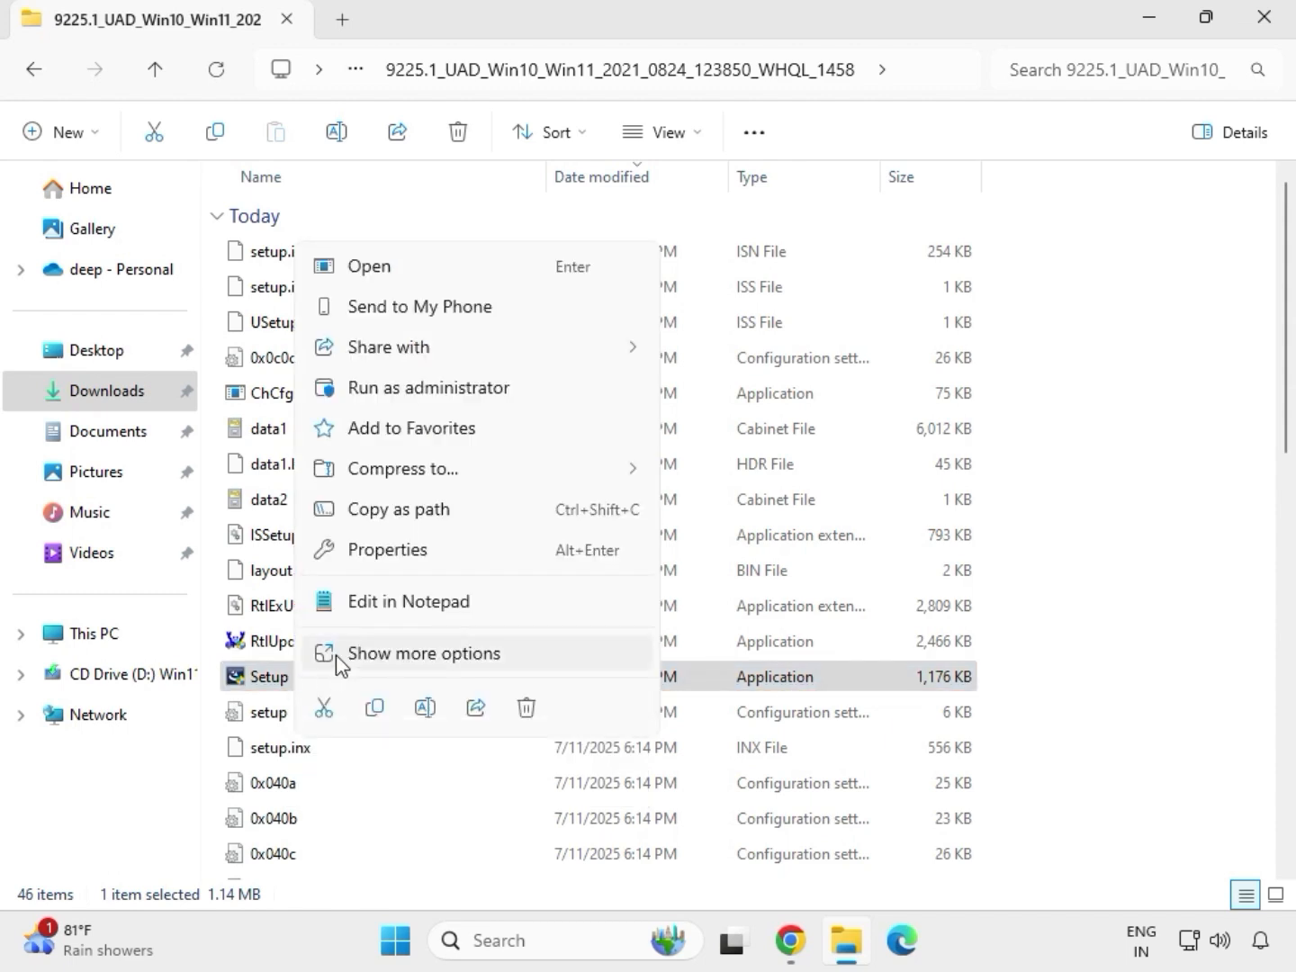
{"action": "left_click", "coordinate": [401, 396]}
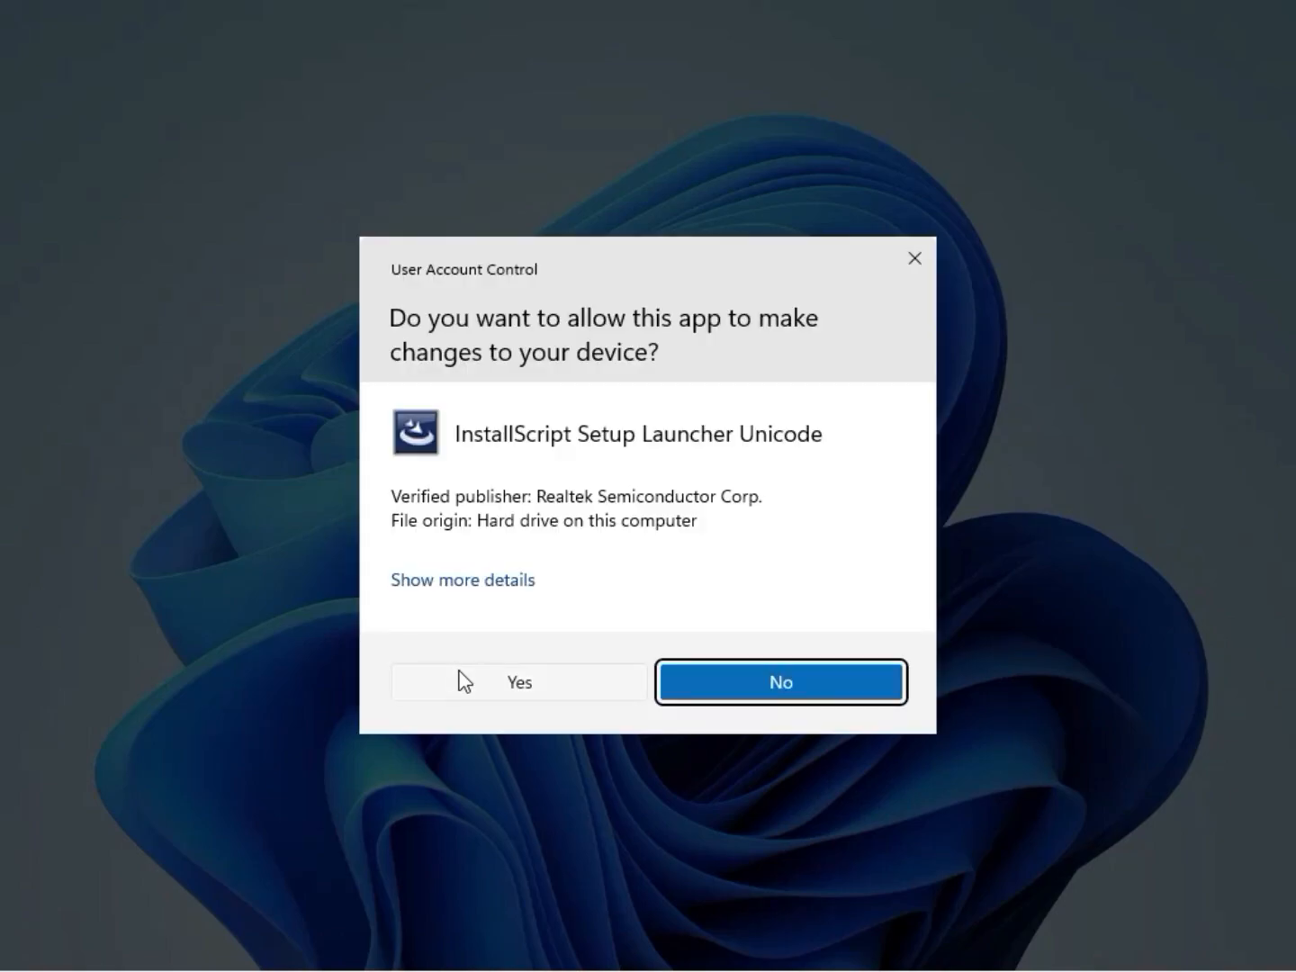
{"action": "left_click", "coordinate": [465, 683]}
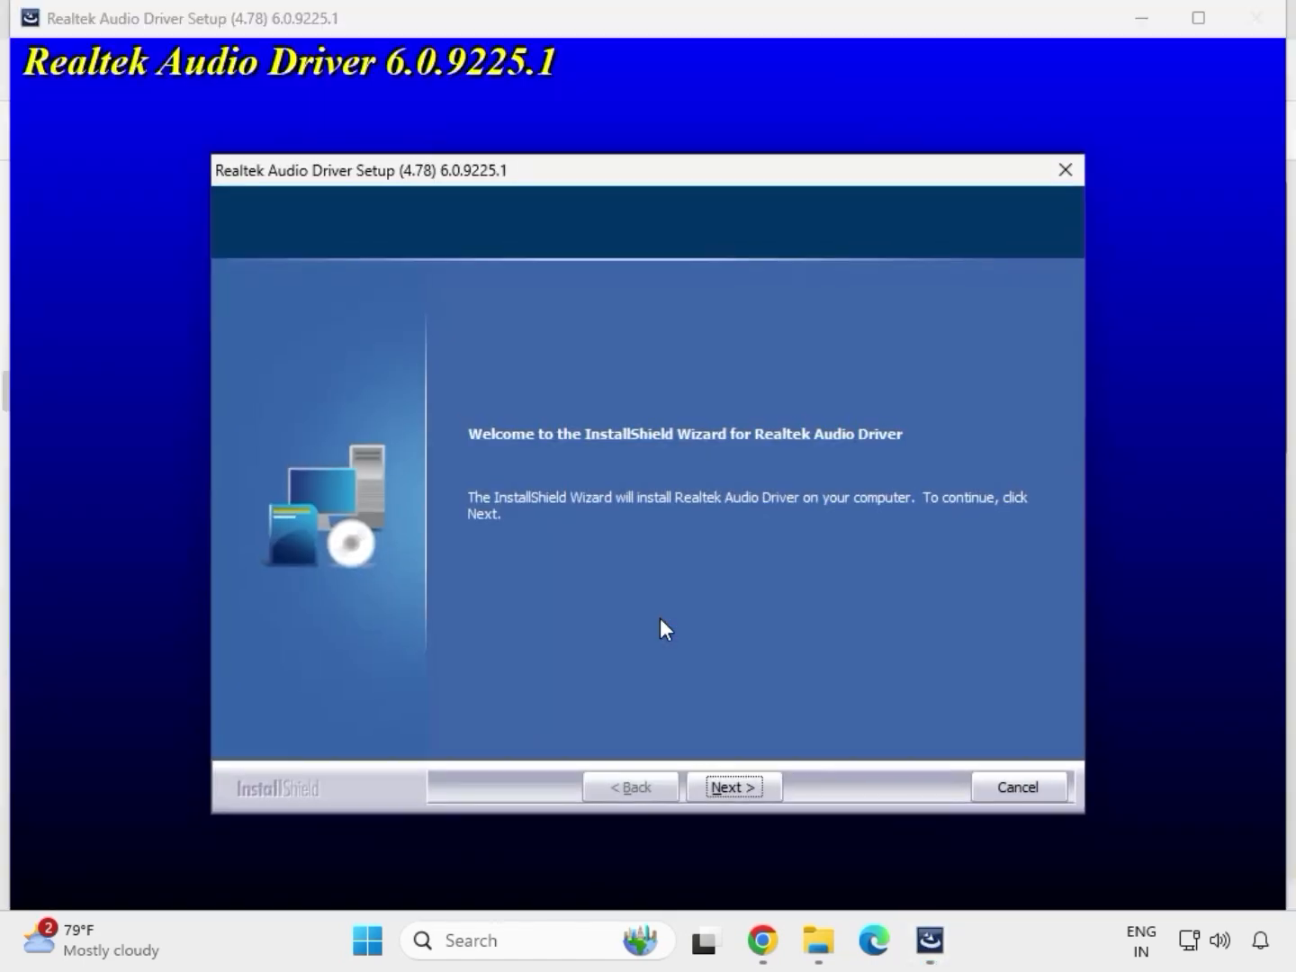
{"action": "left_click", "coordinate": [733, 785]}
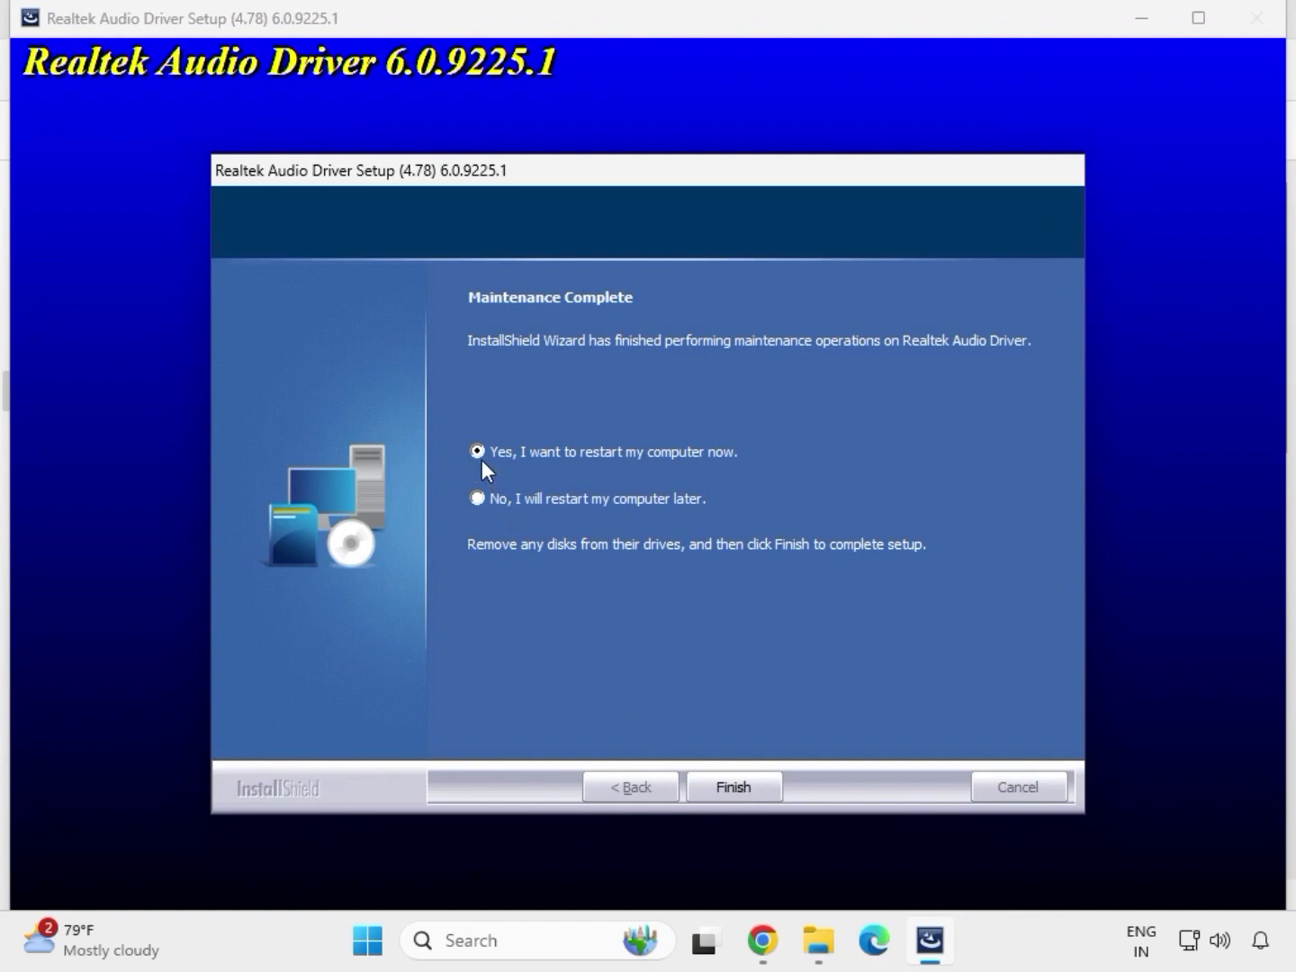
{"action": "left_click", "coordinate": [726, 784]}
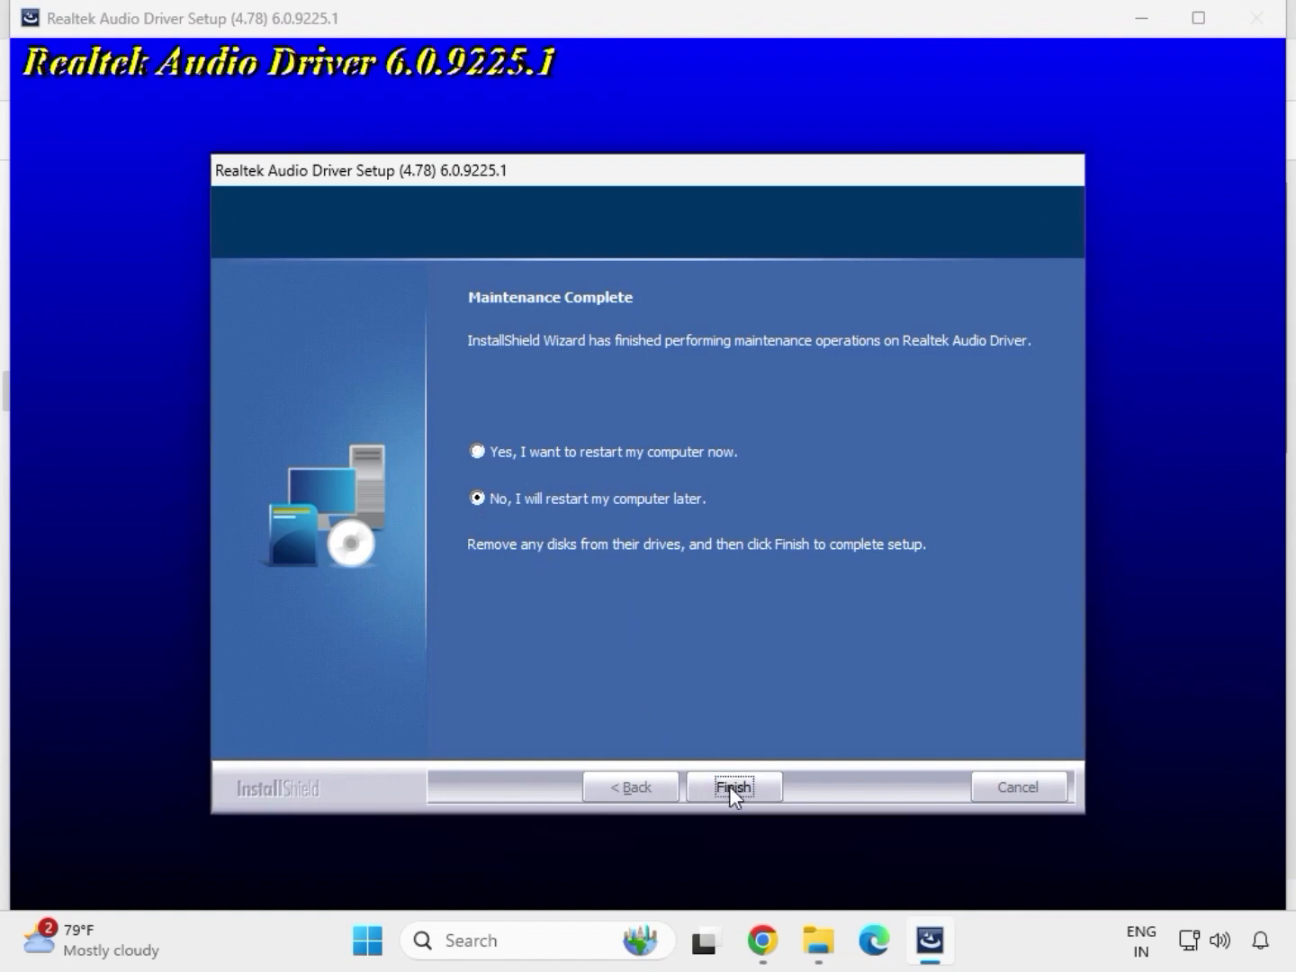